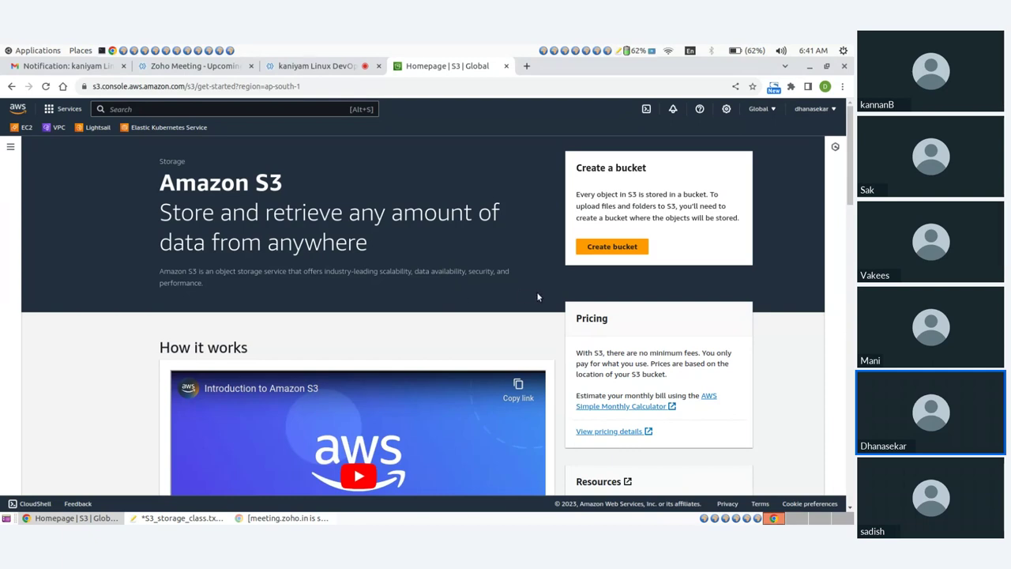
# - Start creating an S3 bucket in the Asia Pacific (Mumbai) ap-south-1 region
pyautogui.click(607, 248)
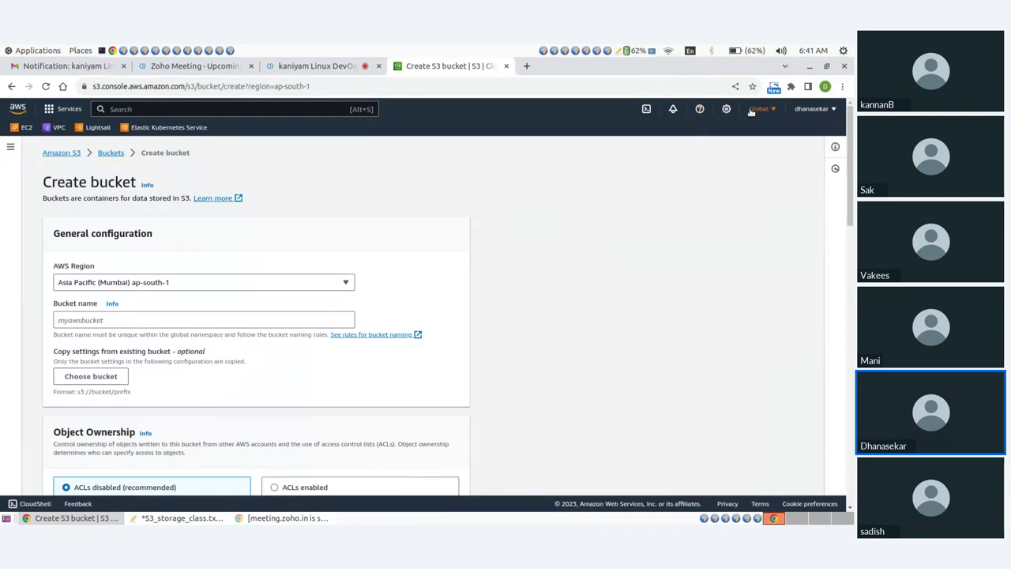
pyautogui.click(266, 287)
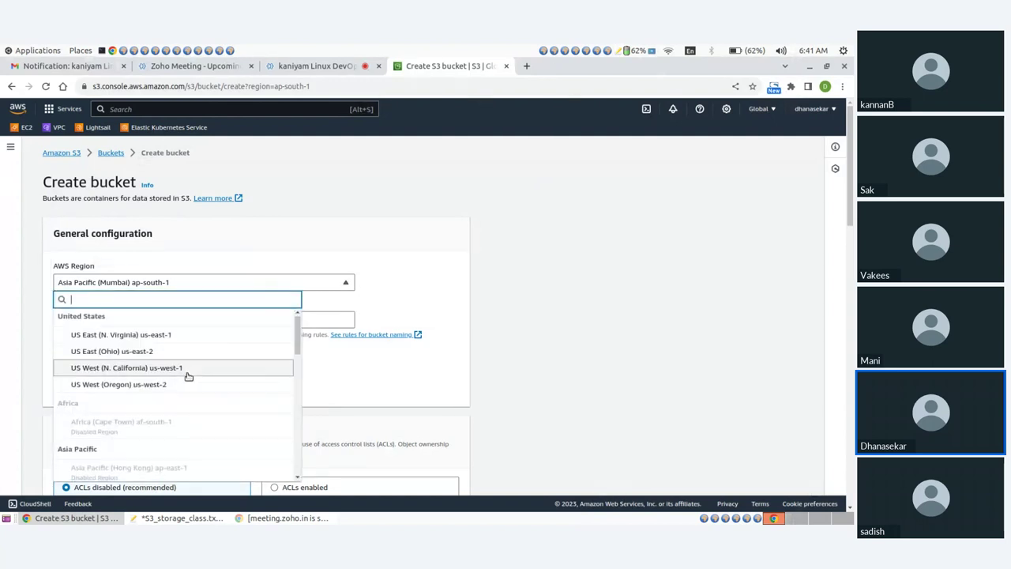
pyautogui.scroll(-3, 158, 395)
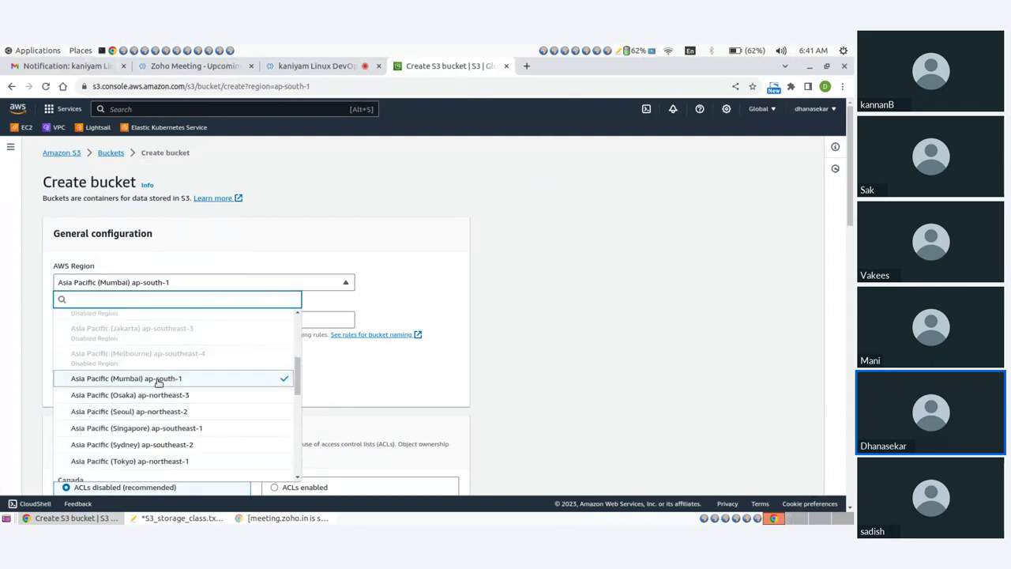
pyautogui.click(158, 378)
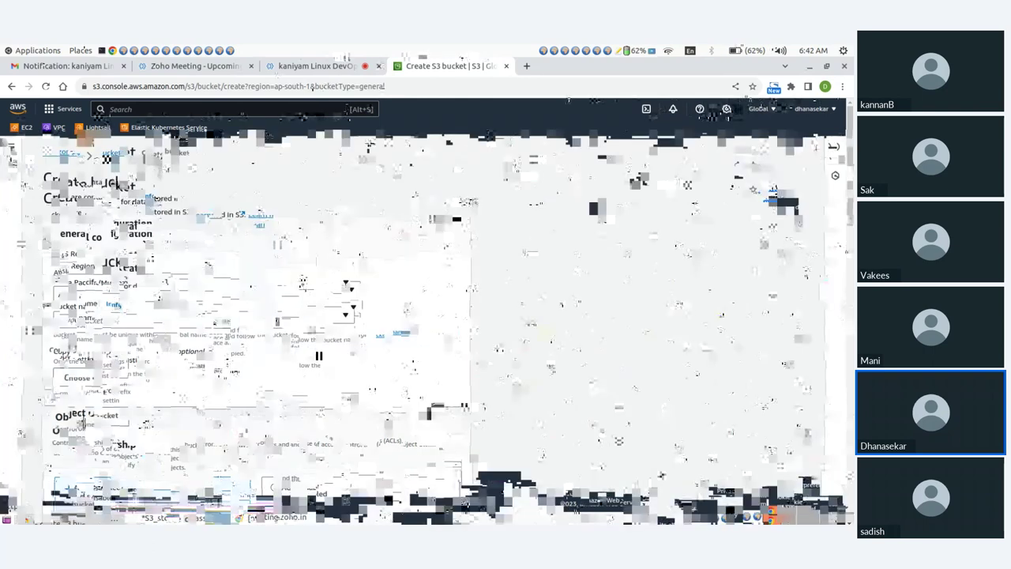
# - Enter demo-bucket as the new bucket's name
pyautogui.scroll(-1, 108, 255)
pyautogui.click(109, 255)
pyautogui.write('demo-b')
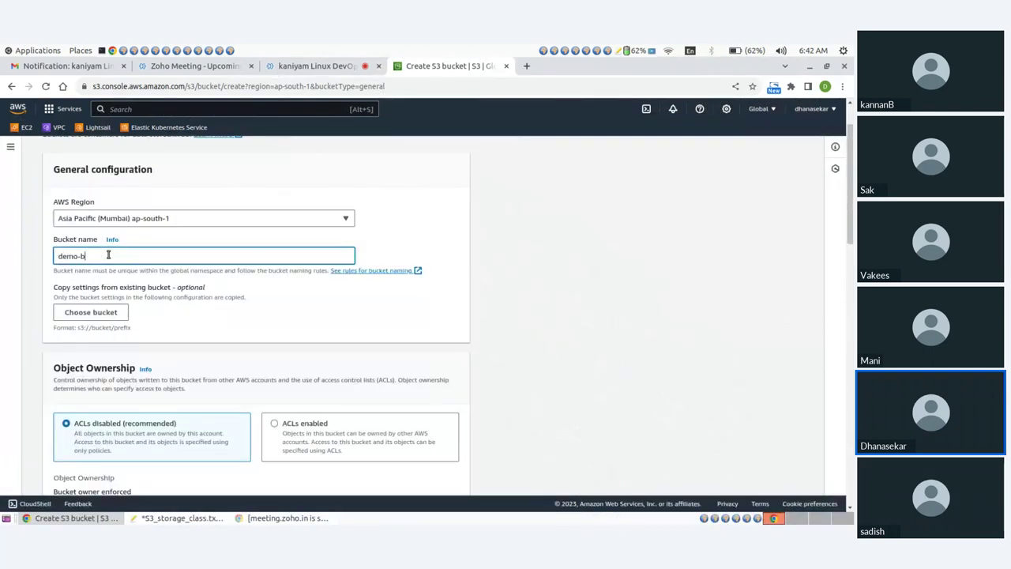
pyautogui.write('ucket')
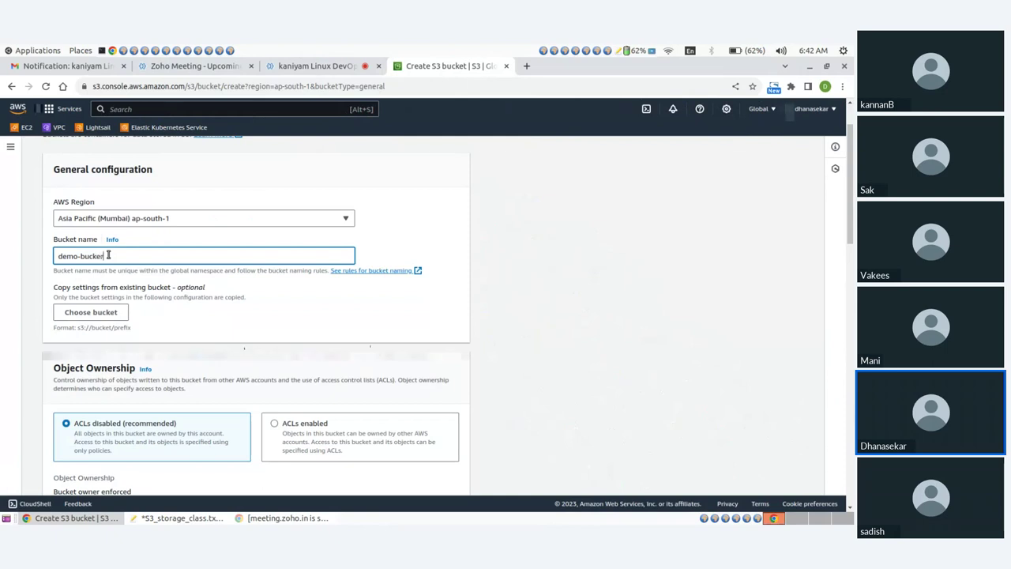
pyautogui.click(265, 313)
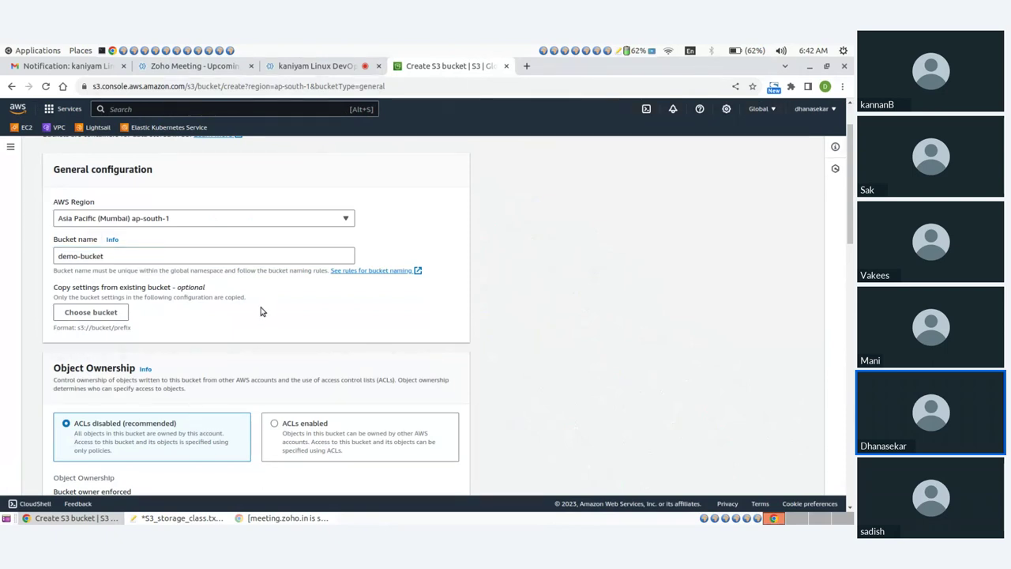
# - Review the ownership, public access, versioning and encryption settings, and try to create demo-bucket with the defaults
pyautogui.scroll(-1, 260, 314)
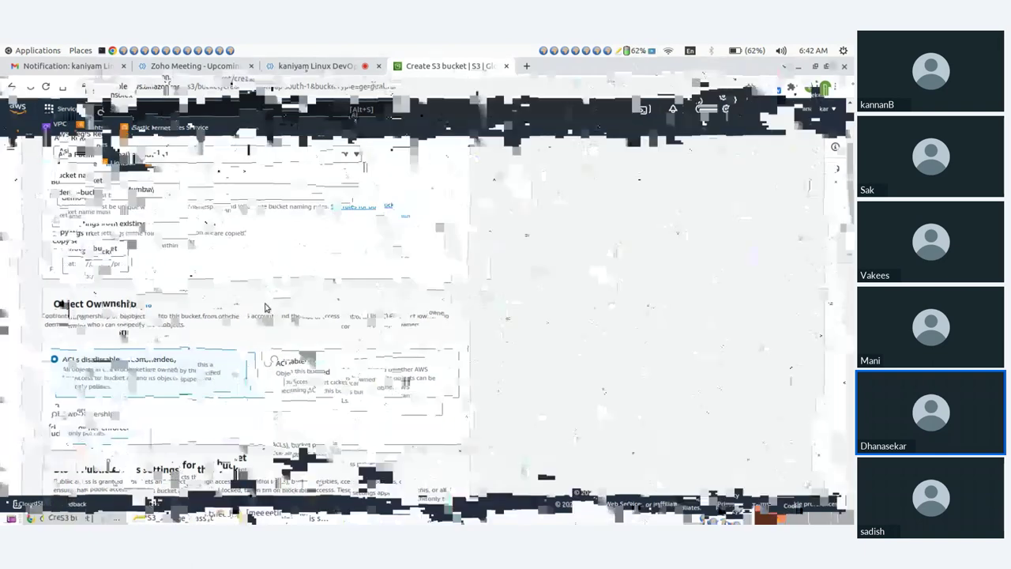
pyautogui.scroll(-1, 135, 284)
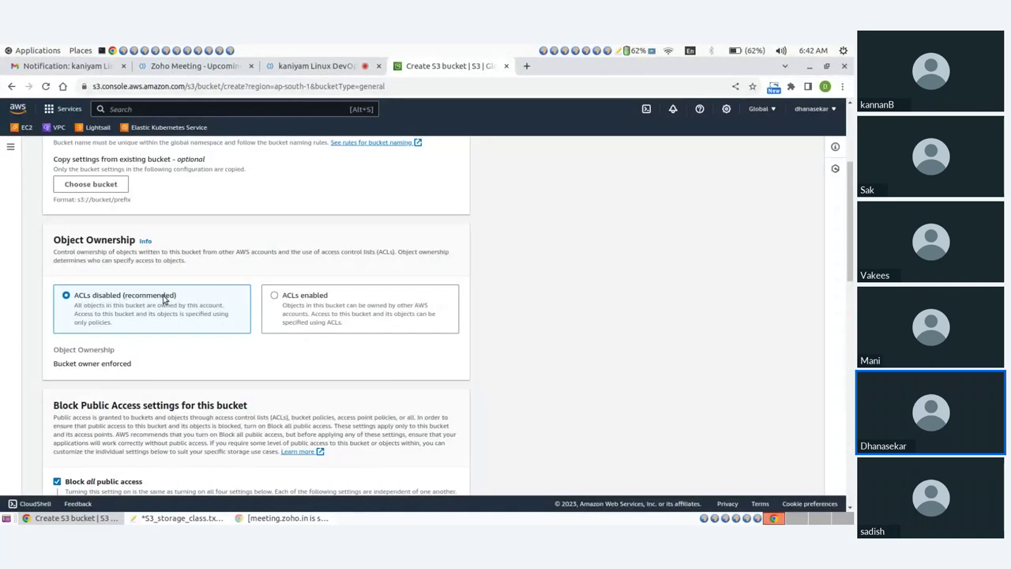
pyautogui.scroll(-4, 166, 298)
pyautogui.scroll(-3, 100, 308)
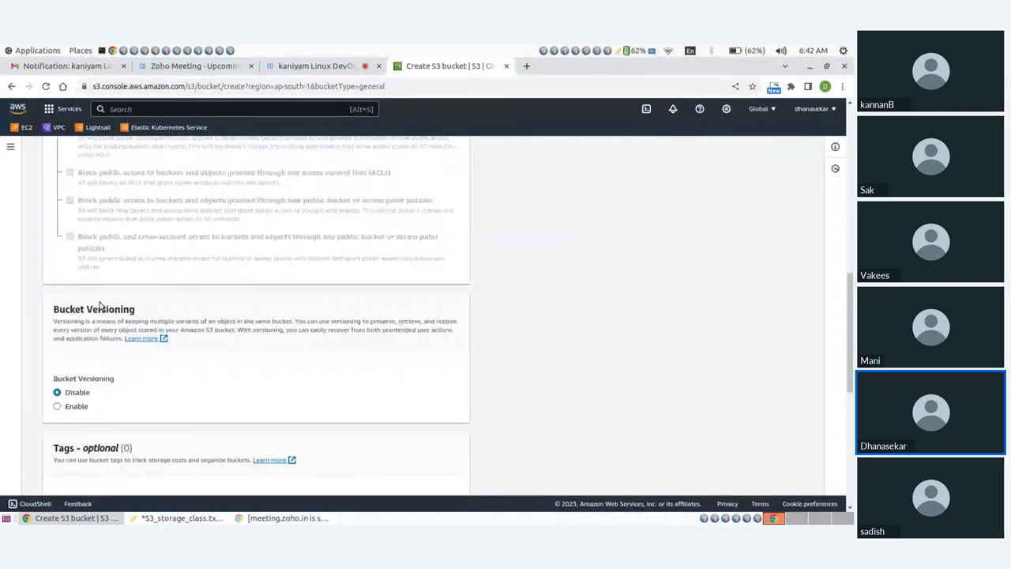
pyautogui.scroll(-1, 100, 308)
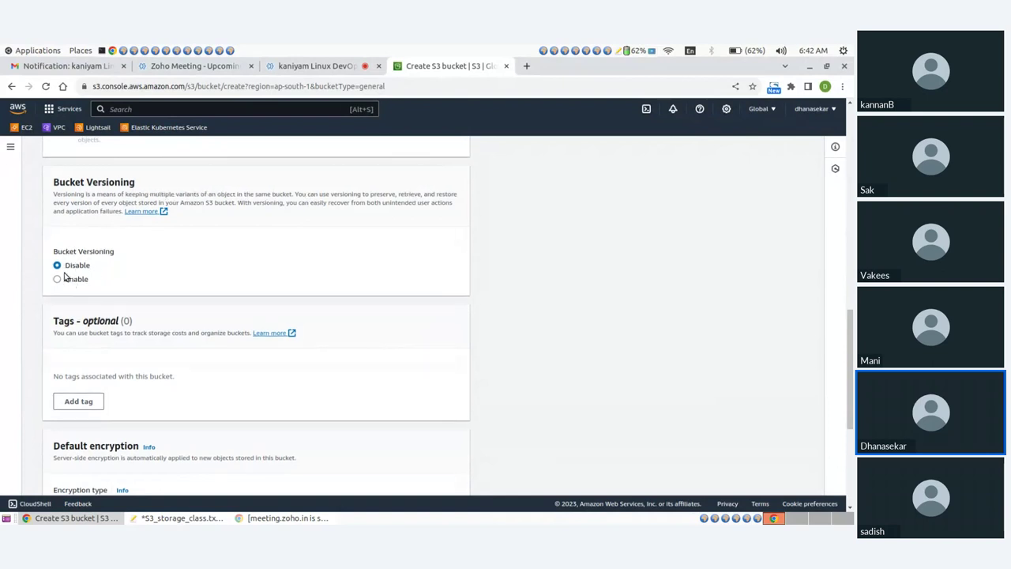
pyautogui.scroll(1, 73, 294)
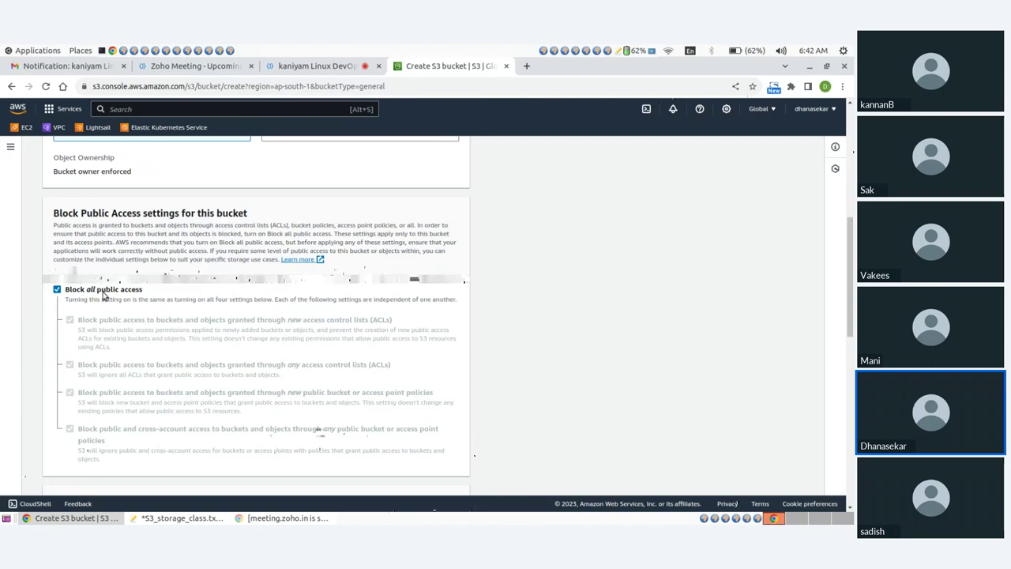
pyautogui.scroll(-10, 102, 294)
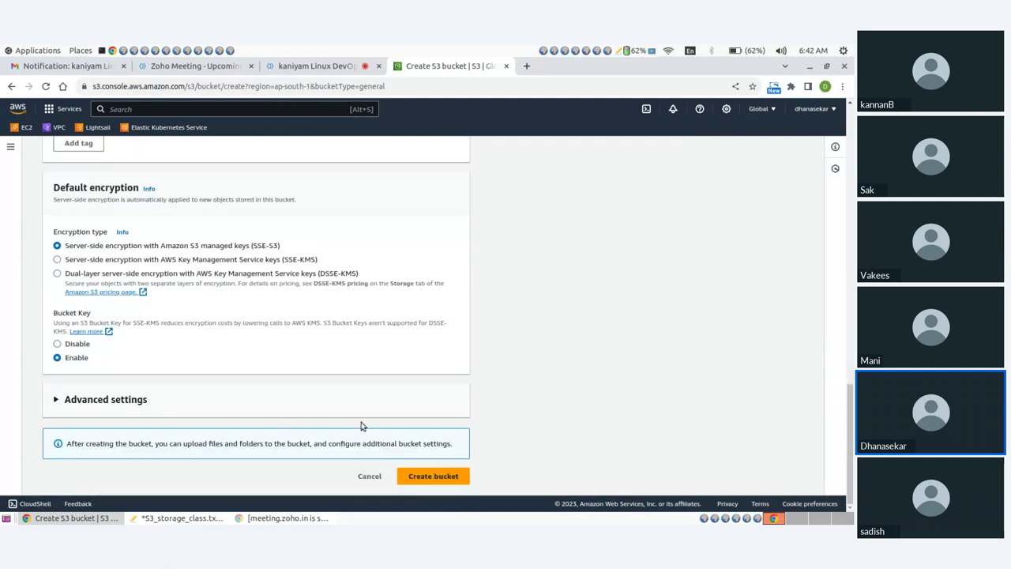
pyautogui.click(427, 476)
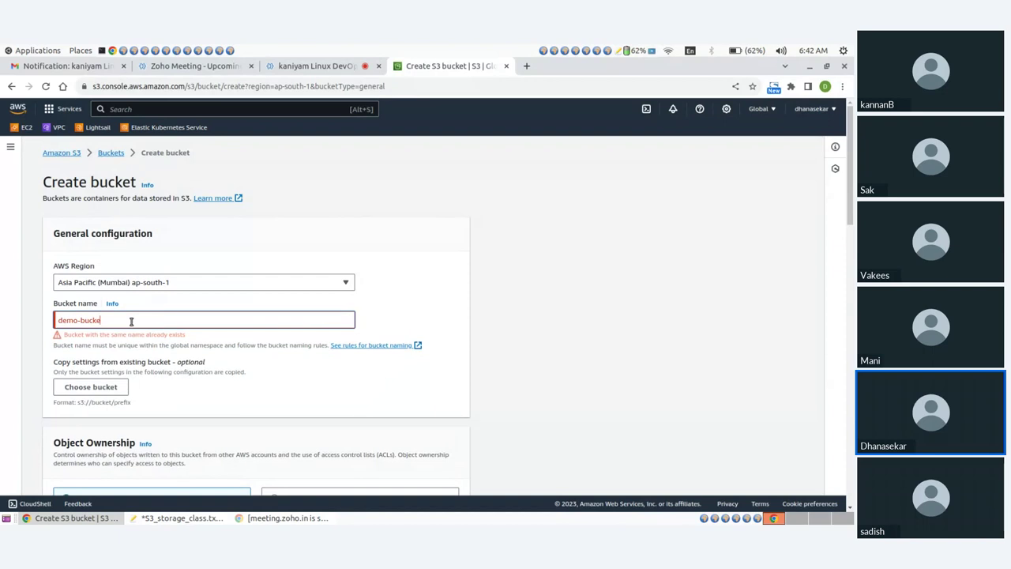
# - Replace the rejected bucket name with kaniyam-bucket
pyautogui.press('BackSpace')
pyautogui.press('BackSpace')
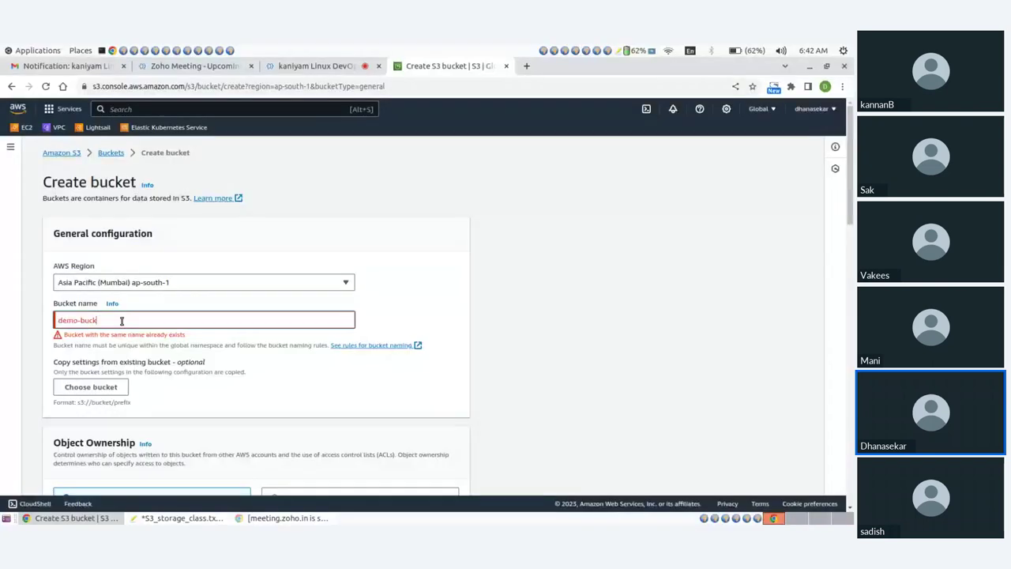
pyautogui.press('BackSpace')
pyautogui.press('BackSpace')
pyautogui.press('BackSpace')
pyautogui.press('BackSpace')
pyautogui.press('BackSpace')
pyautogui.press('BackSpace')
pyautogui.press('BackSpace')
pyautogui.press('BackSpace')
pyautogui.press('BackSpace')
pyautogui.write('kaniya')
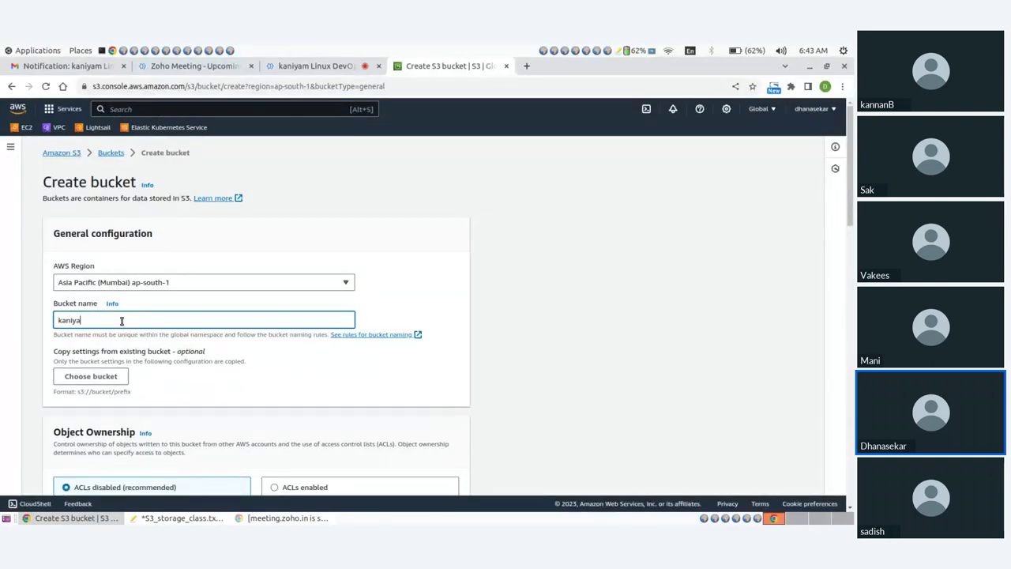
pyautogui.write('m-bucket')
pyautogui.click(313, 383)
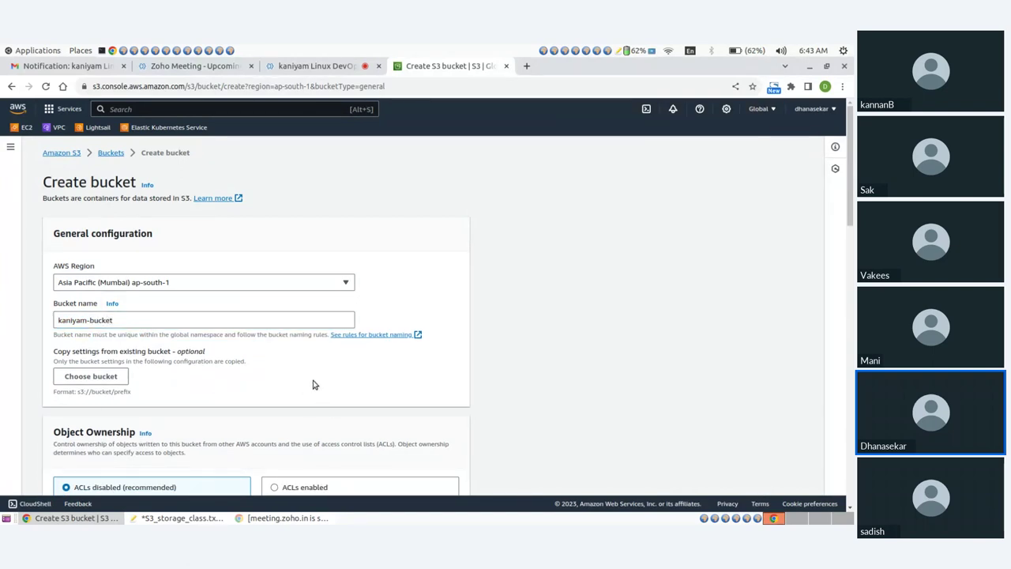
# - Create kaniyam-bucket, keeping all remaining settings at their defaults
pyautogui.scroll(-10, 313, 381)
pyautogui.scroll(-5, 313, 381)
pyautogui.click(423, 477)
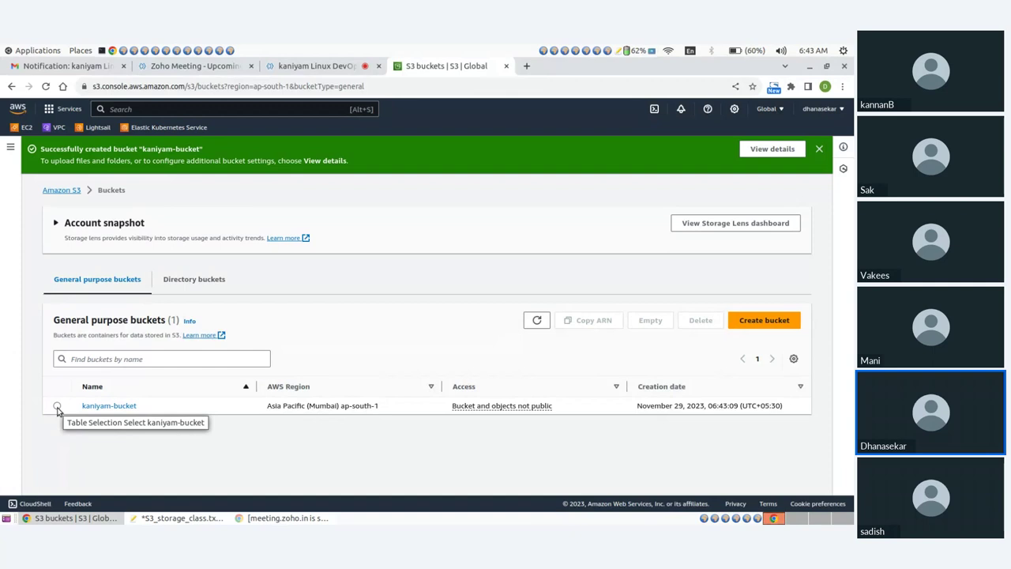
# - Open kaniyam-bucket and start an upload to it
pyautogui.click(113, 406)
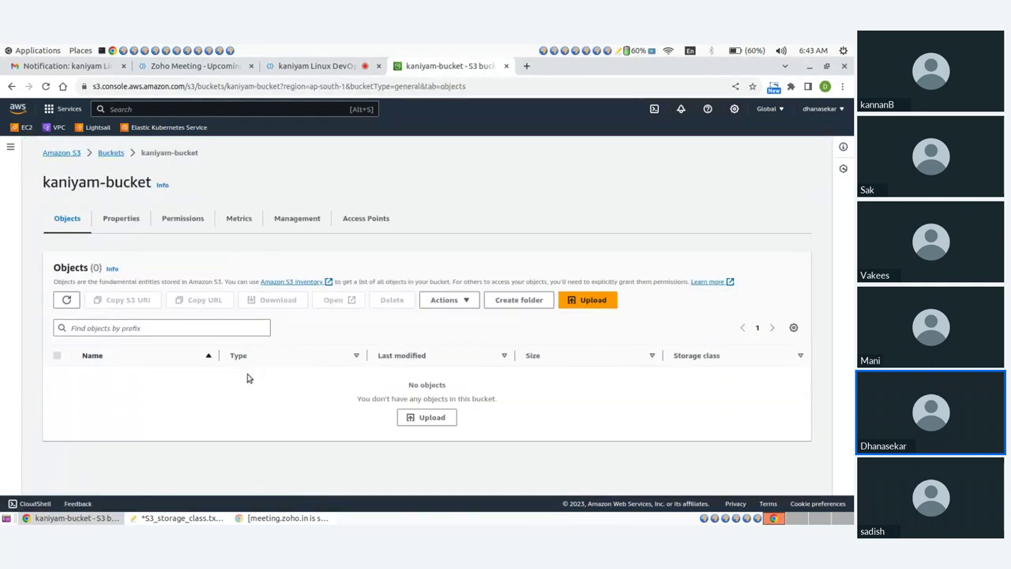
pyautogui.click(584, 303)
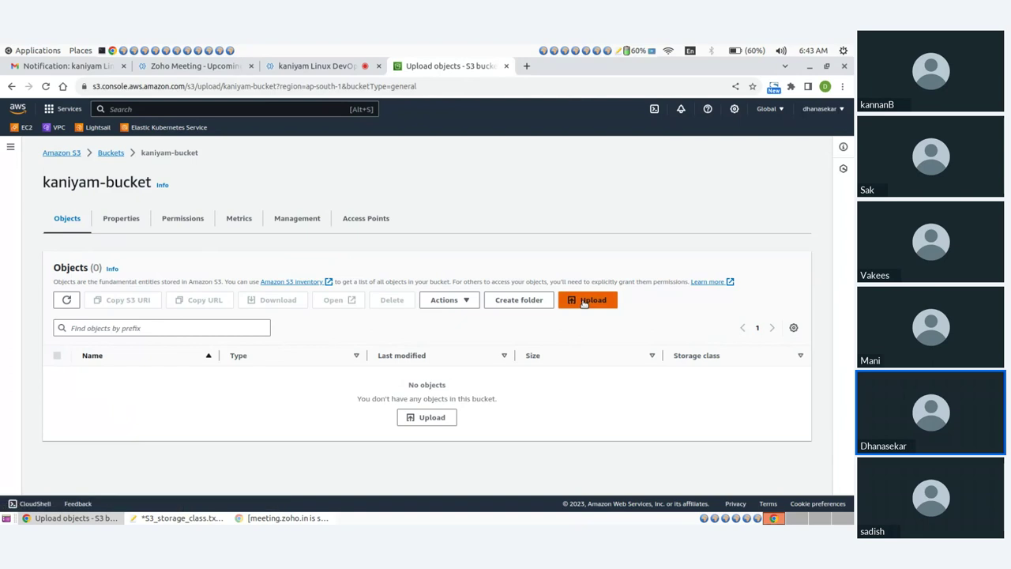
pyautogui.scroll(-3, 208, 354)
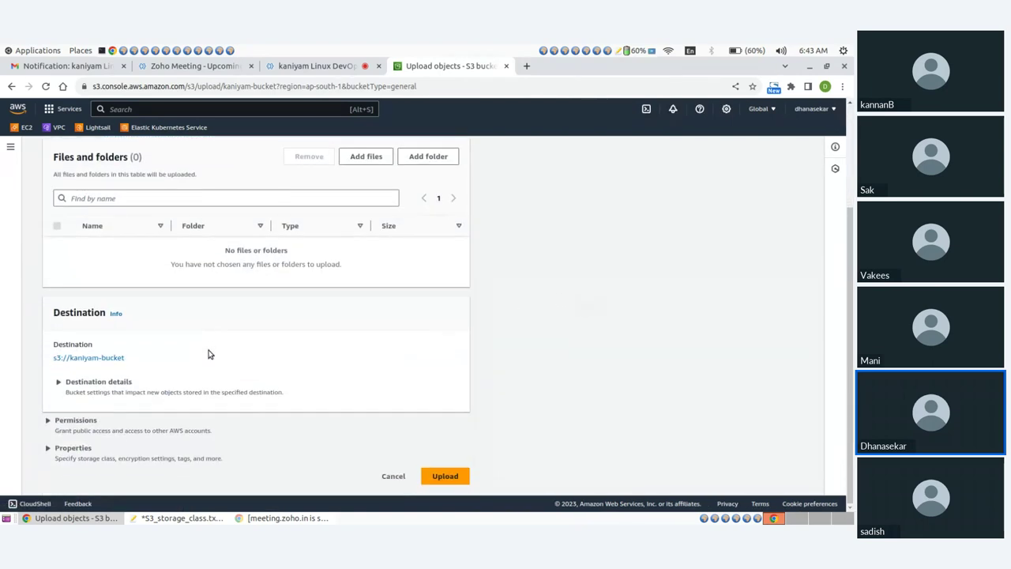
pyautogui.scroll(3, 302, 391)
# - Add s3_sample.txt from the Desktop folder to the list of files for upload
pyautogui.click(363, 295)
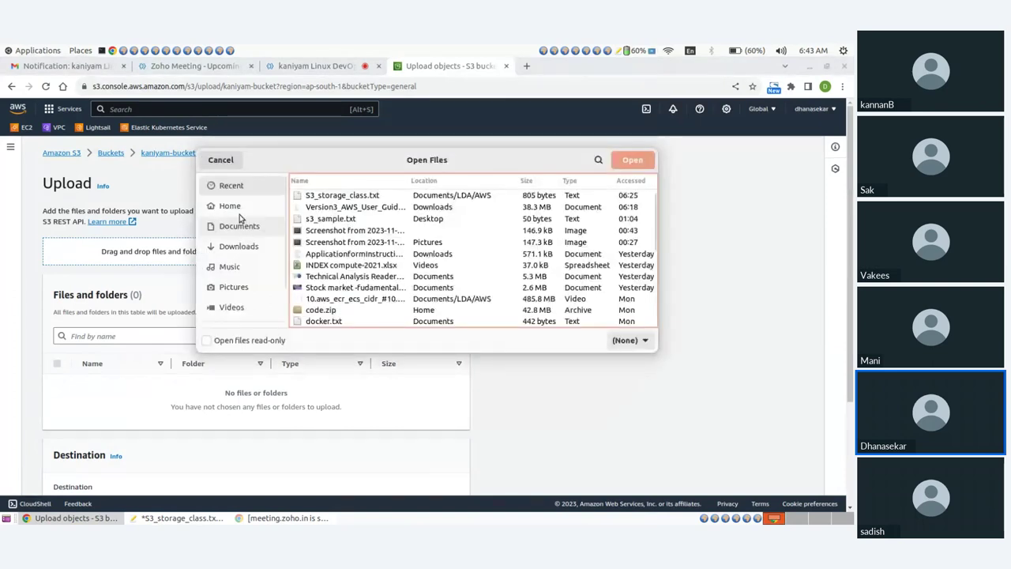
pyautogui.click(239, 204)
pyautogui.scroll(-2, 332, 241)
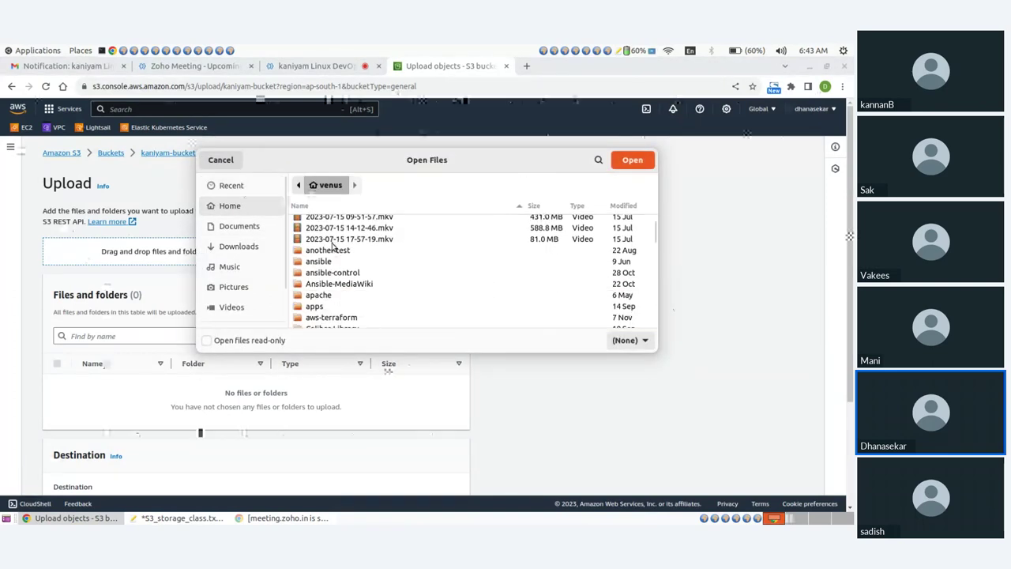
pyautogui.doubleClick(332, 247)
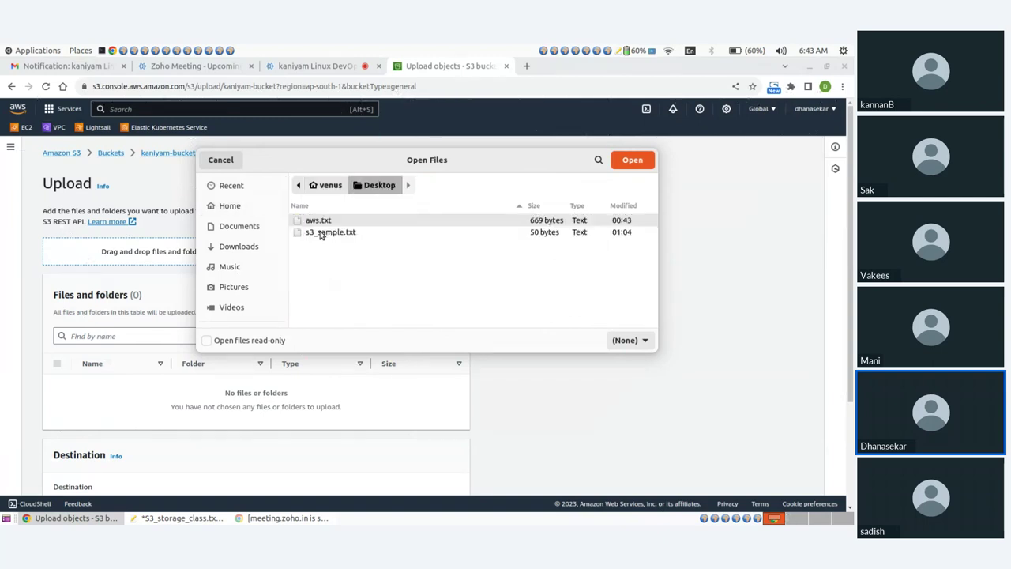
pyautogui.click(320, 232)
pyautogui.click(631, 161)
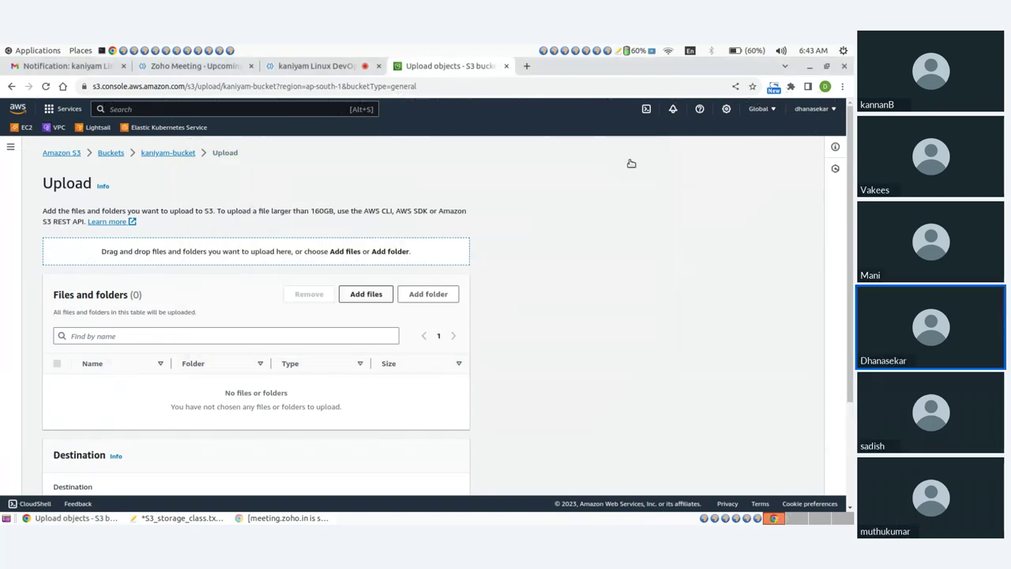
# - Upload s3_sample.txt to kaniyam-bucket and review the upload status summary and file list
pyautogui.scroll(-3, 101, 303)
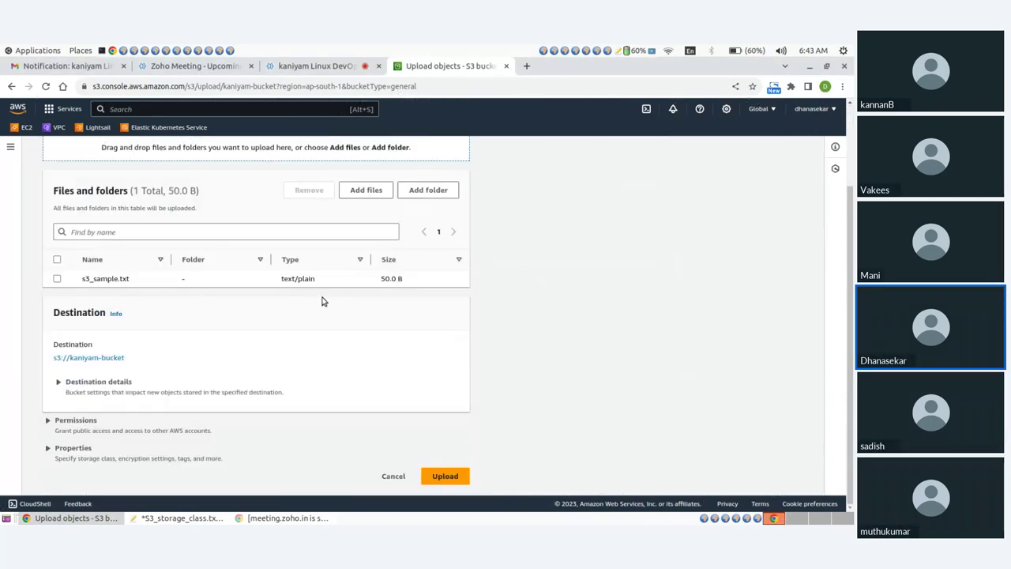
pyautogui.click(445, 477)
pyautogui.scroll(-1, 371, 369)
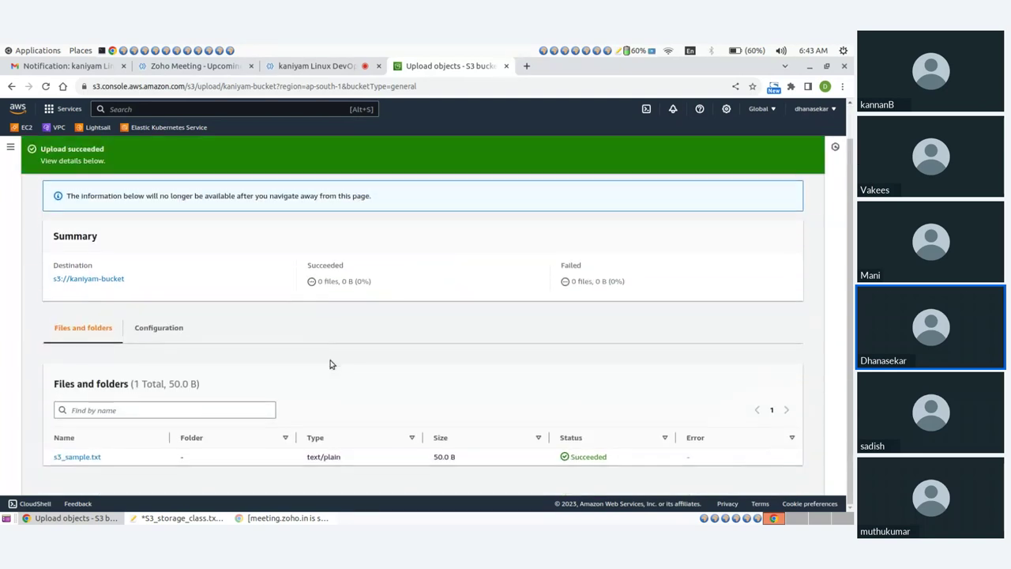
pyautogui.scroll(1, 250, 284)
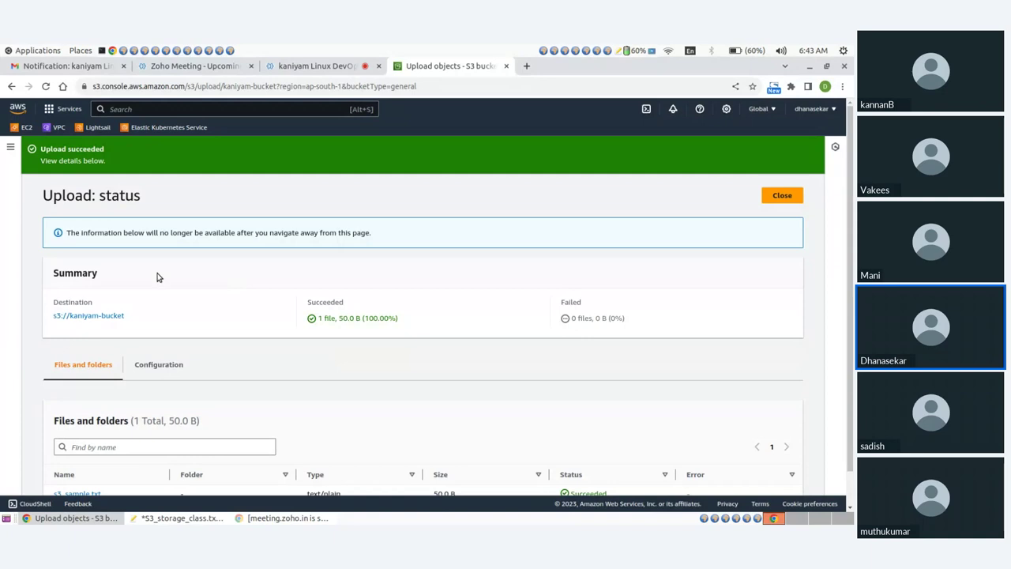
pyautogui.scroll(-1, 166, 434)
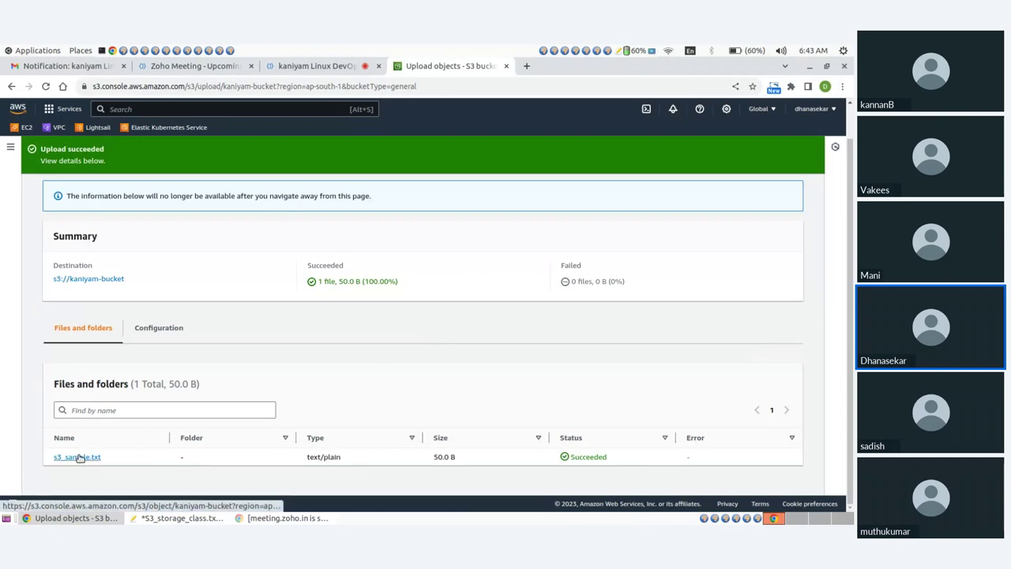
pyautogui.scroll(1, 255, 354)
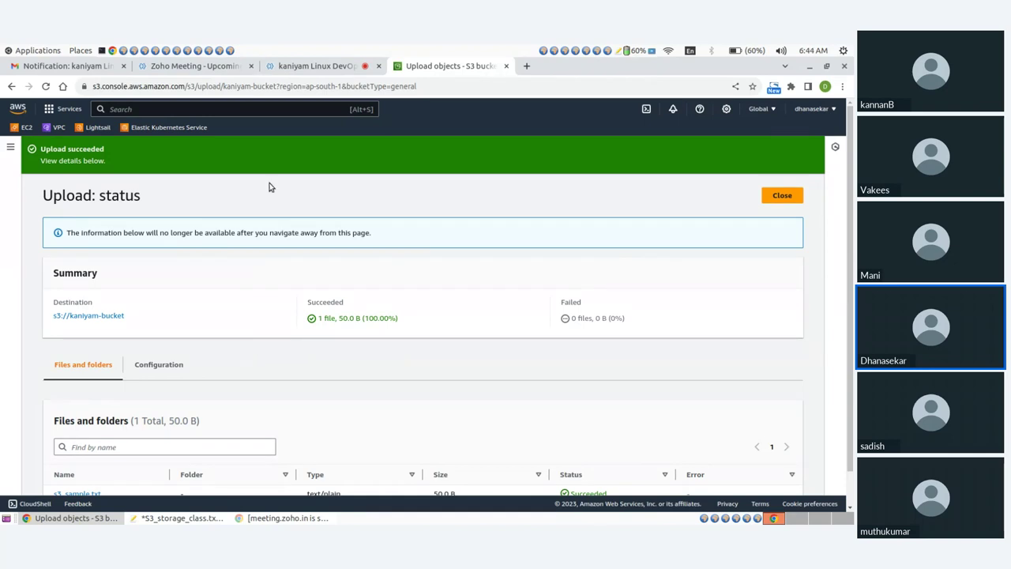
# - Close the upload status and select s3_sample.txt in the bucket's object list
pyautogui.click(782, 195)
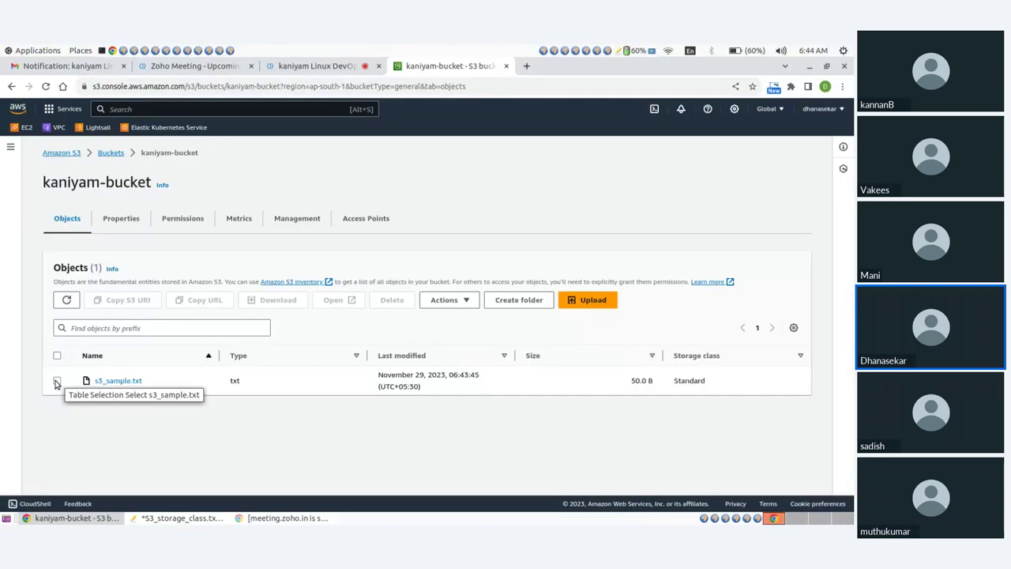
pyautogui.click(57, 381)
pyautogui.click(459, 302)
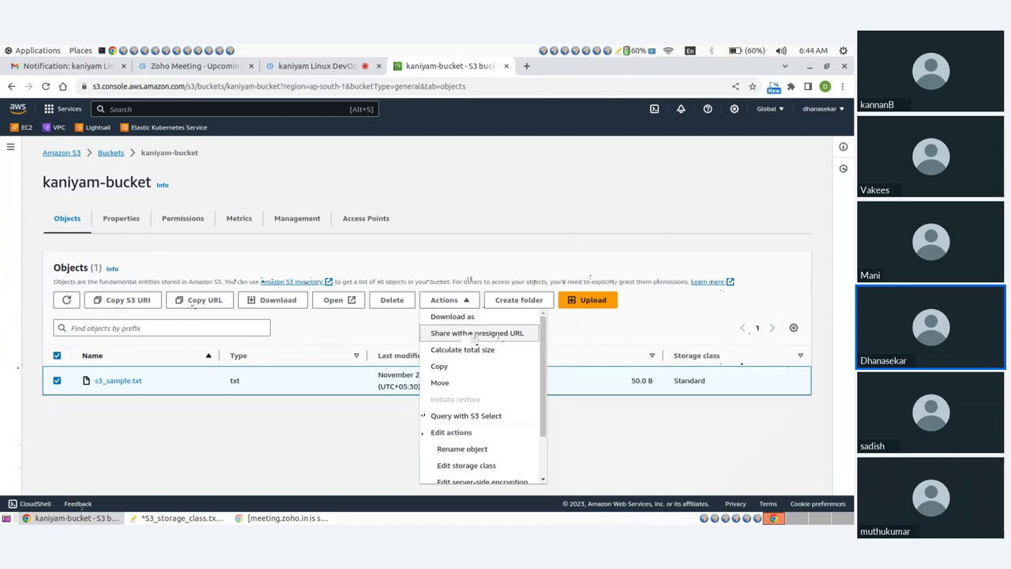
pyautogui.click(476, 335)
pyautogui.click(449, 469)
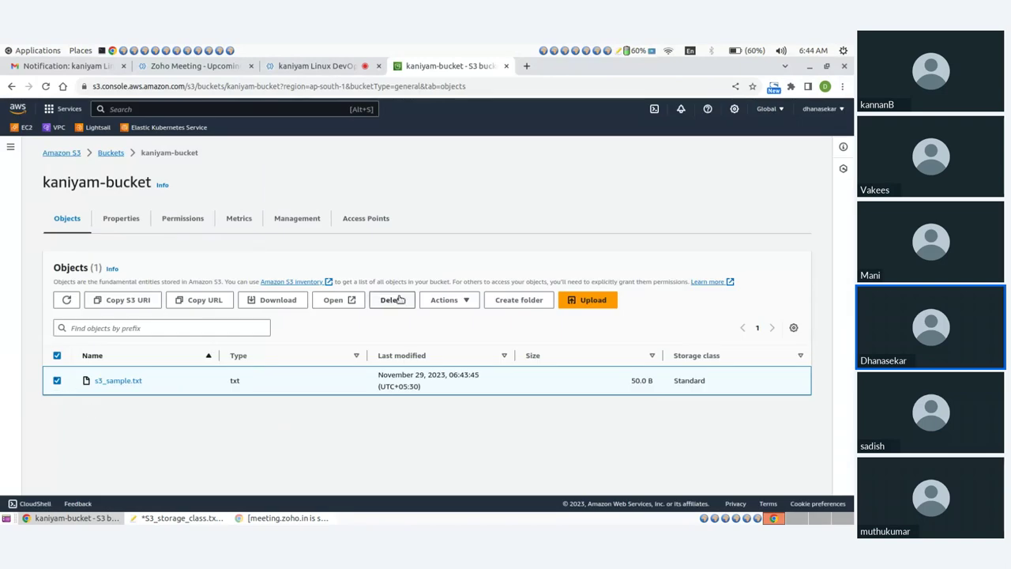
# - Create a presigned URL for s3_sample.txt that expires after 5 minutes
pyautogui.click(455, 301)
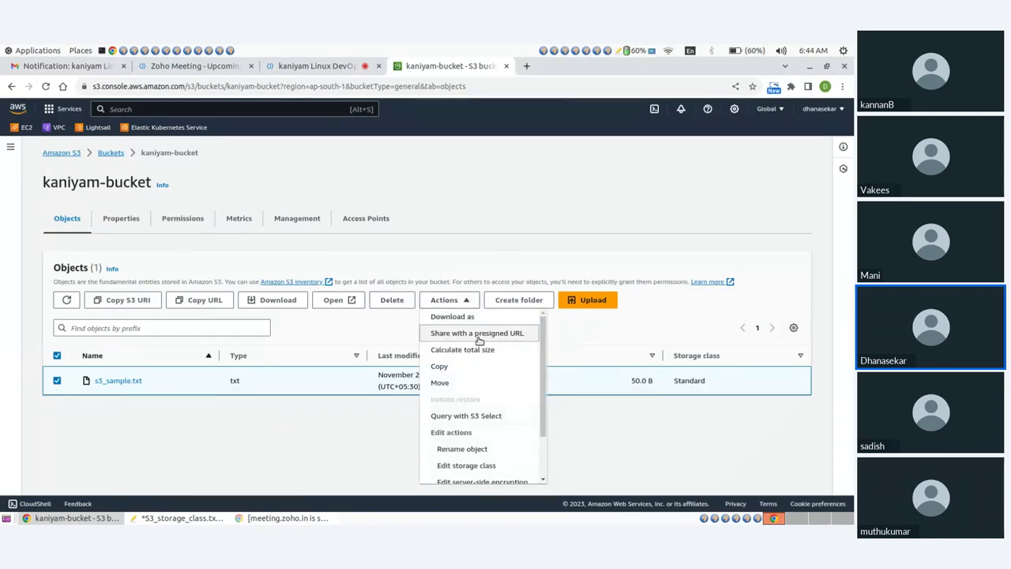
pyautogui.click(478, 335)
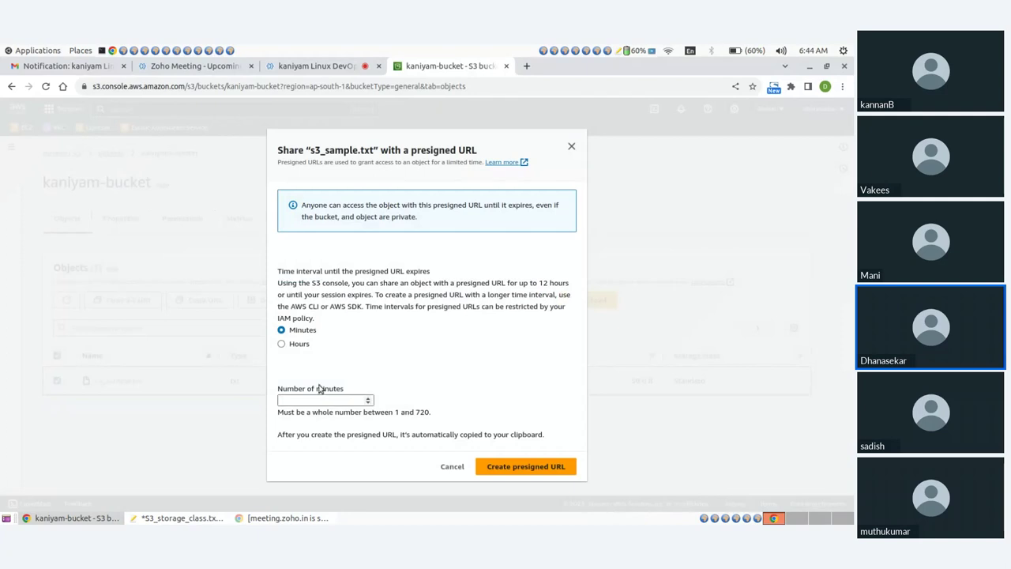
pyautogui.click(283, 346)
pyautogui.click(283, 331)
pyautogui.click(299, 400)
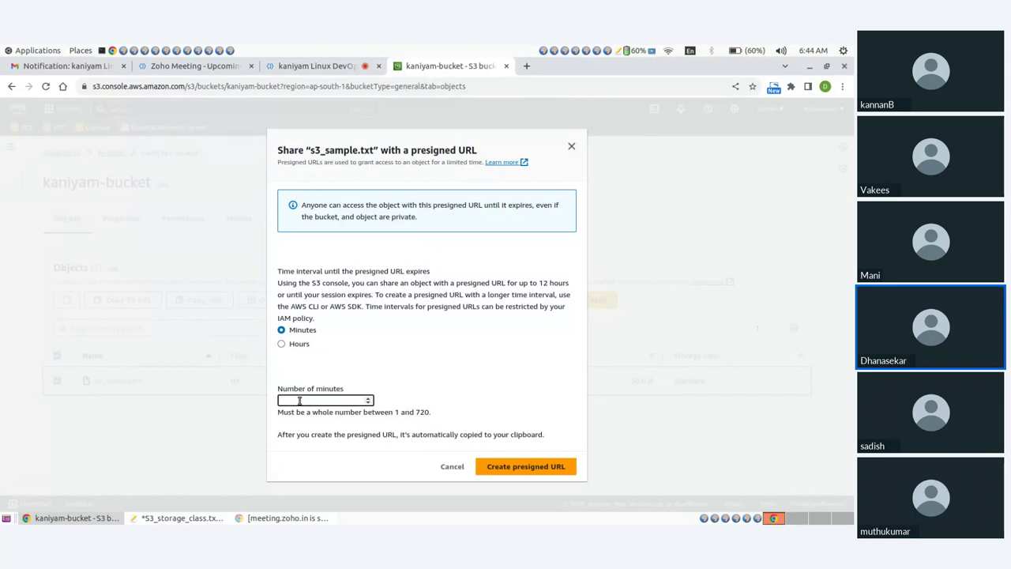
pyautogui.write('5')
pyautogui.click(524, 467)
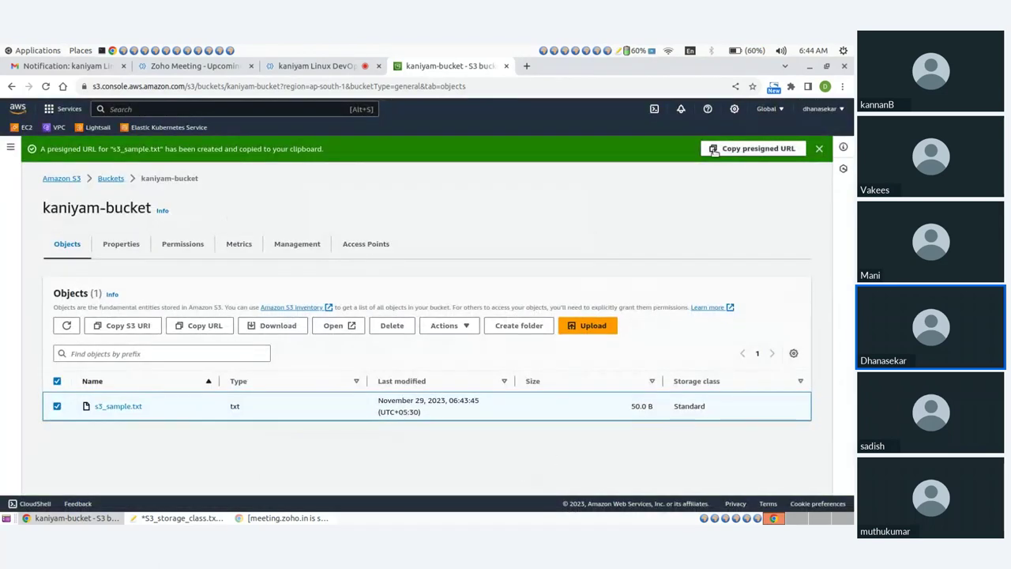
# - Copy the presigned URL of s3_sample.txt and open it in a new browser tab
pyautogui.click(754, 149)
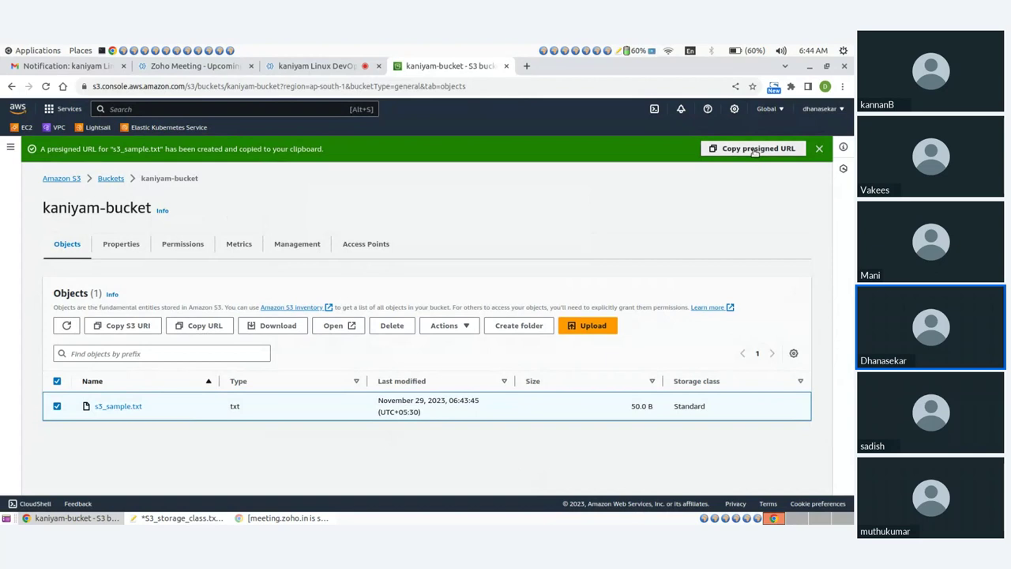
pyautogui.click(526, 65)
pyautogui.hotkey('ctrl', 'v')
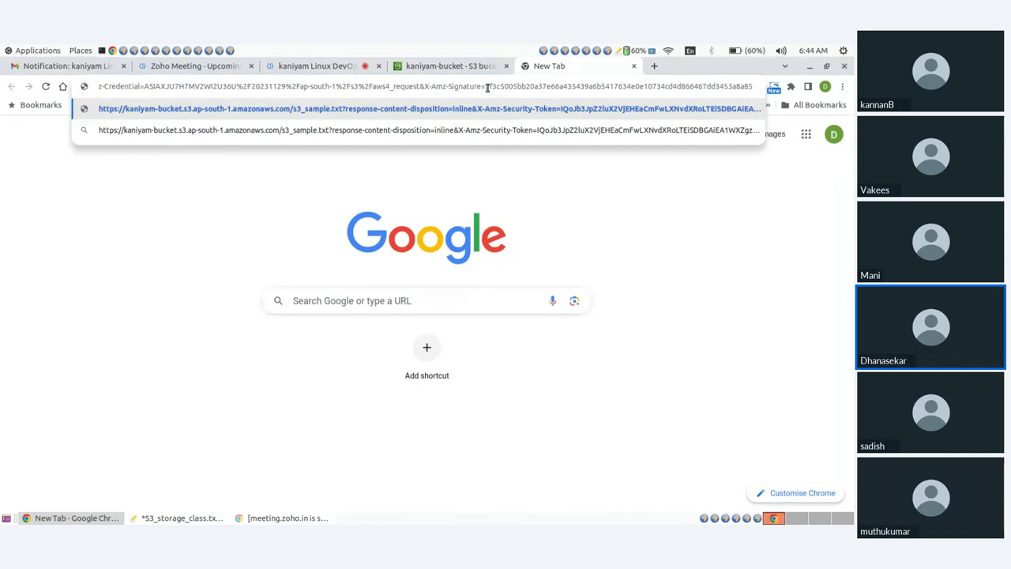
pyautogui.press('Return')
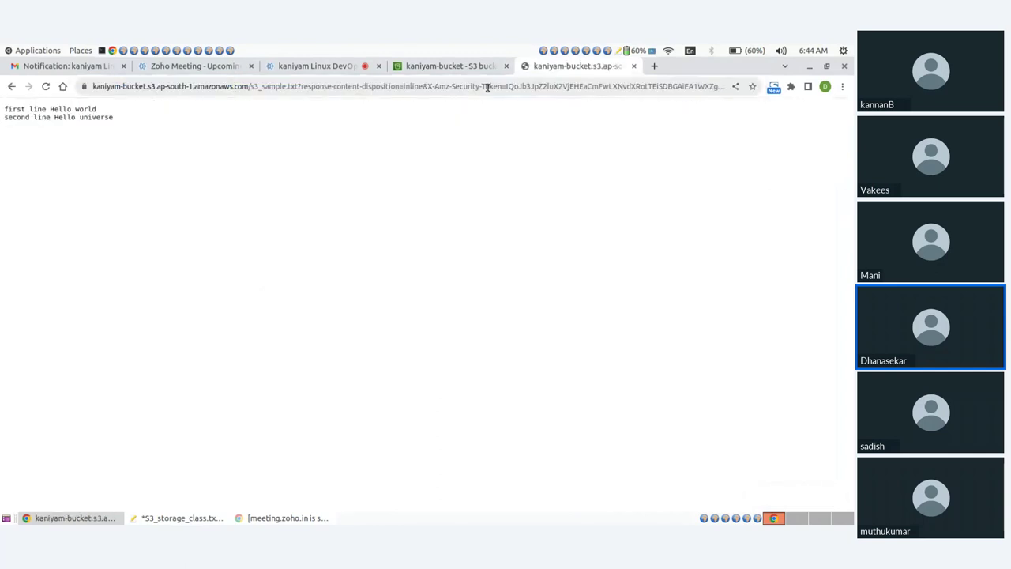
# - Post the presigned URL in the Zoho Meeting chat, and close the browser tab that shows the file's contents
pyautogui.click(435, 67)
pyautogui.click(301, 67)
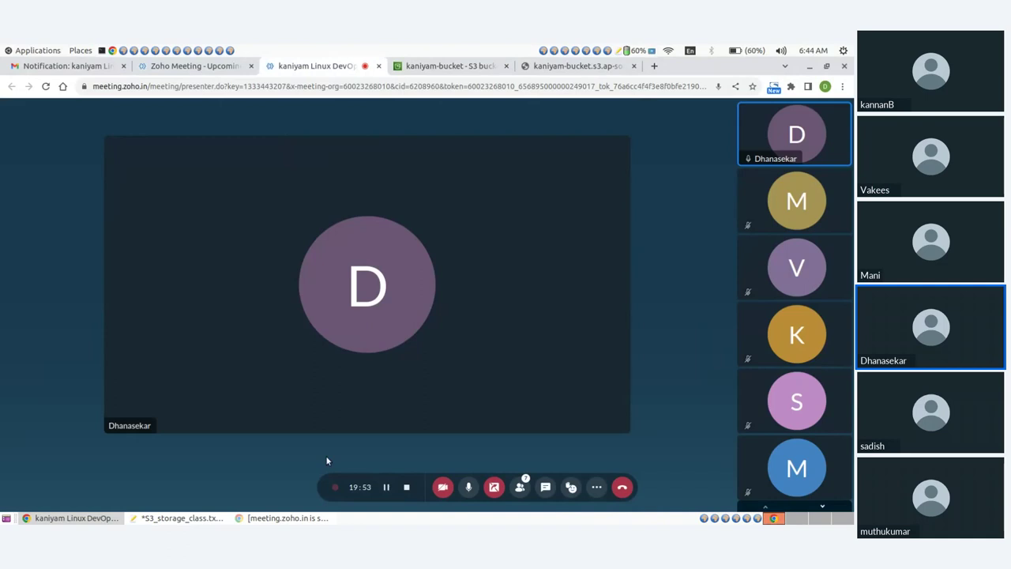
pyautogui.click(544, 487)
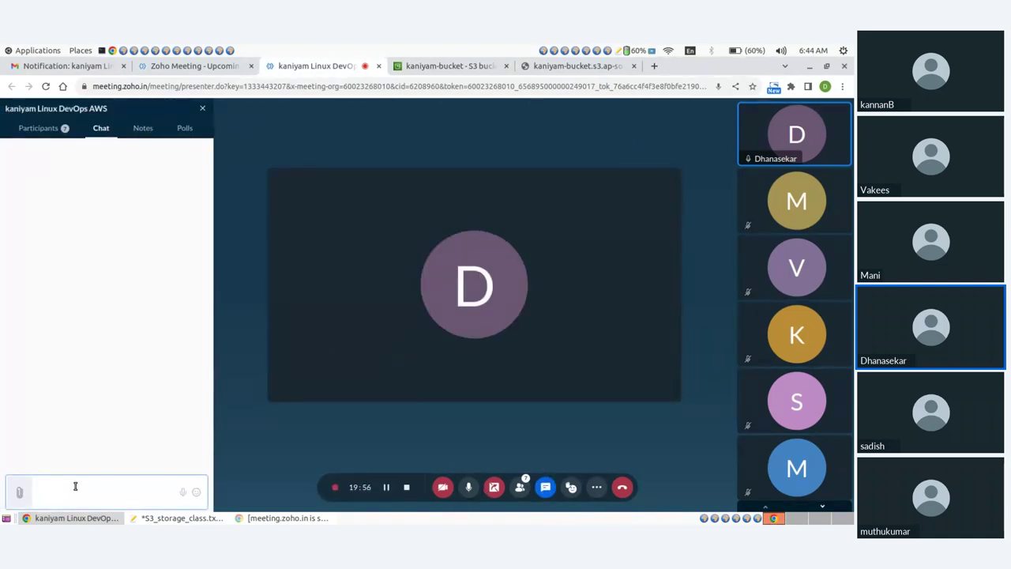
pyautogui.hotkey('ctrl', 'v')
pyautogui.press('Return')
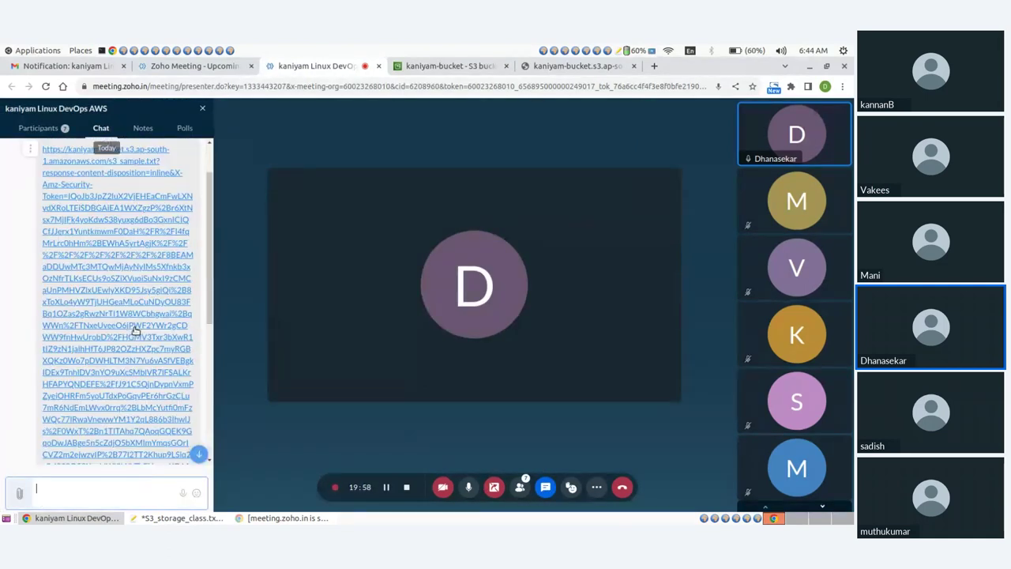
pyautogui.scroll(-3, 136, 316)
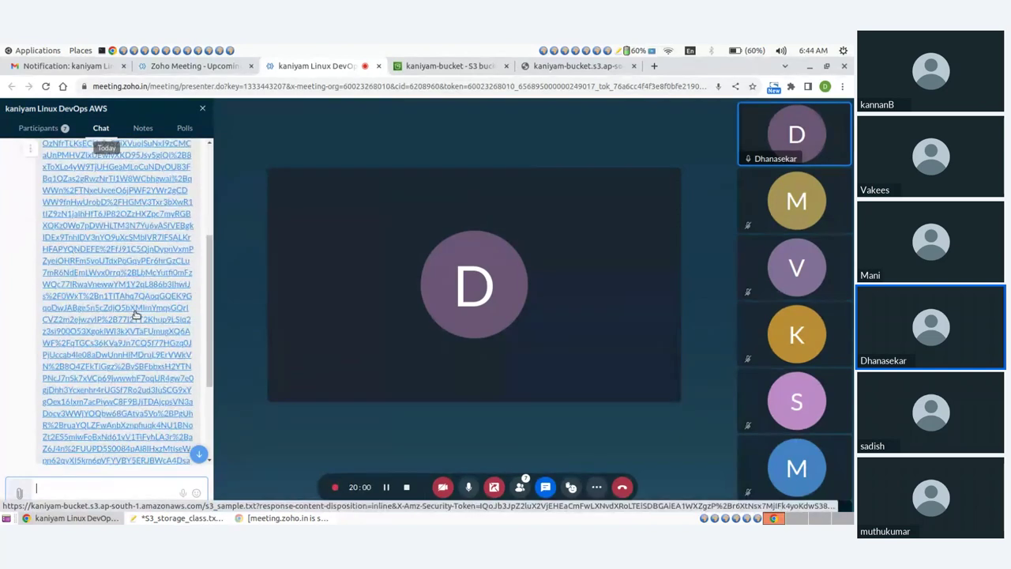
pyautogui.scroll(5, 136, 314)
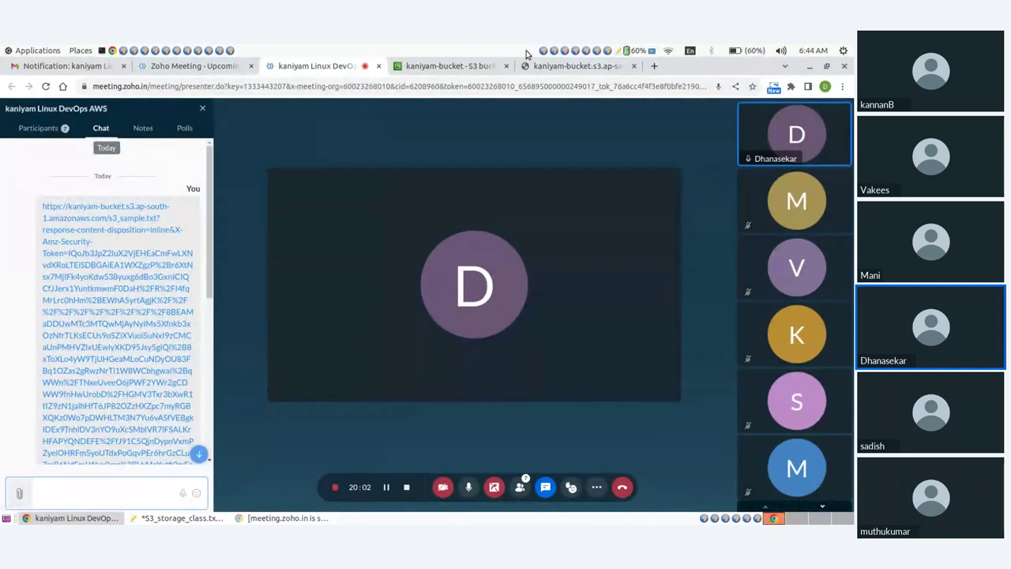
pyautogui.click(621, 68)
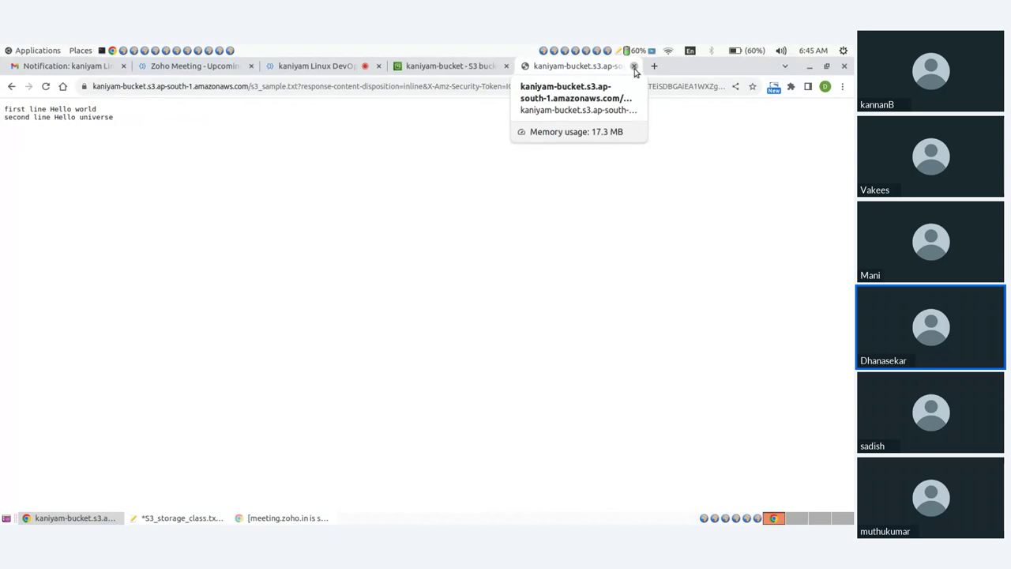
pyautogui.click(633, 67)
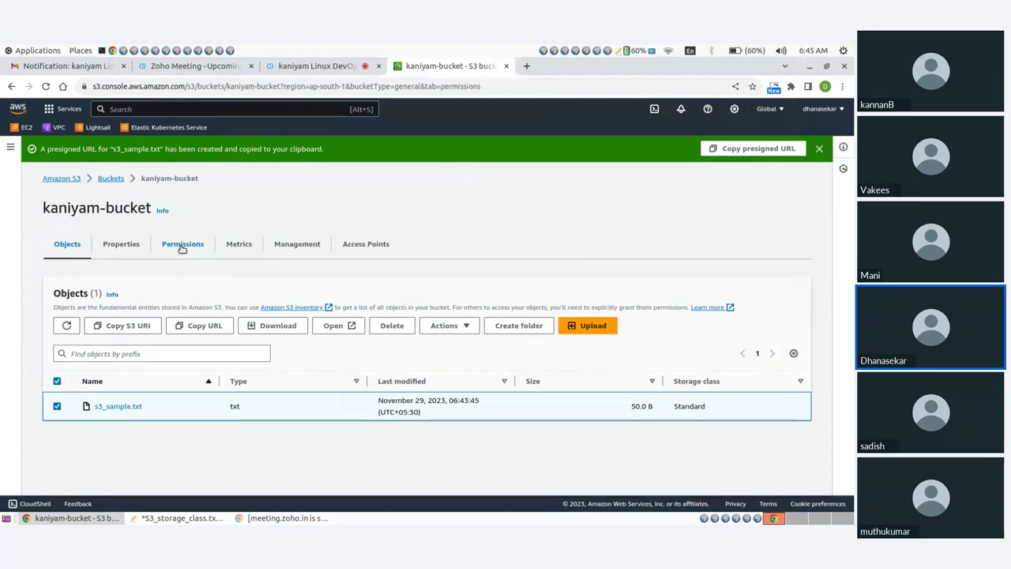
# - Turn off Block all public access in kaniyam-bucket's permissions, save the change and approve it with the word "confirm"
pyautogui.click(182, 244)
pyautogui.scroll(-5, 289, 289)
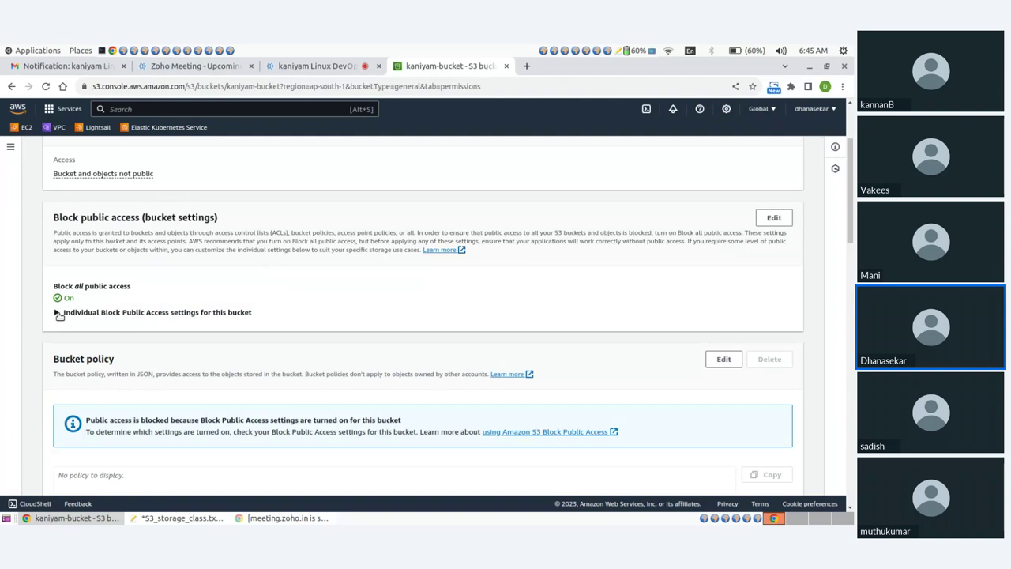
pyautogui.click(773, 218)
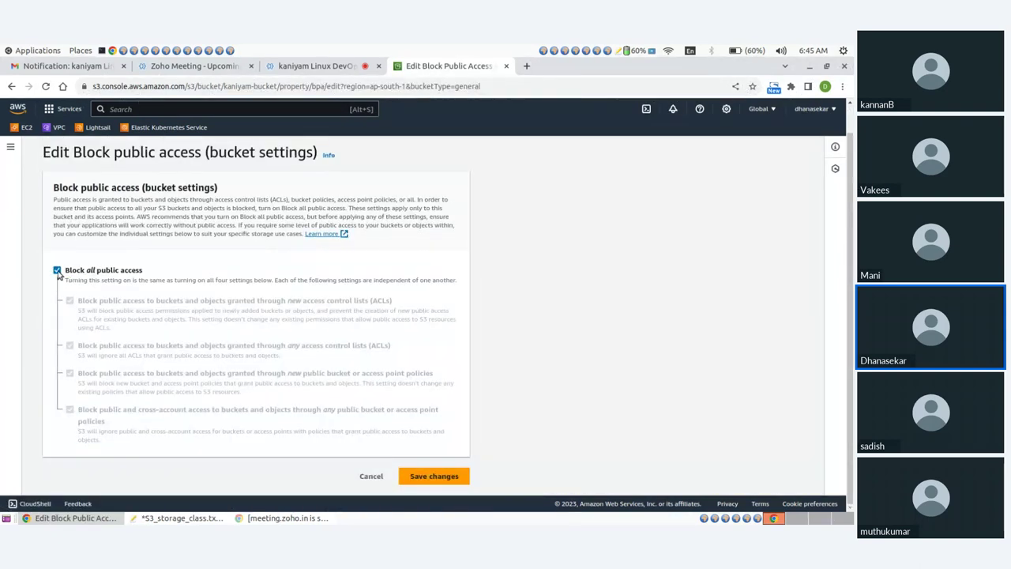
pyautogui.click(58, 270)
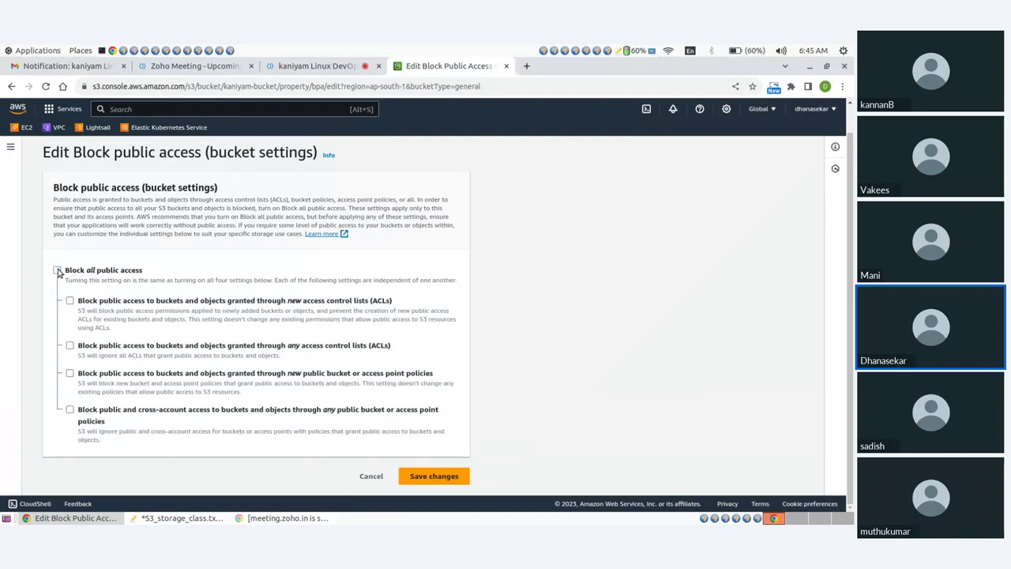
pyautogui.click(426, 478)
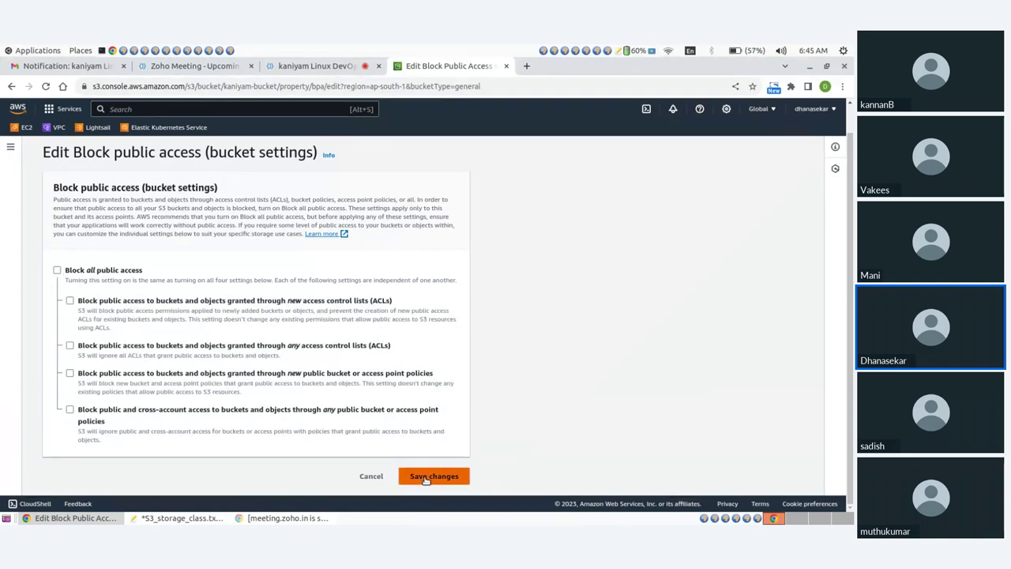
pyautogui.click(330, 345)
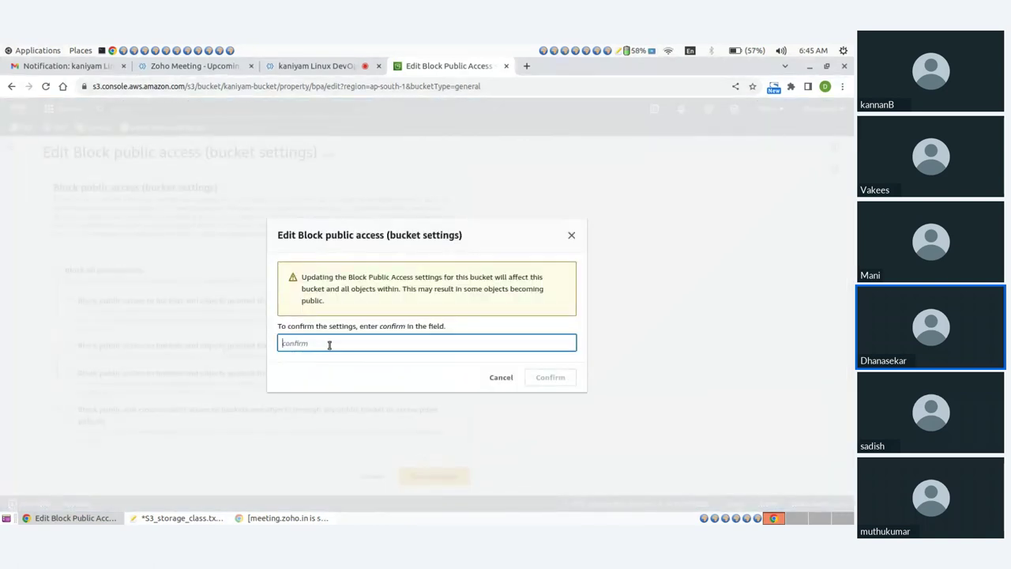
pyautogui.write('confirm')
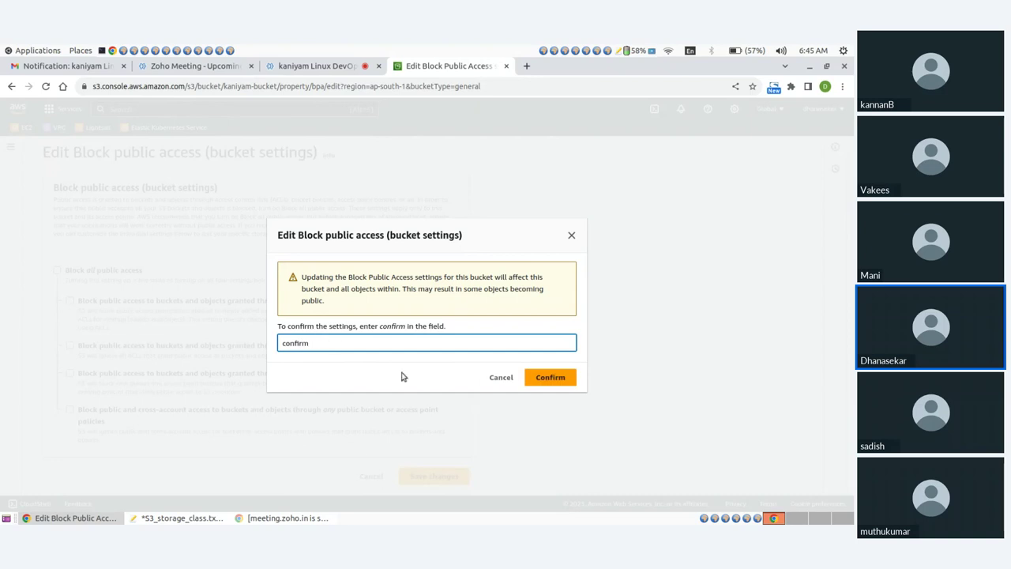
pyautogui.click(531, 379)
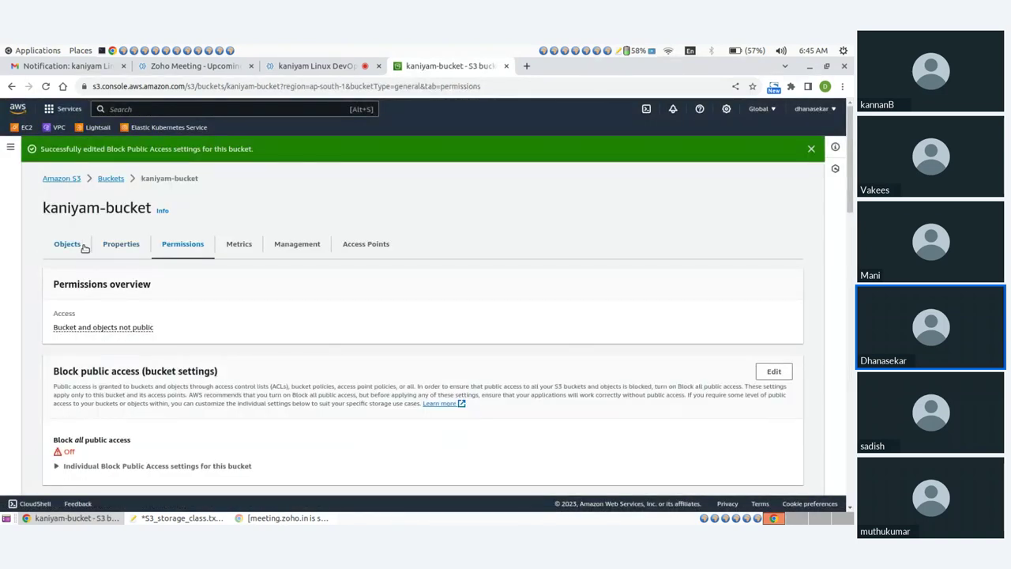
# - Open the details of s3_sample.txt from the bucket's object list and copy its object URL
pyautogui.click(59, 246)
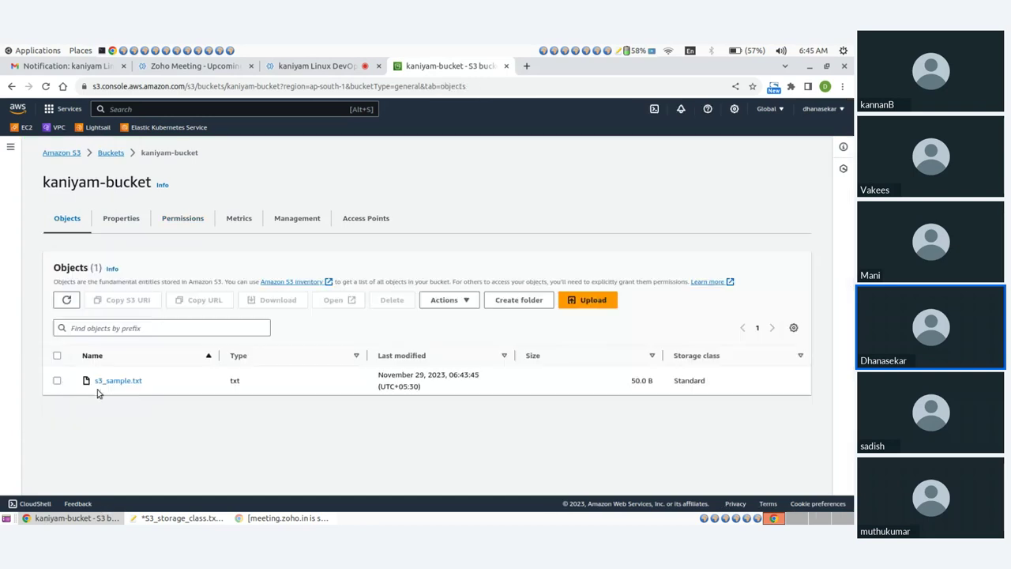
pyautogui.click(57, 381)
pyautogui.click(122, 382)
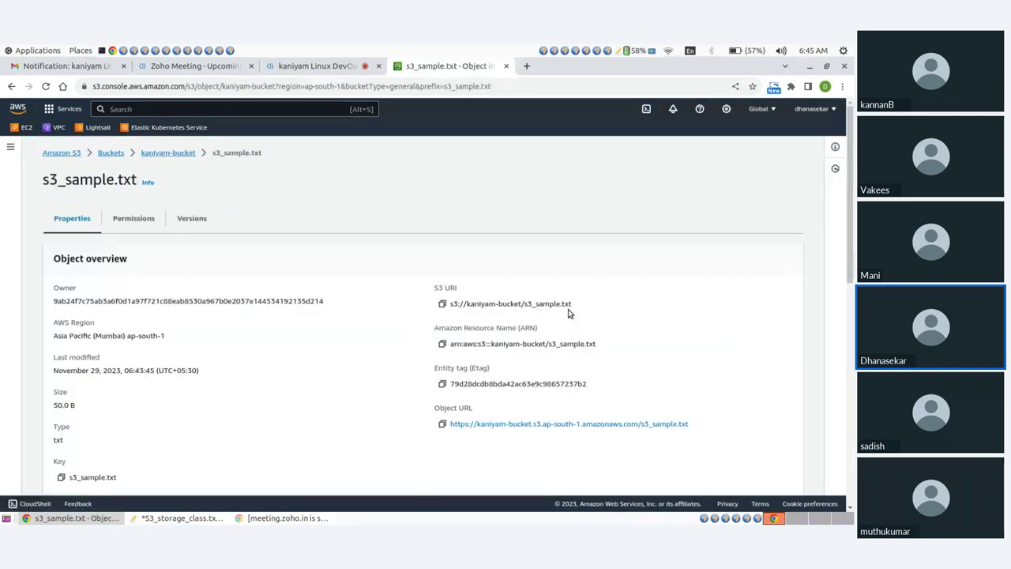
pyautogui.scroll(-3, 442, 301)
pyautogui.click(442, 297)
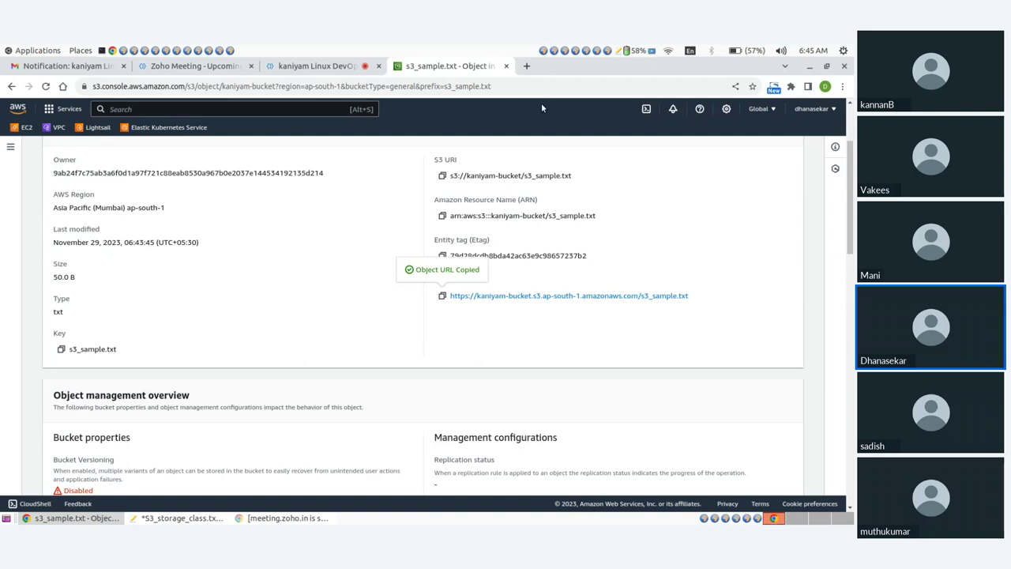
# - Open the copied object URL in a new browser tab and examine the code and message in the response
pyautogui.hotkey('ctrl', 't')
pyautogui.hotkey('ctrl', 'v')
pyautogui.press('Delete')
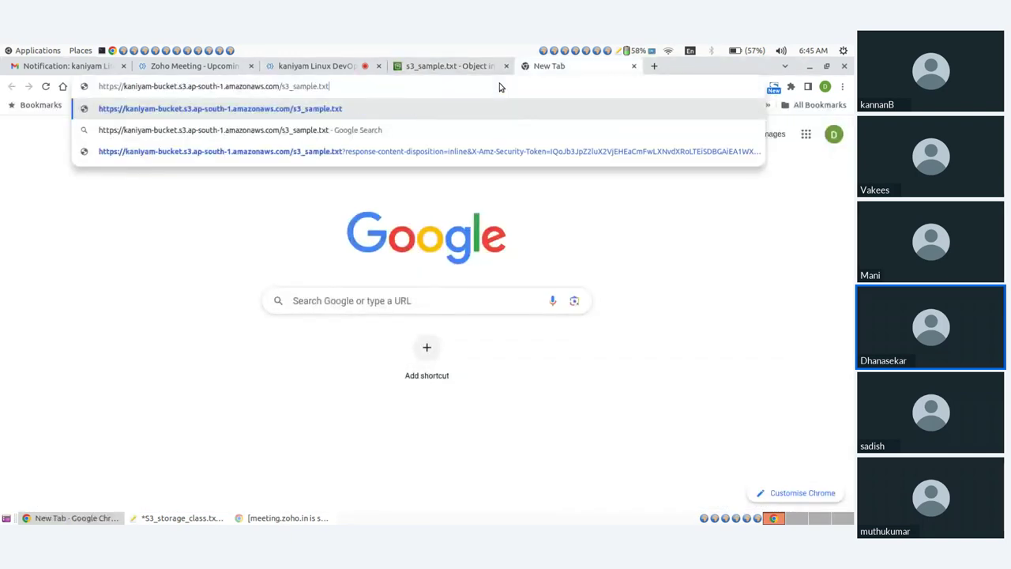
pyautogui.press('Return')
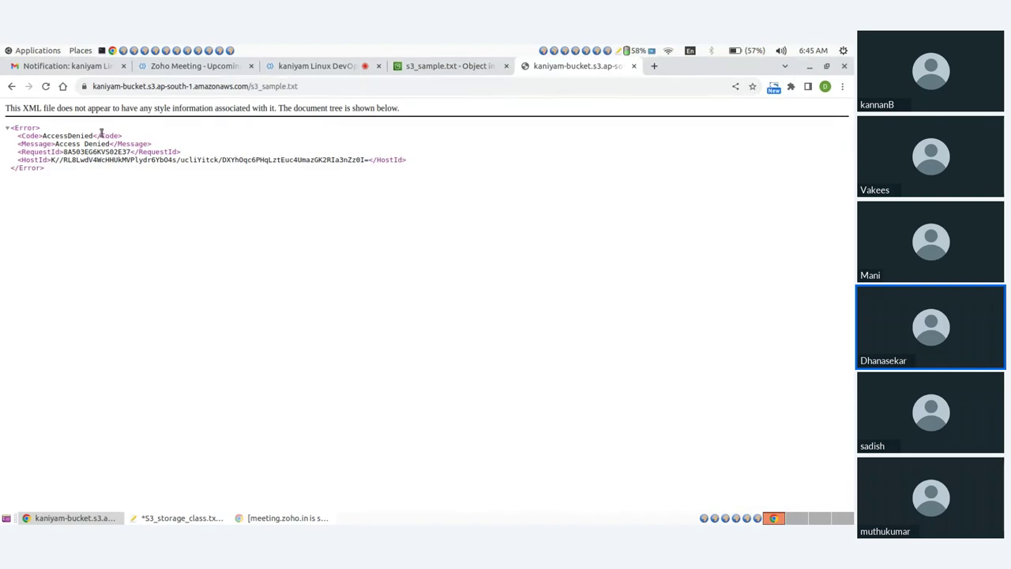
pyautogui.moveTo(70, 133); pyautogui.dragTo(122, 159)
pyautogui.click(110, 175)
pyautogui.moveTo(52, 142); pyautogui.dragTo(113, 160)
pyautogui.click(128, 174)
# - Return to the s3_sample.txt details in the S3 console and review all of its property sections
pyautogui.click(448, 68)
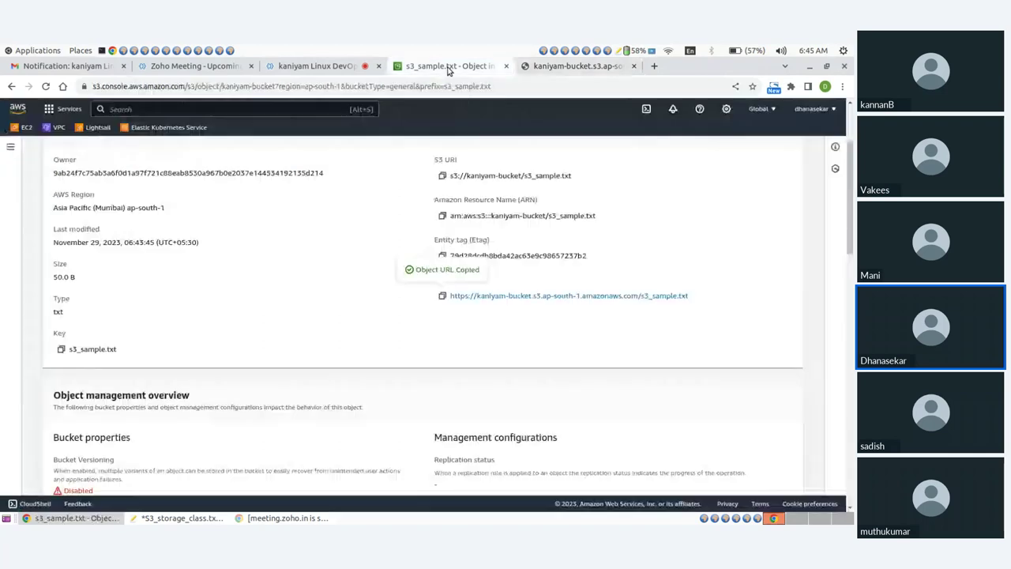
pyautogui.scroll(-3, 364, 289)
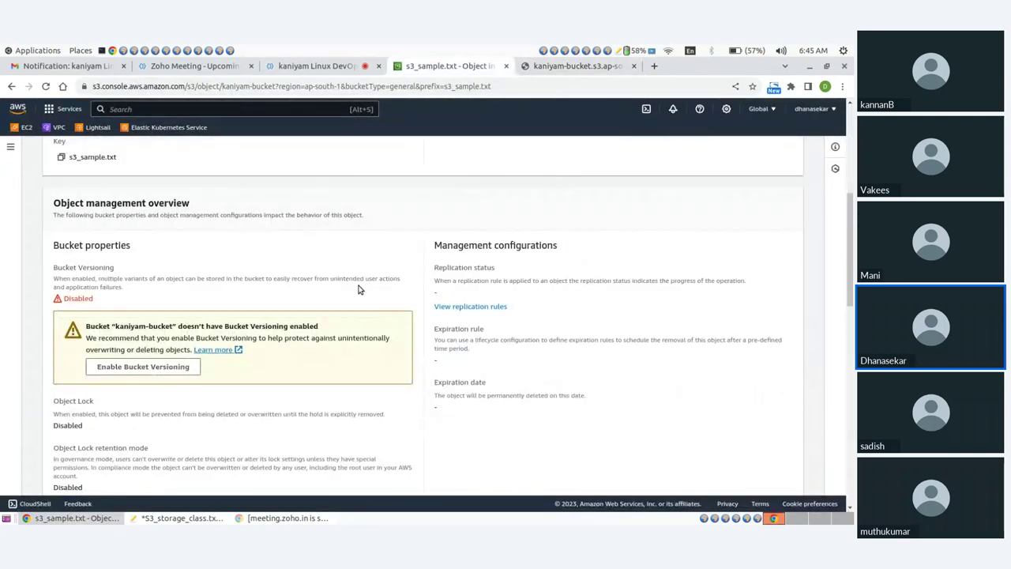
pyautogui.scroll(-5, 369, 372)
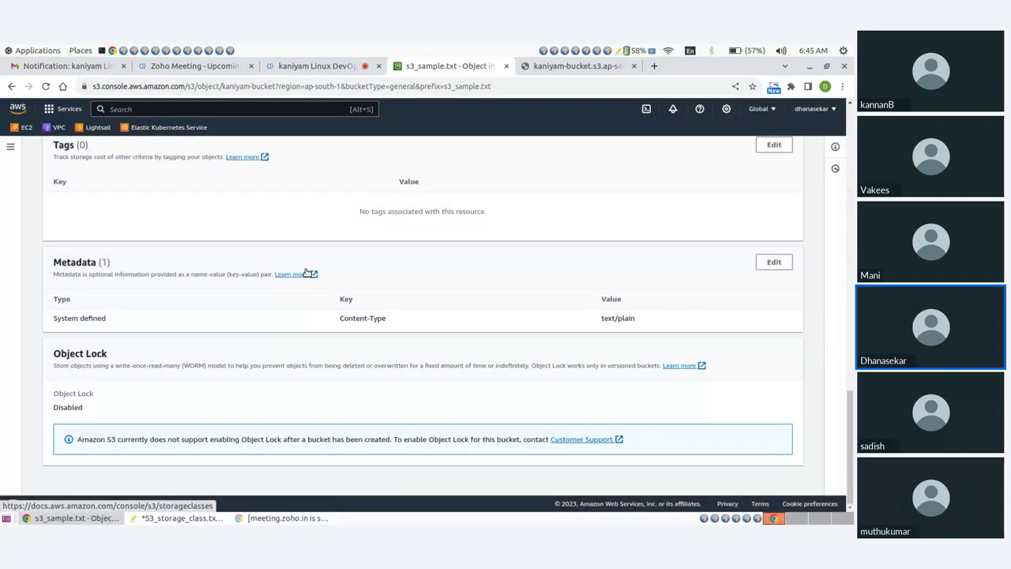
pyautogui.scroll(15, 306, 272)
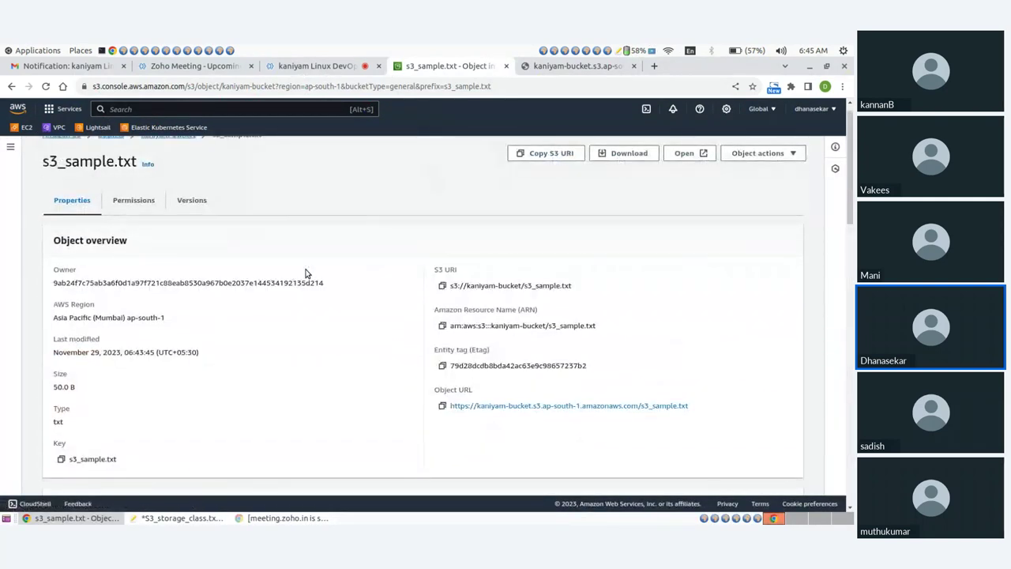
pyautogui.scroll(1, 307, 272)
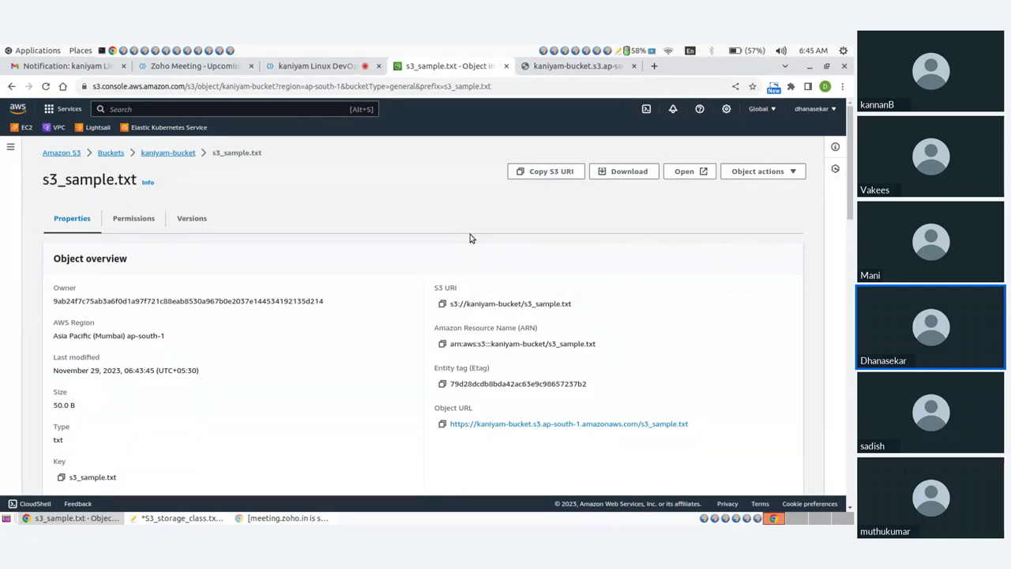
# - Review the access control list of s3_sample.txt and go back to kaniyam-bucket's object list
pyautogui.click(134, 225)
pyautogui.scroll(-1, 337, 285)
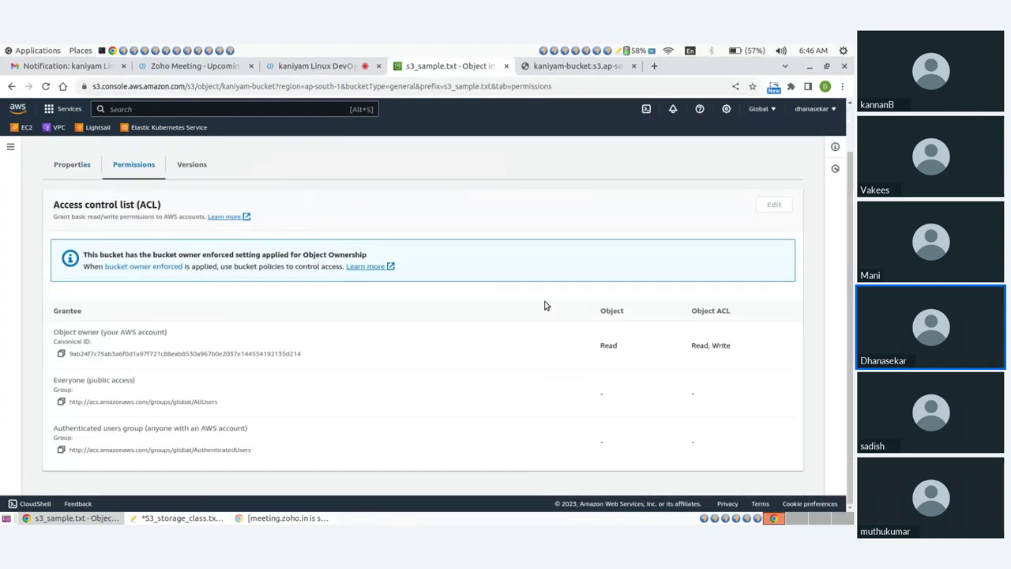
pyautogui.scroll(1, 543, 308)
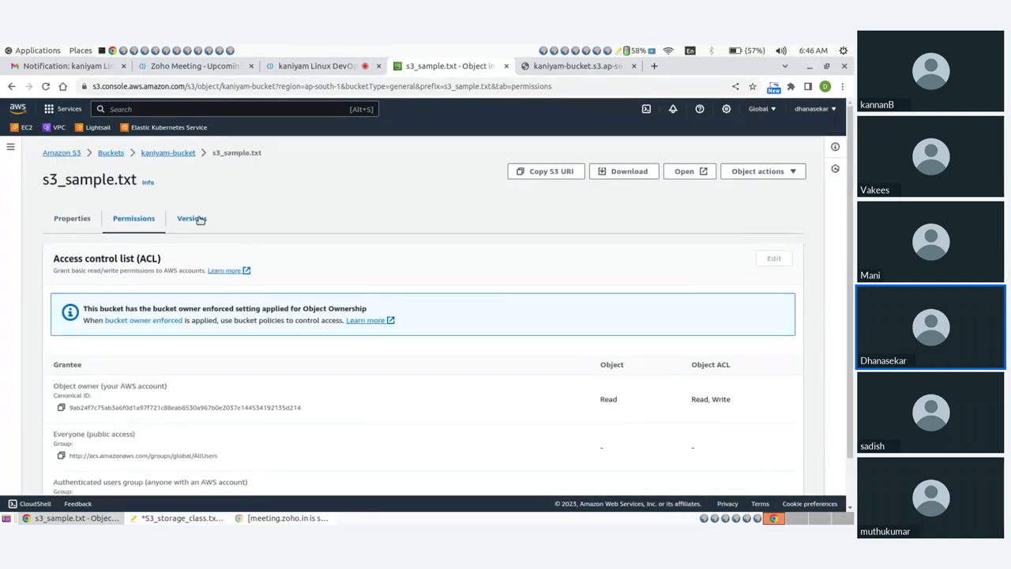
pyautogui.click(84, 219)
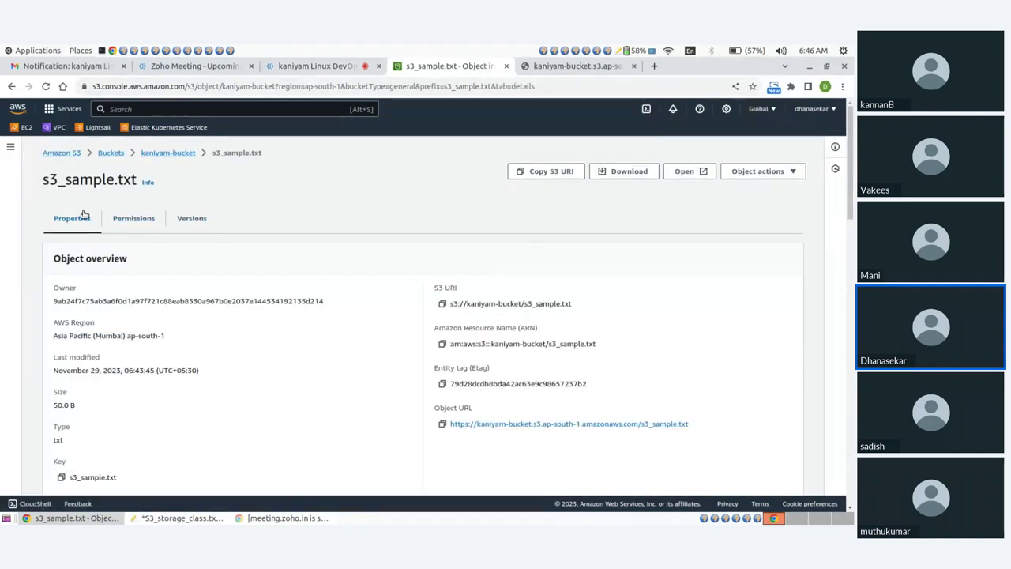
pyautogui.click(168, 154)
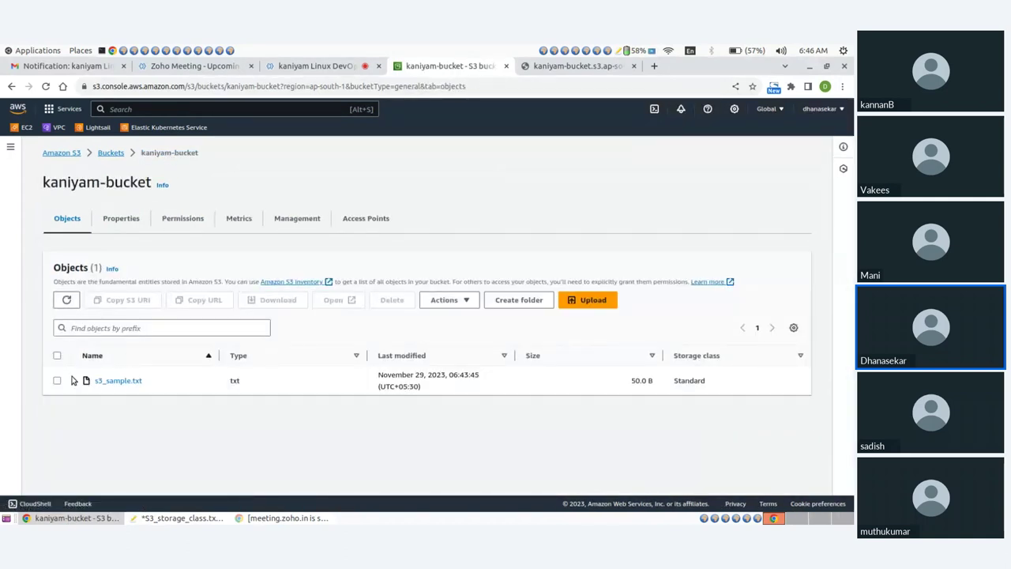
# - Go to kaniyam-bucket's permissions and open its bucket policy for editing
pyautogui.click(184, 219)
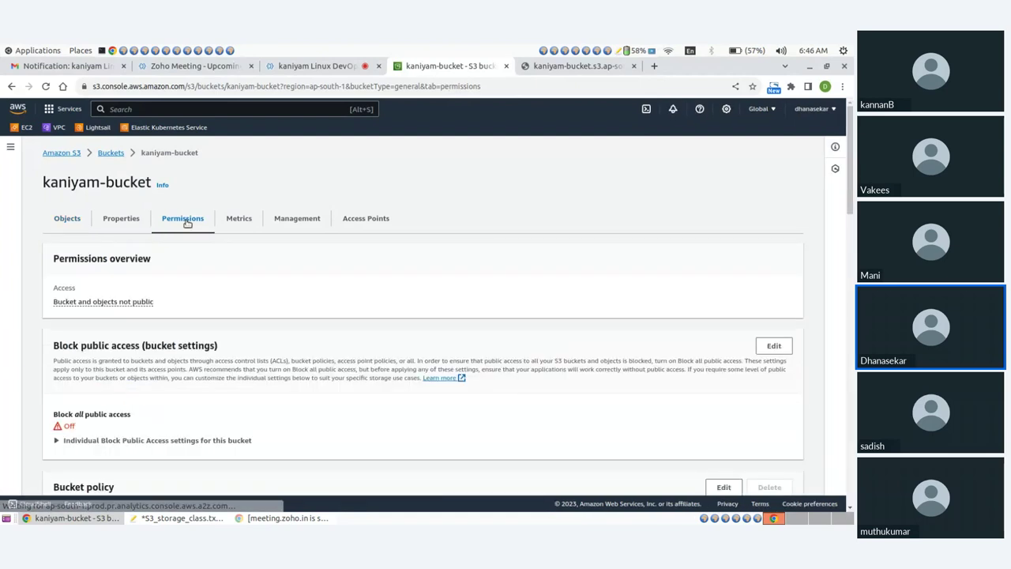
pyautogui.scroll(-3, 248, 306)
pyautogui.scroll(-3, 253, 300)
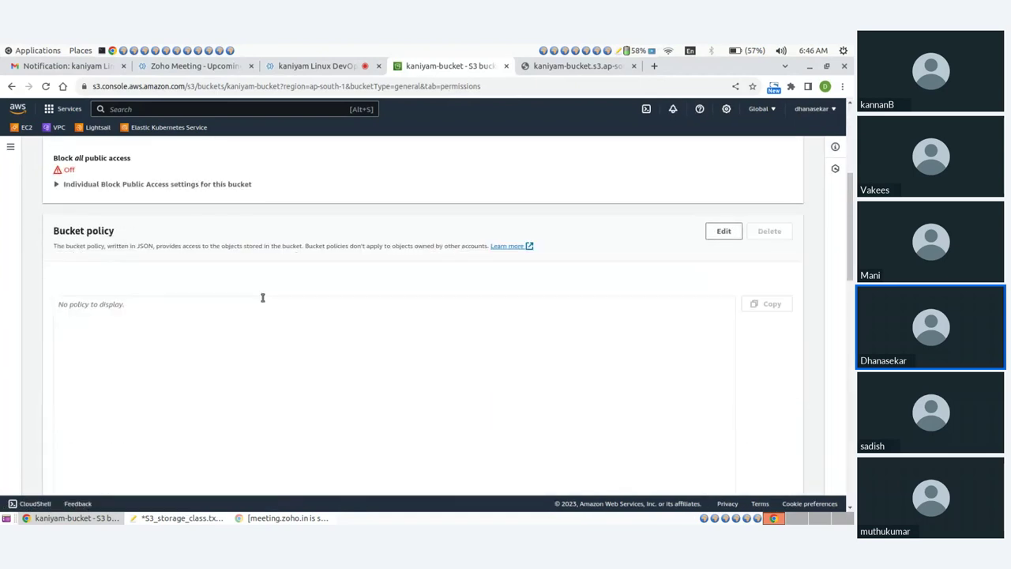
pyautogui.click(721, 231)
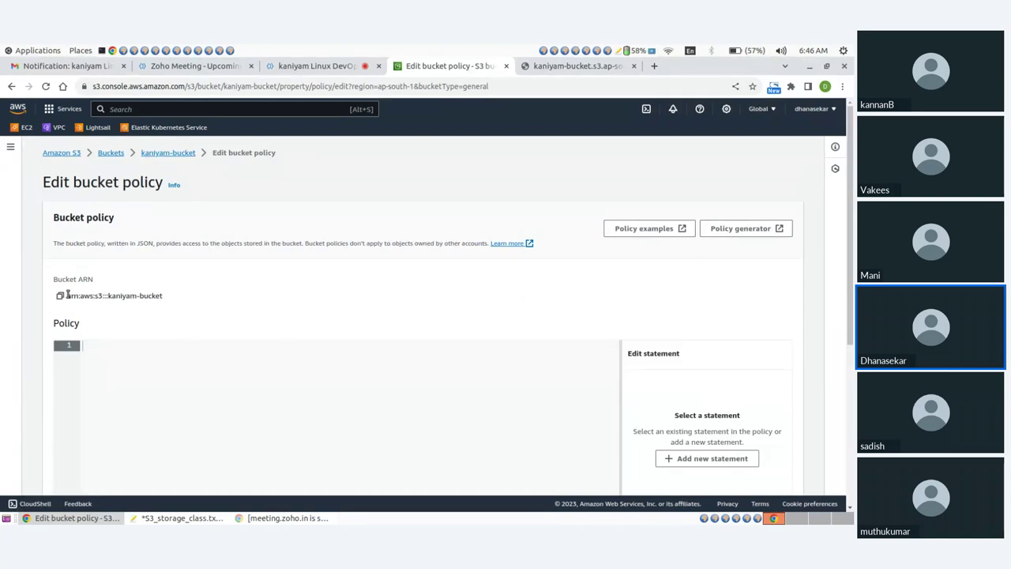
pyautogui.moveTo(67, 294); pyautogui.dragTo(166, 299)
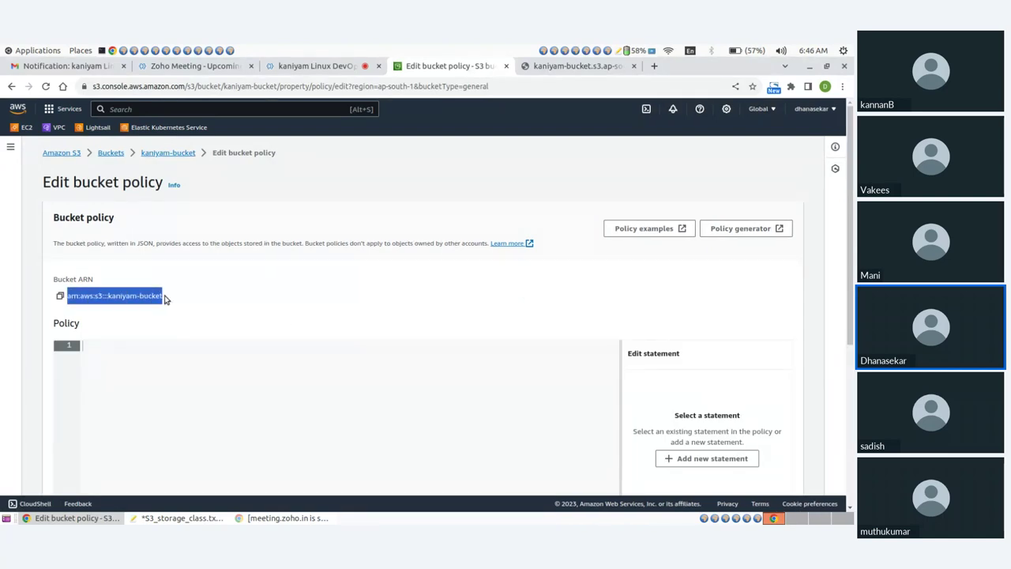
pyautogui.click(189, 297)
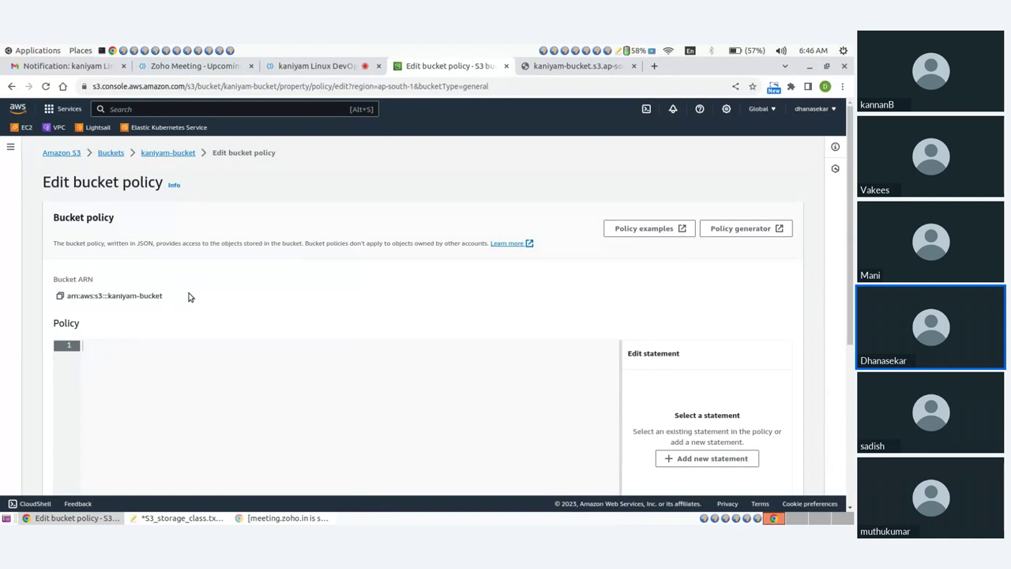
pyautogui.click(168, 153)
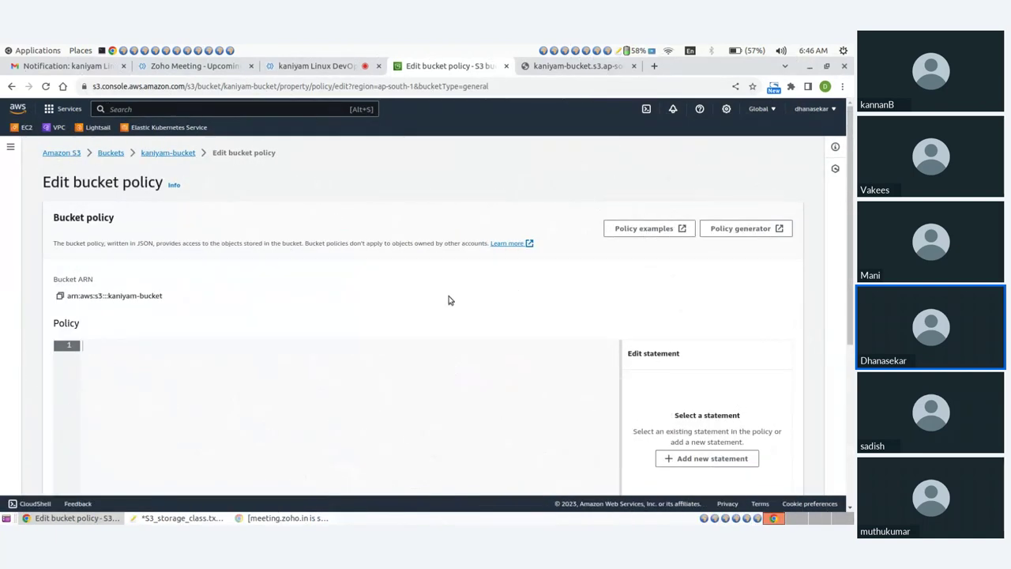
# - Open the AWS Policy Generator from the bucket policy editor and choose S3 Bucket Policy as the policy type
pyautogui.click(738, 228)
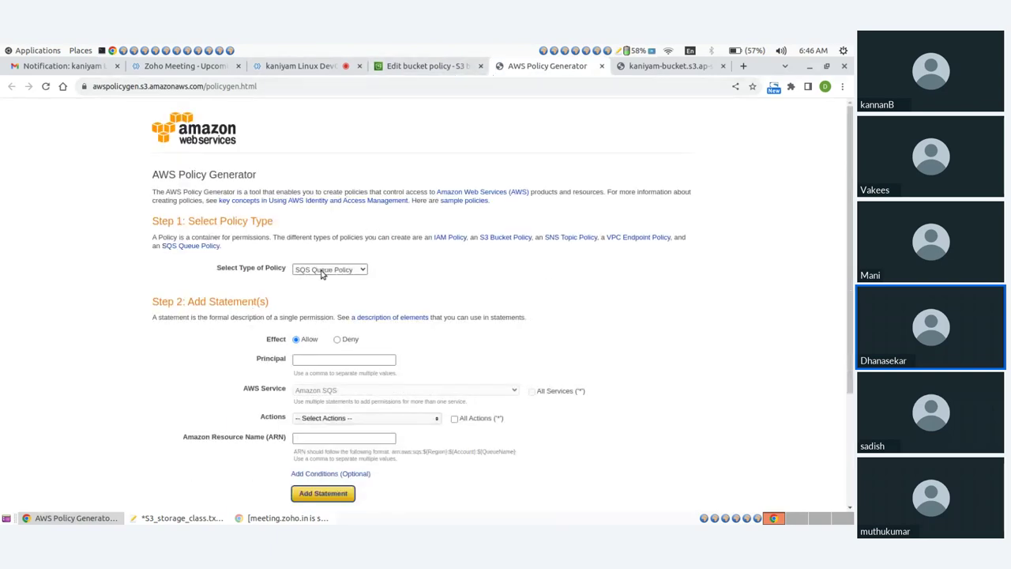
pyautogui.scroll(-1, 320, 253)
pyautogui.click(321, 207)
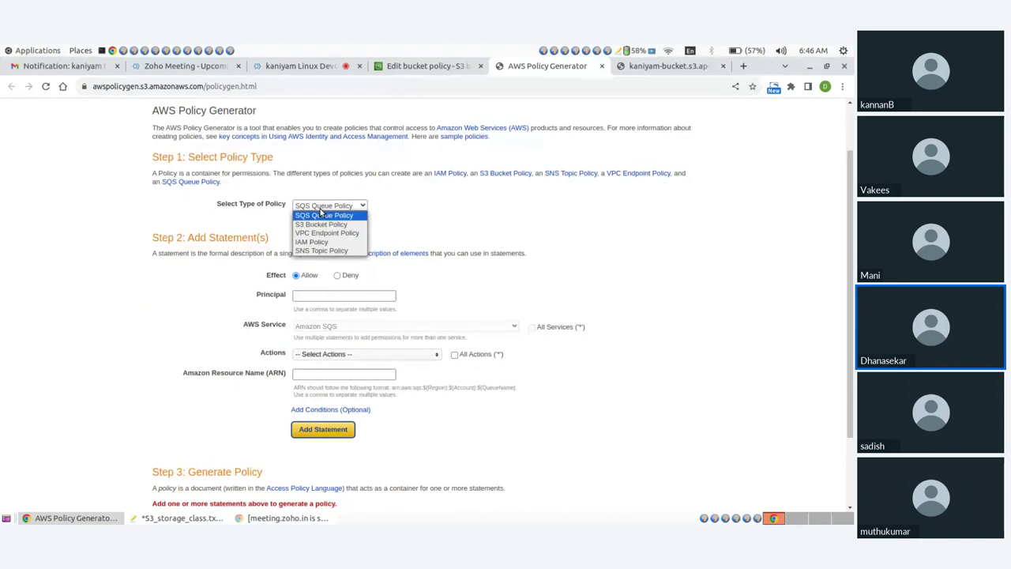
pyautogui.click(321, 225)
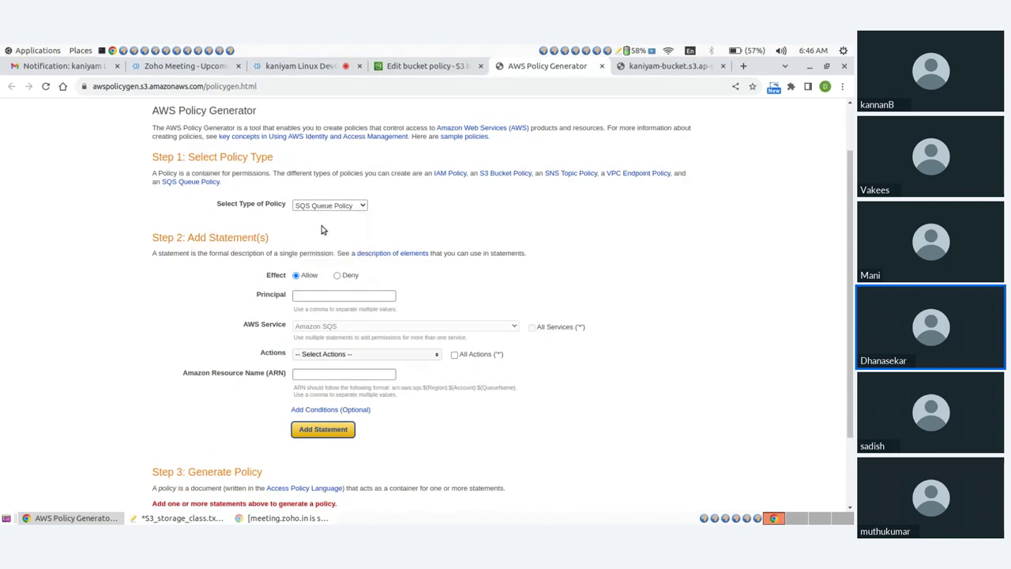
# - Set the statement's principal to * and select GetObject as its only action
pyautogui.click(312, 294)
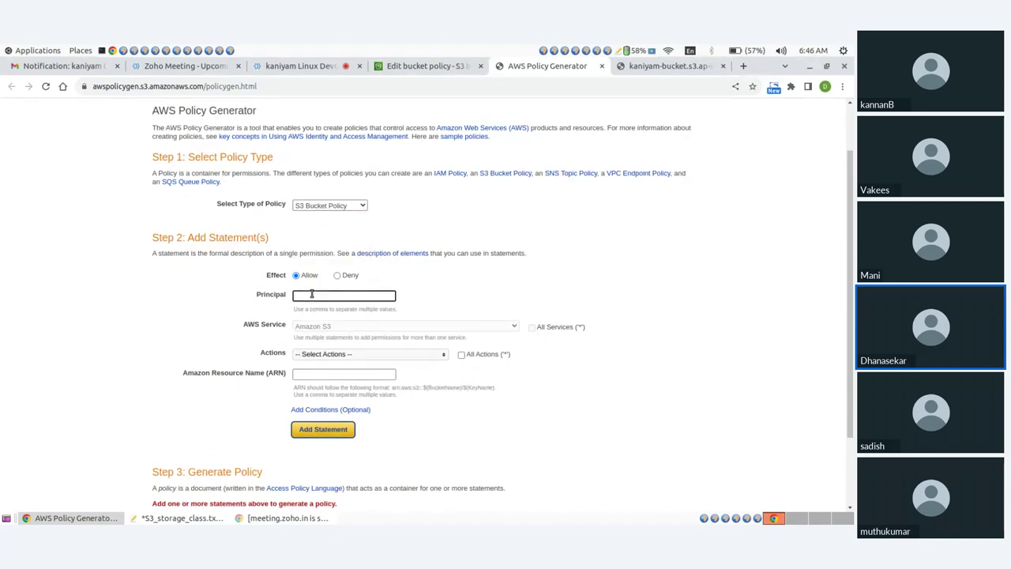
pyautogui.write('*')
pyautogui.click(332, 355)
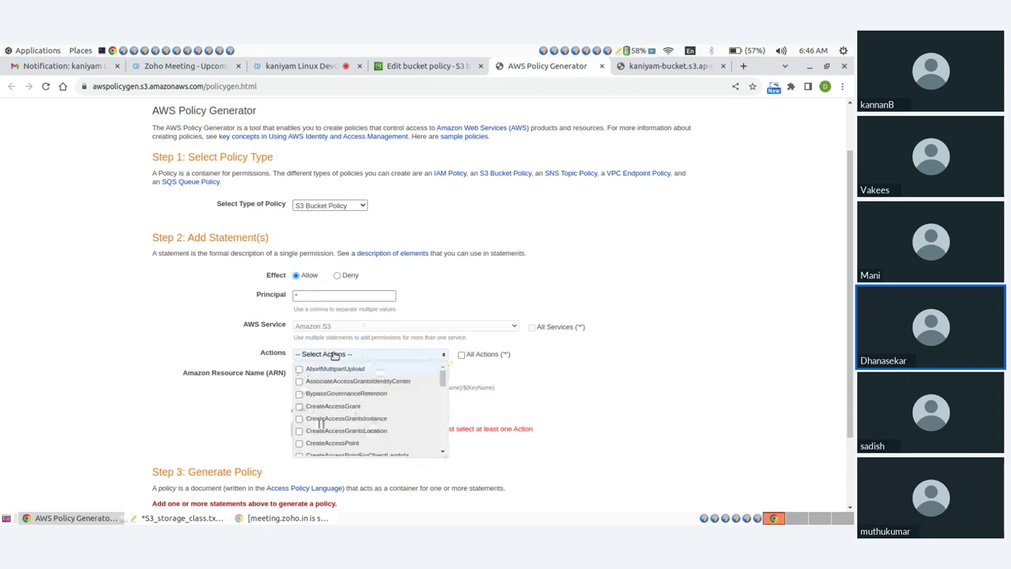
pyautogui.scroll(-3, 344, 407)
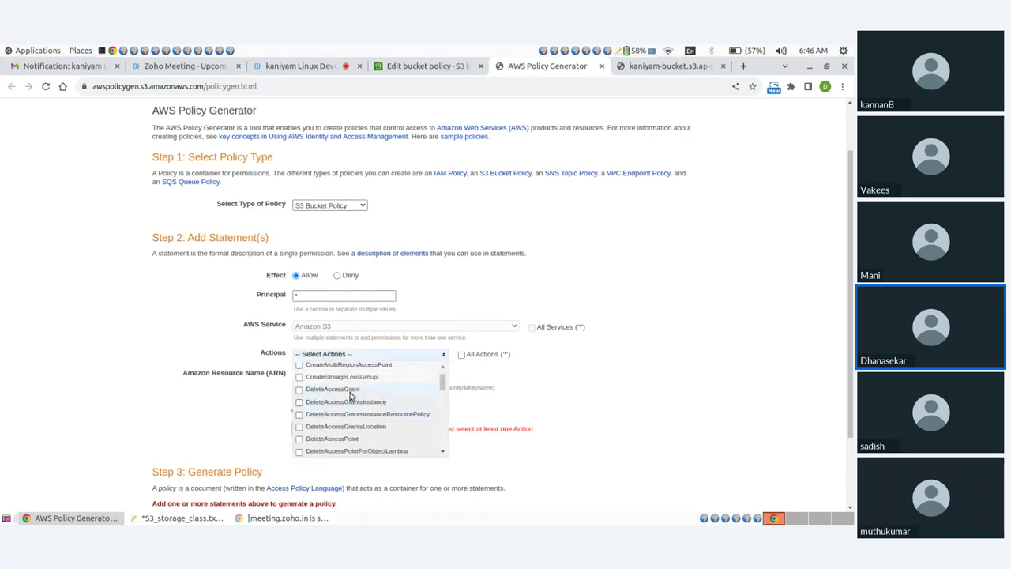
pyautogui.scroll(-4, 332, 415)
pyautogui.scroll(-6, 330, 415)
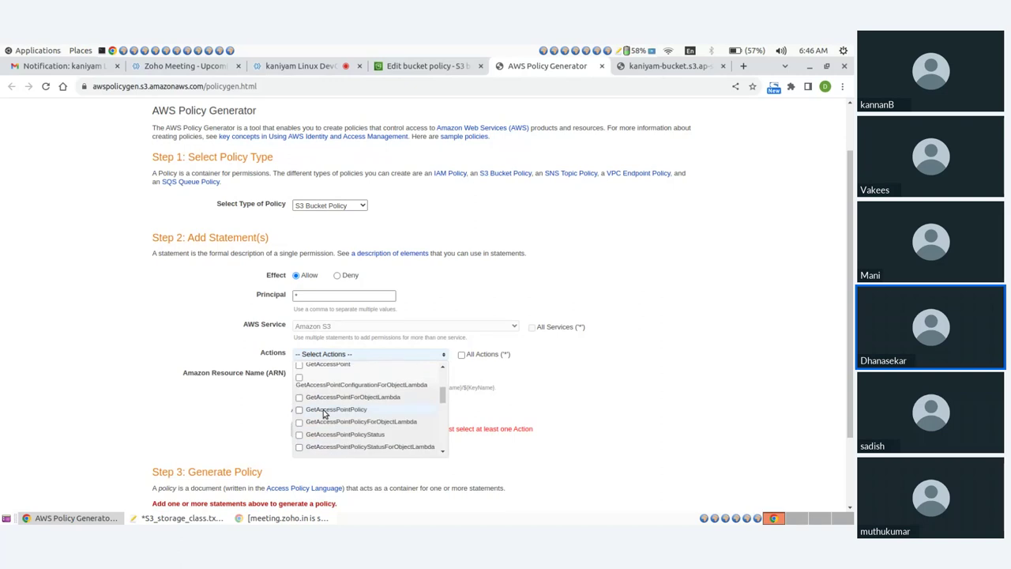
pyautogui.scroll(2, 321, 411)
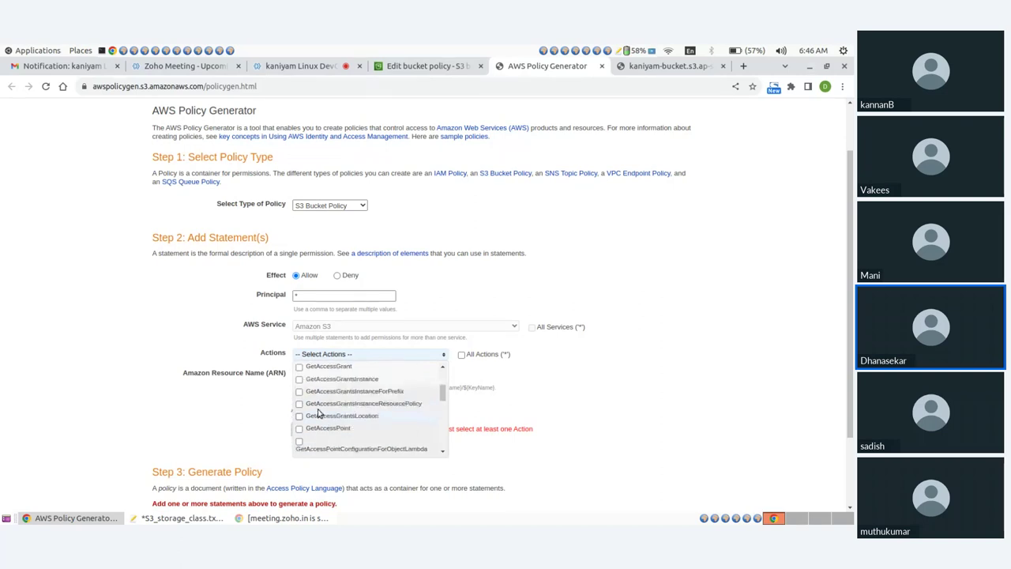
pyautogui.scroll(2, 319, 414)
pyautogui.scroll(-3, 319, 414)
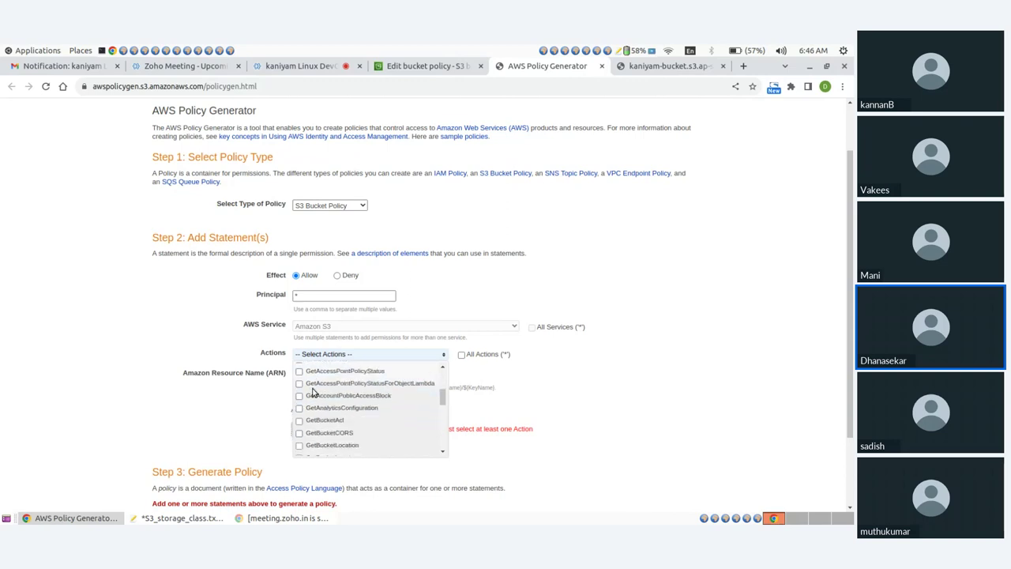
pyautogui.scroll(-5, 312, 407)
pyautogui.scroll(-4, 320, 399)
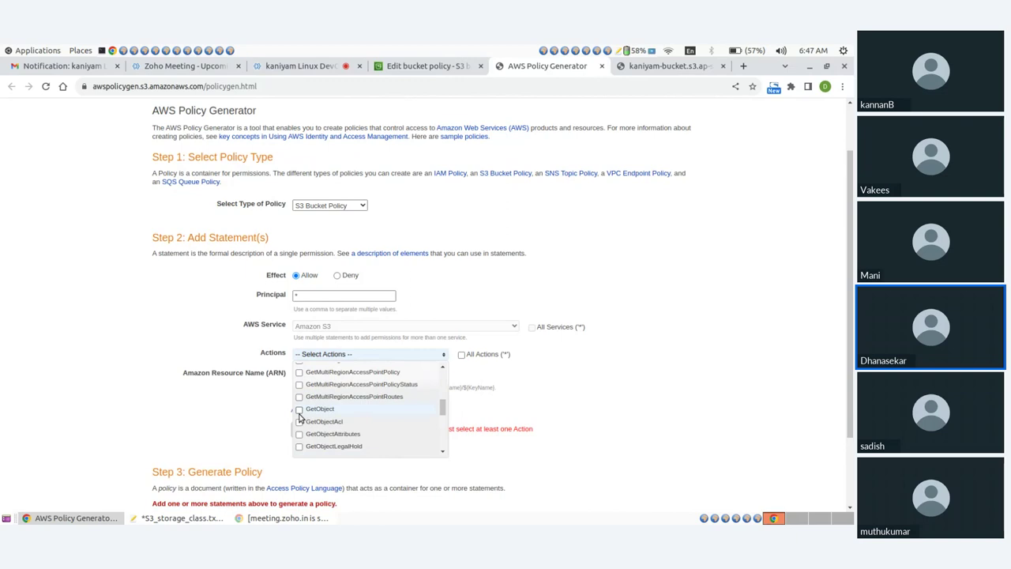
pyautogui.click(300, 409)
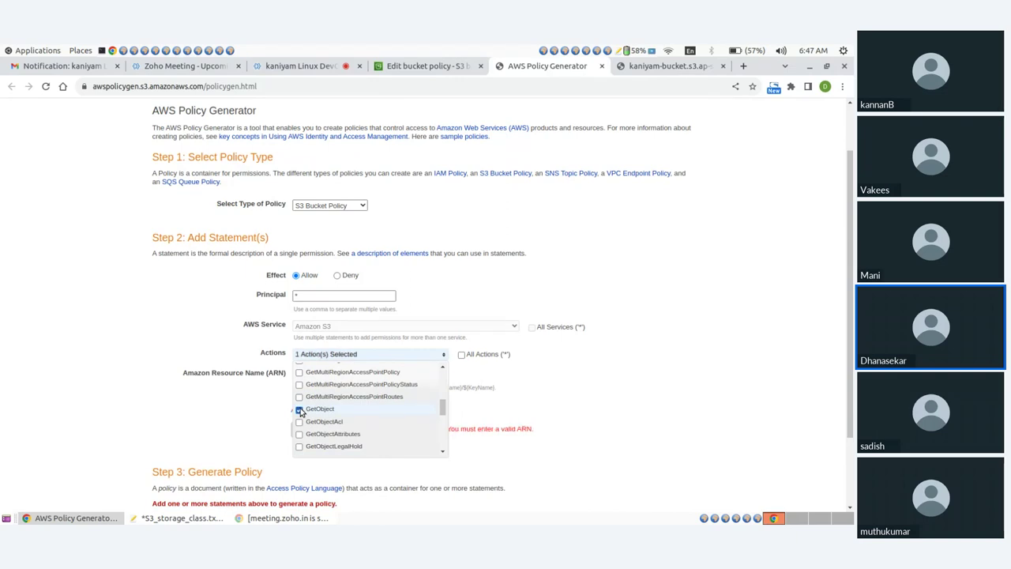
pyautogui.click(561, 395)
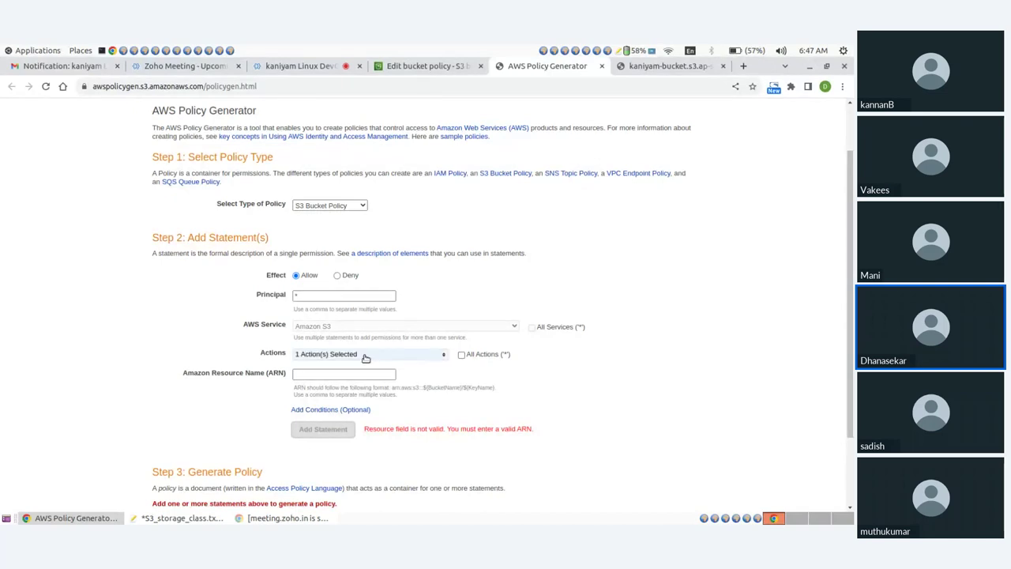
# - Open kaniyam-bucket's object list in a separate browser tab and review the entry for s3_sample.txt
pyautogui.click(331, 373)
pyautogui.click(330, 373)
pyautogui.click(397, 68)
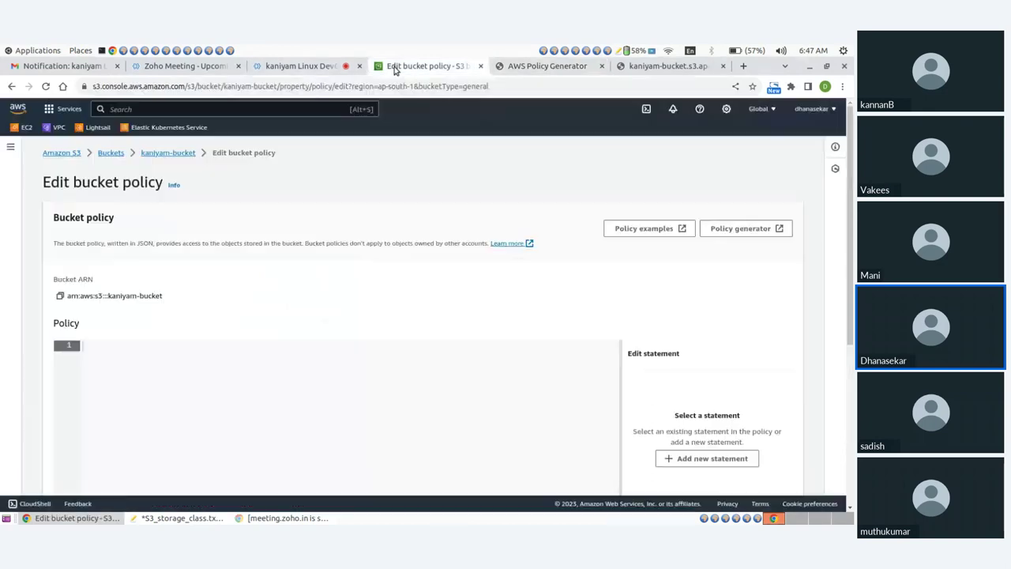
pyautogui.middleClick(156, 155)
pyautogui.click(576, 66)
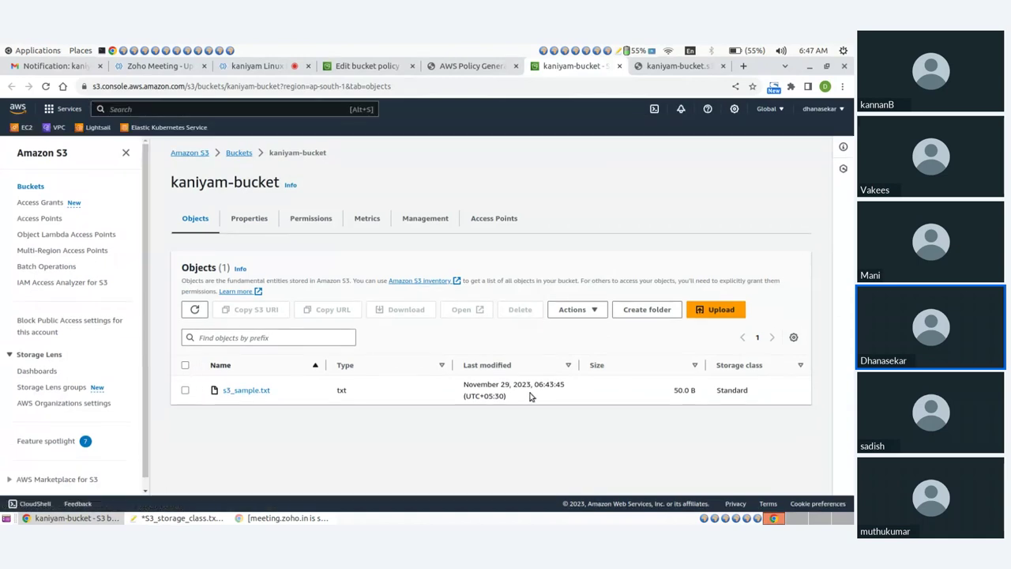
pyautogui.moveTo(466, 384); pyautogui.dragTo(536, 398)
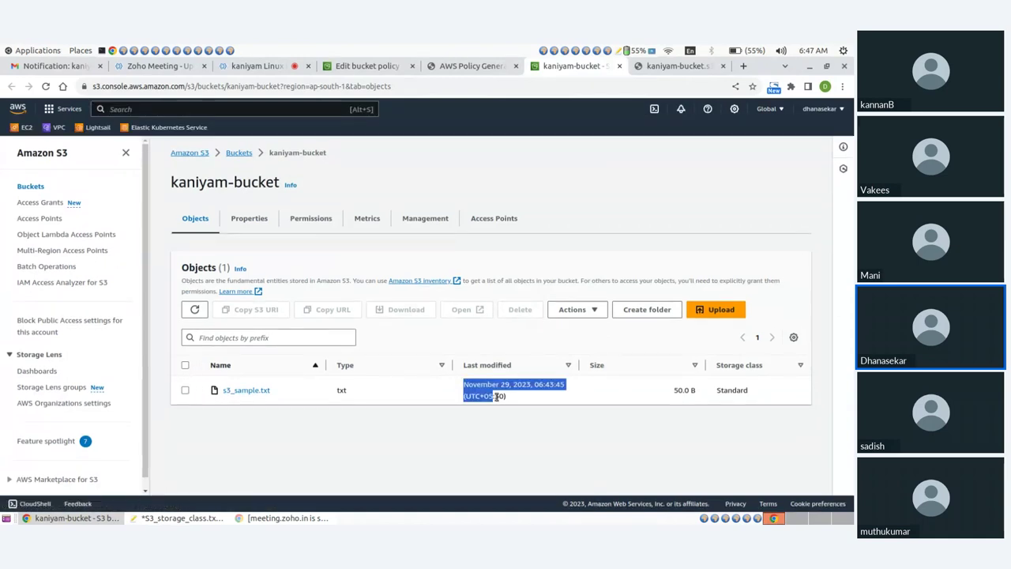
pyautogui.click(544, 396)
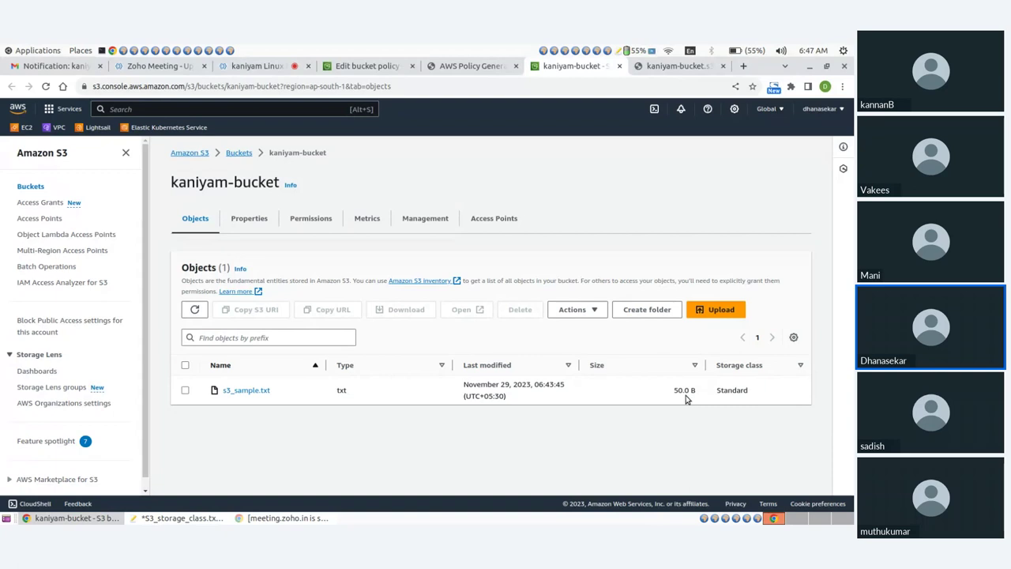
pyautogui.moveTo(718, 390); pyautogui.dragTo(753, 393)
pyautogui.click(633, 427)
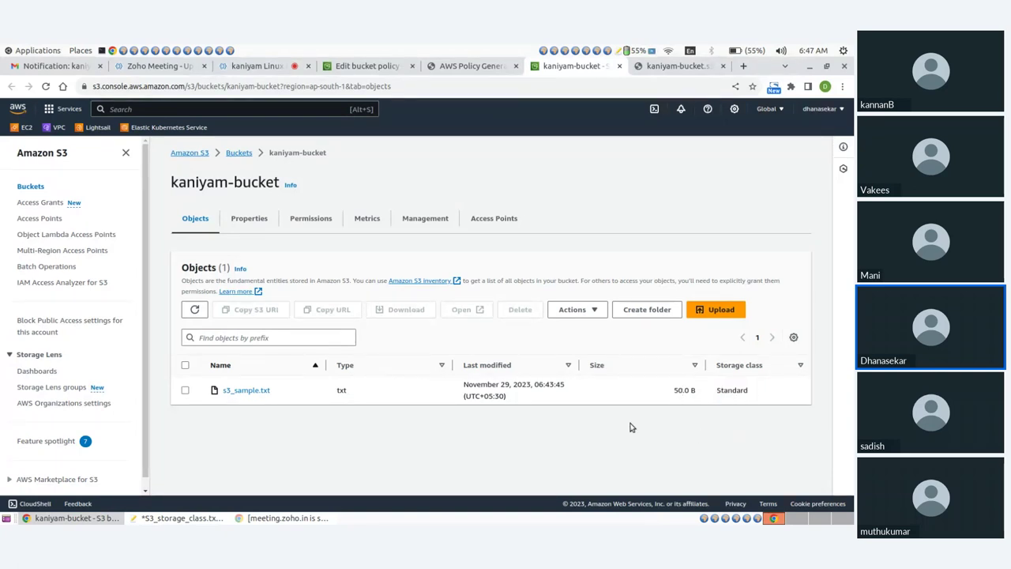
# - Open the details of s3_sample.txt and copy its Amazon Resource Name (ARN)
pyautogui.click(246, 391)
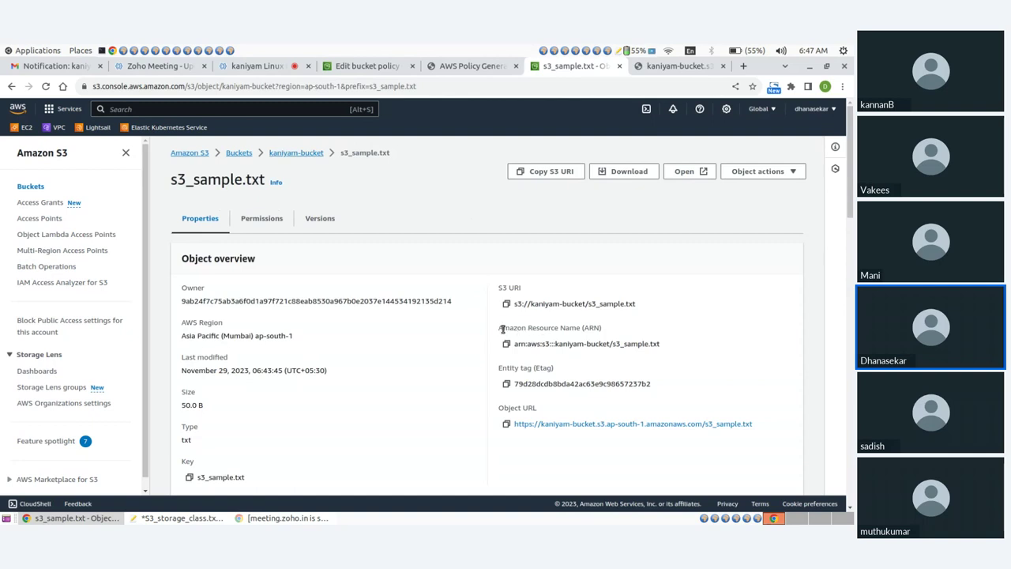
pyautogui.moveTo(500, 327); pyautogui.dragTo(575, 331)
pyautogui.click(523, 356)
pyautogui.click(506, 345)
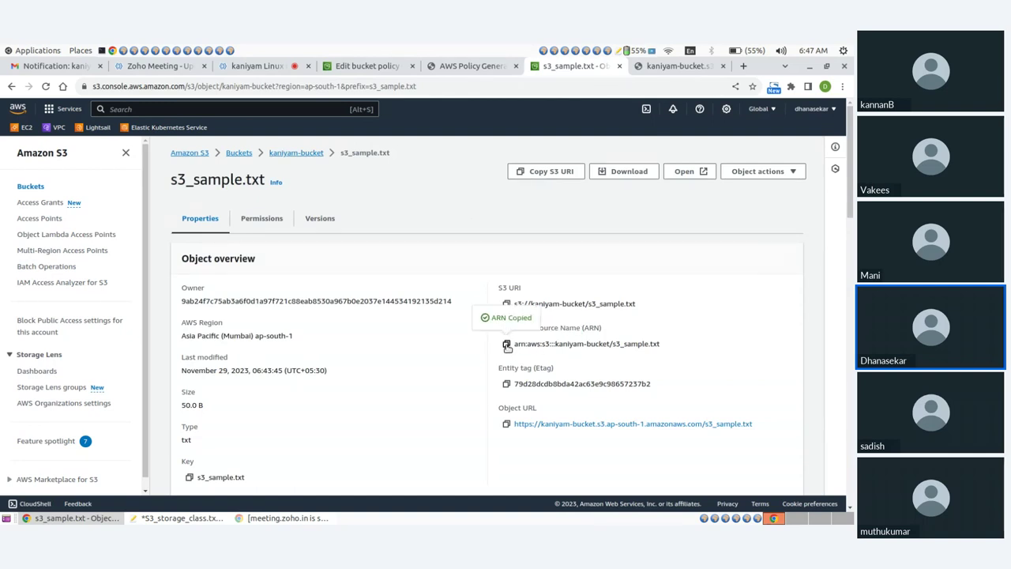
# - Return to the AWS Policy Generator, paste the ARN of s3_sample.txt as the resource and add the statement
pyautogui.click(474, 66)
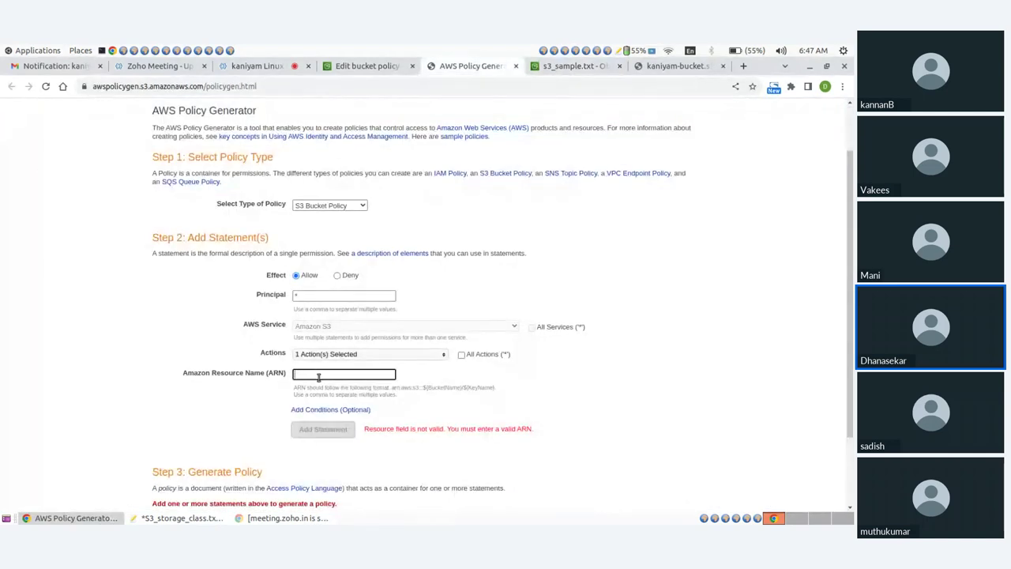
pyautogui.hotkey('ctrl', 'v')
pyautogui.click(498, 405)
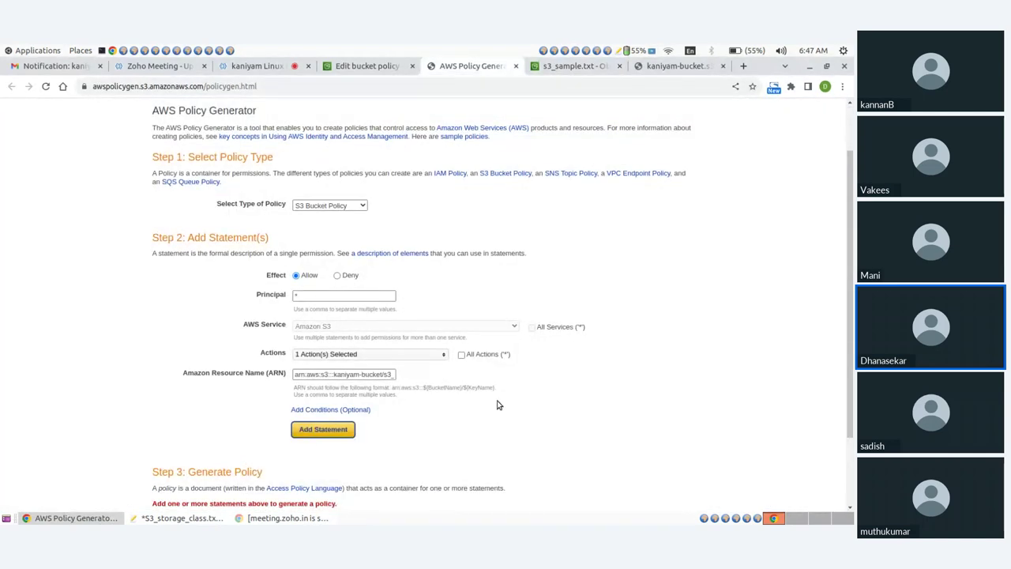
pyautogui.click(323, 429)
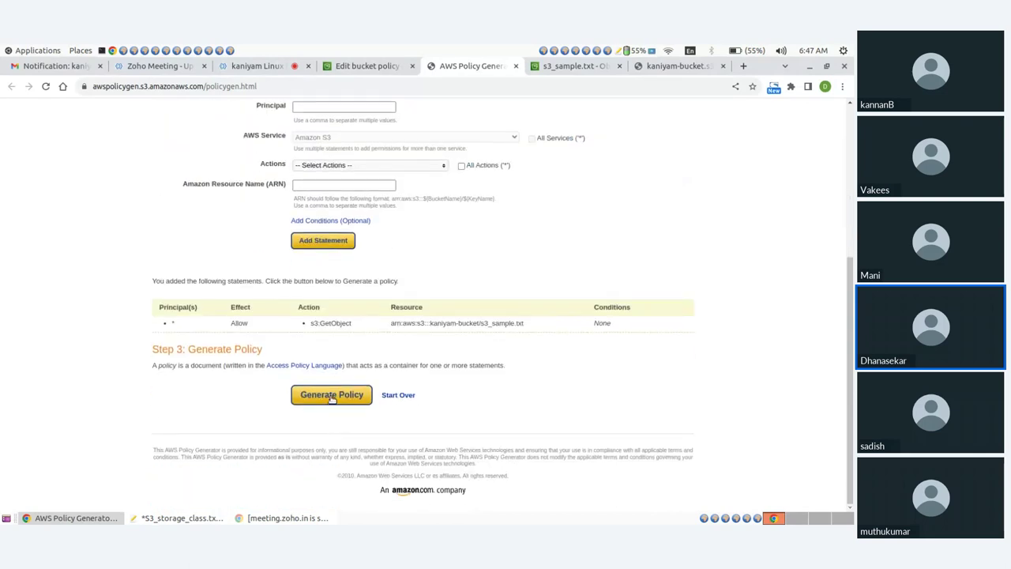
# - Generate the policy from the added statement and copy its complete JSON document
pyautogui.click(331, 395)
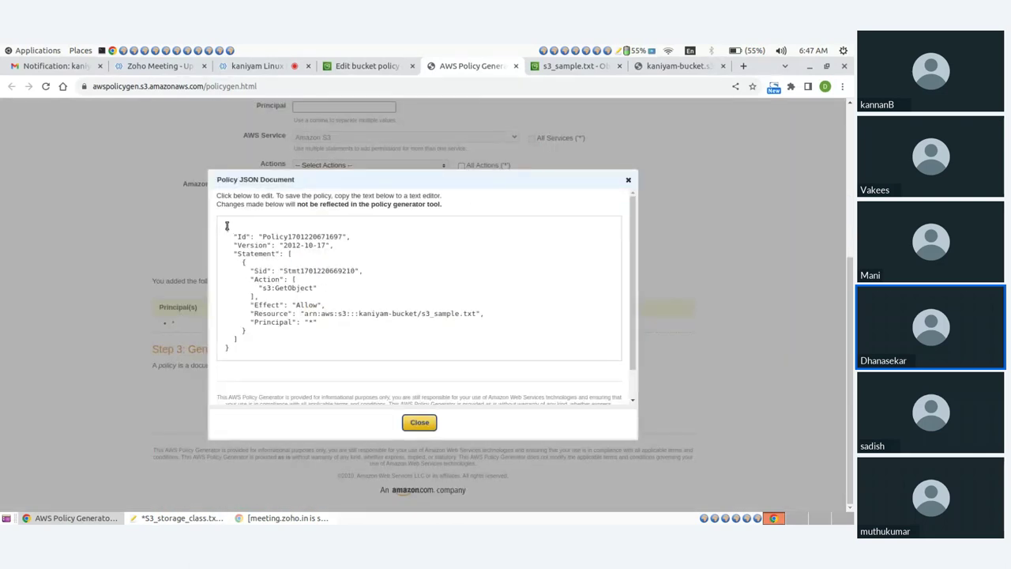
pyautogui.moveTo(227, 226); pyautogui.dragTo(239, 347)
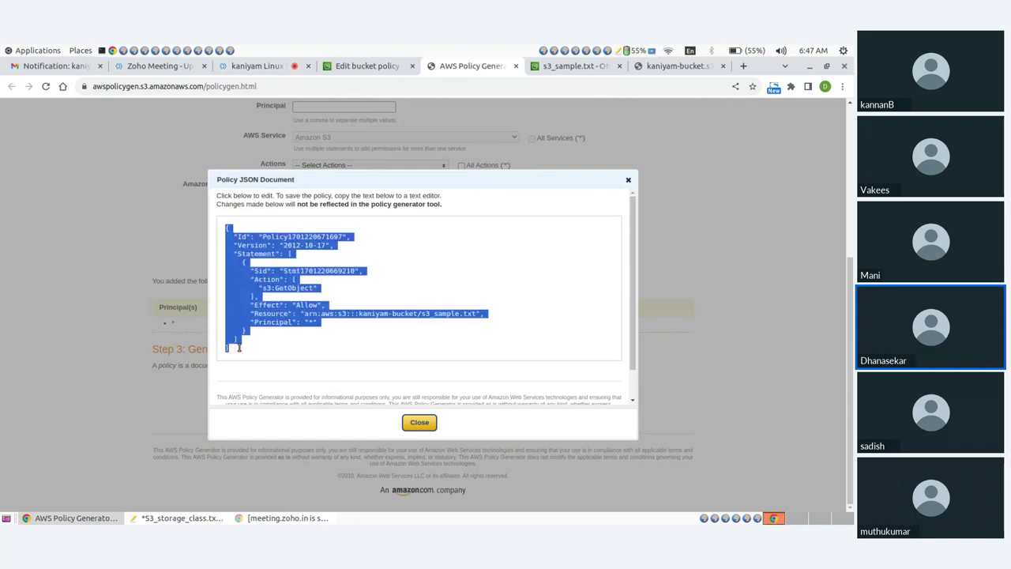
pyautogui.rightClick(251, 289)
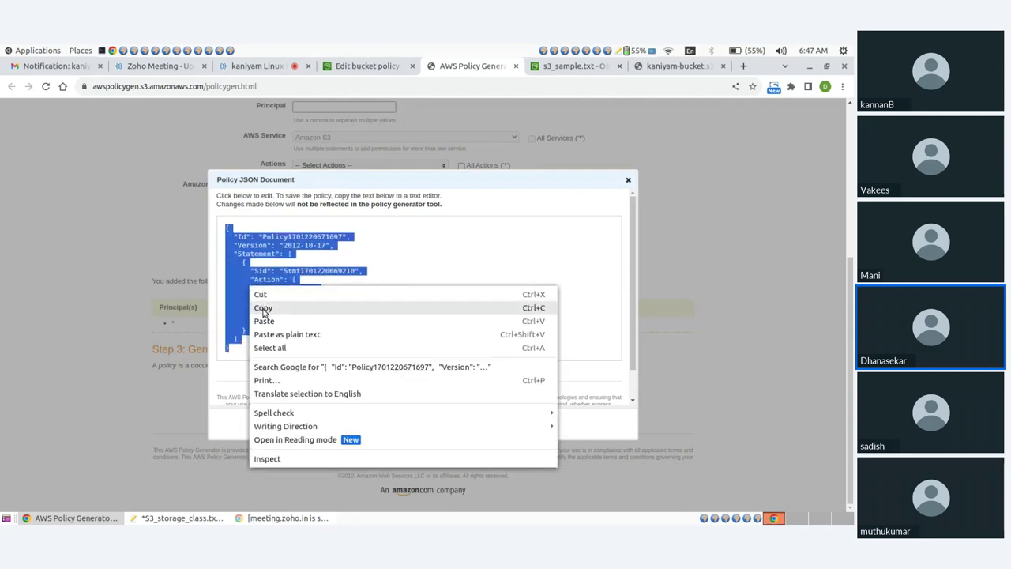
pyautogui.click(263, 310)
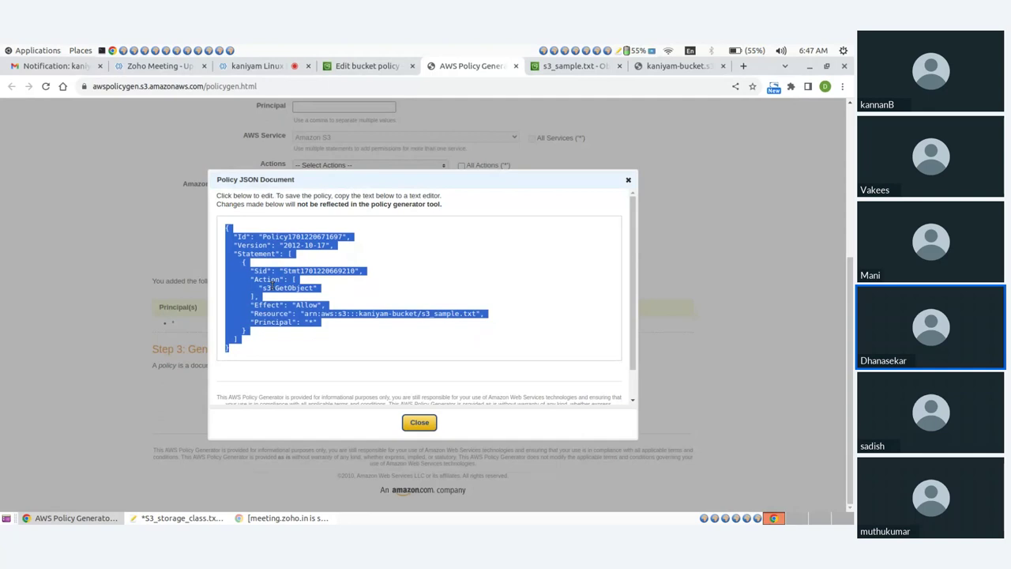
# - Paste the copied JSON into kaniyam-bucket's policy editor and save the changes
pyautogui.click(346, 70)
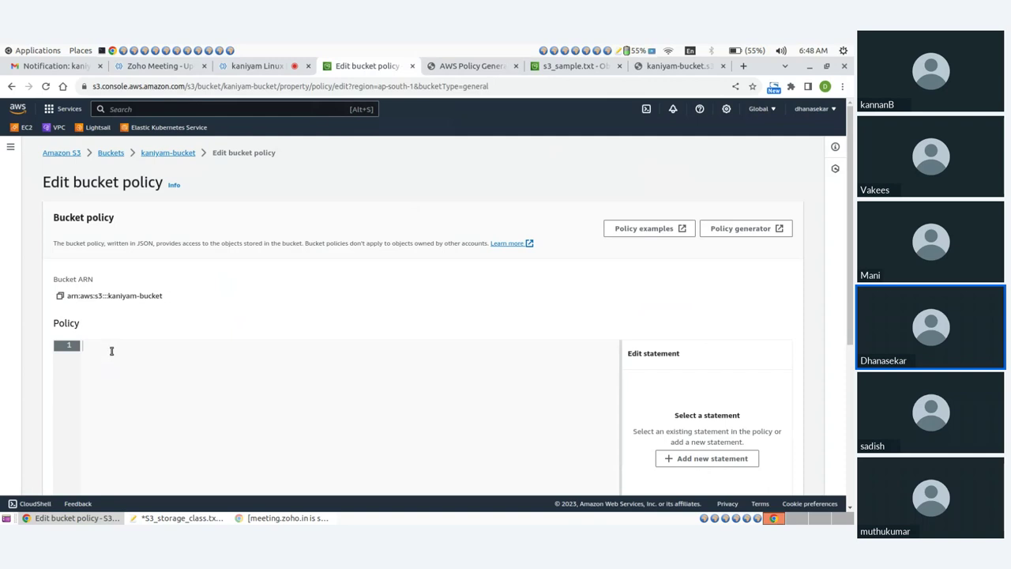
pyautogui.hotkey('ctrl', 'v')
pyautogui.scroll(-3, 237, 363)
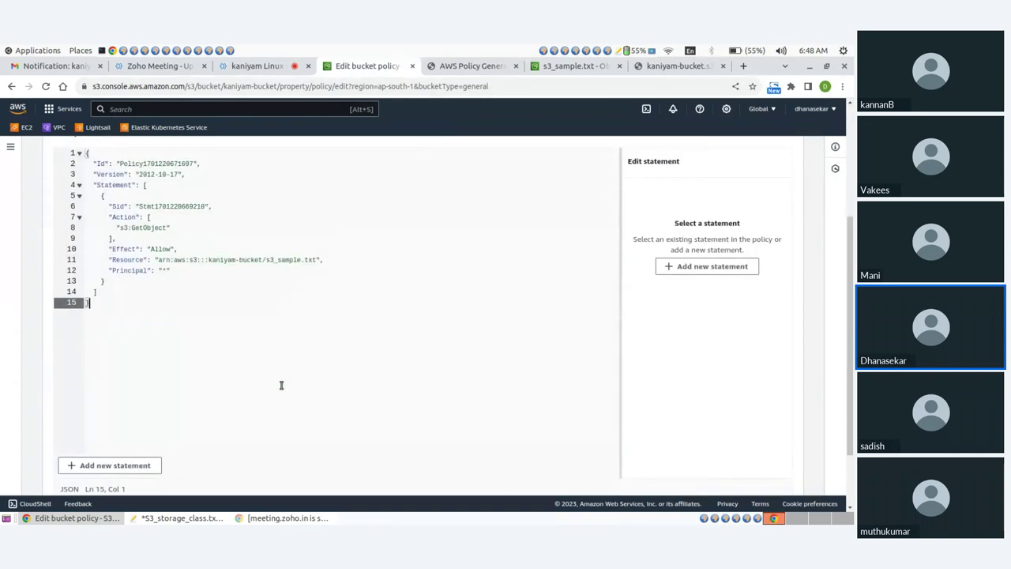
pyautogui.scroll(-2, 282, 385)
pyautogui.click(760, 477)
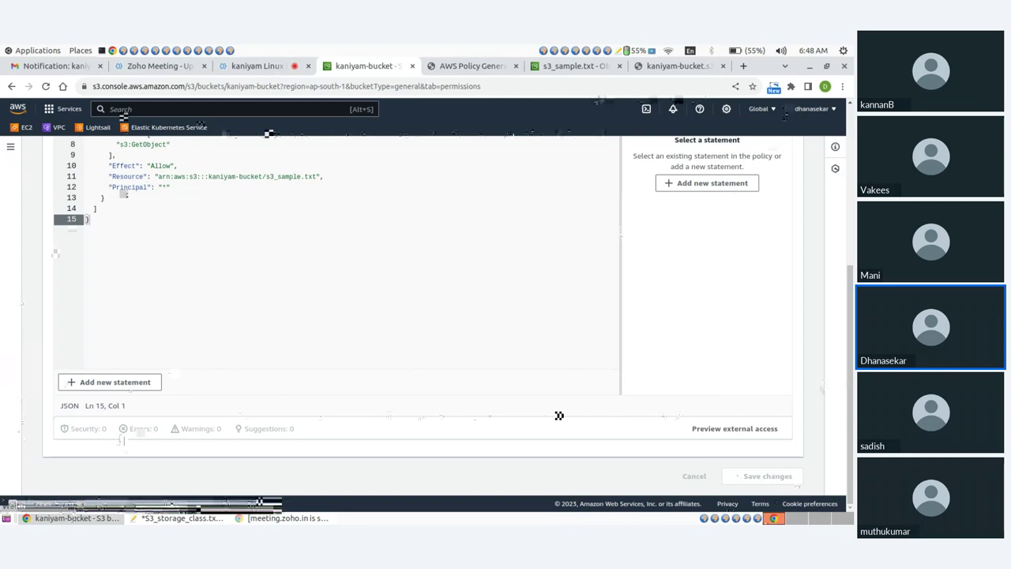
# - Return to the bucket list, open s3_sample.txt inside kaniyam-bucket and copy its object URL
pyautogui.scroll(5, 171, 429)
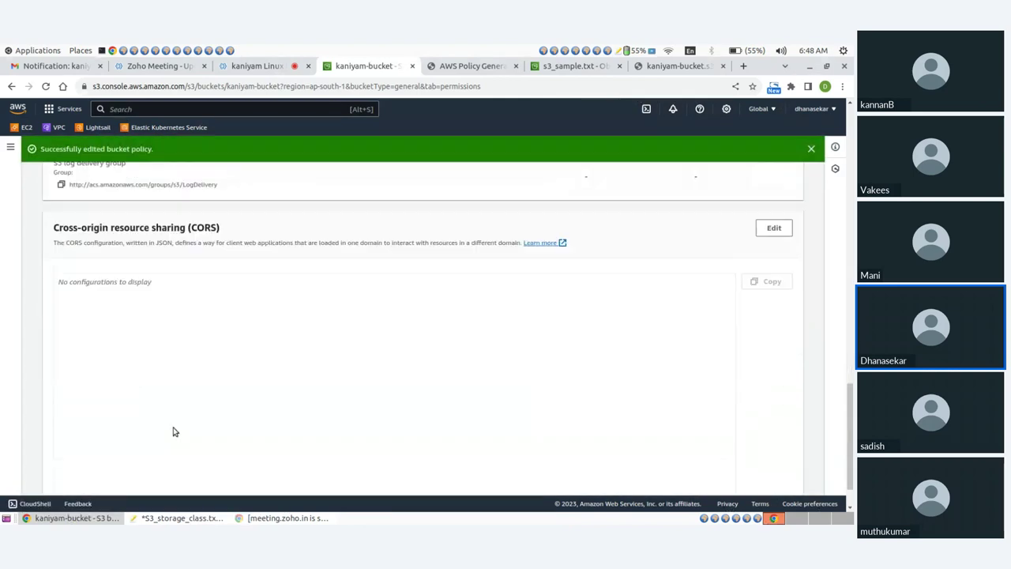
pyautogui.scroll(10, 211, 394)
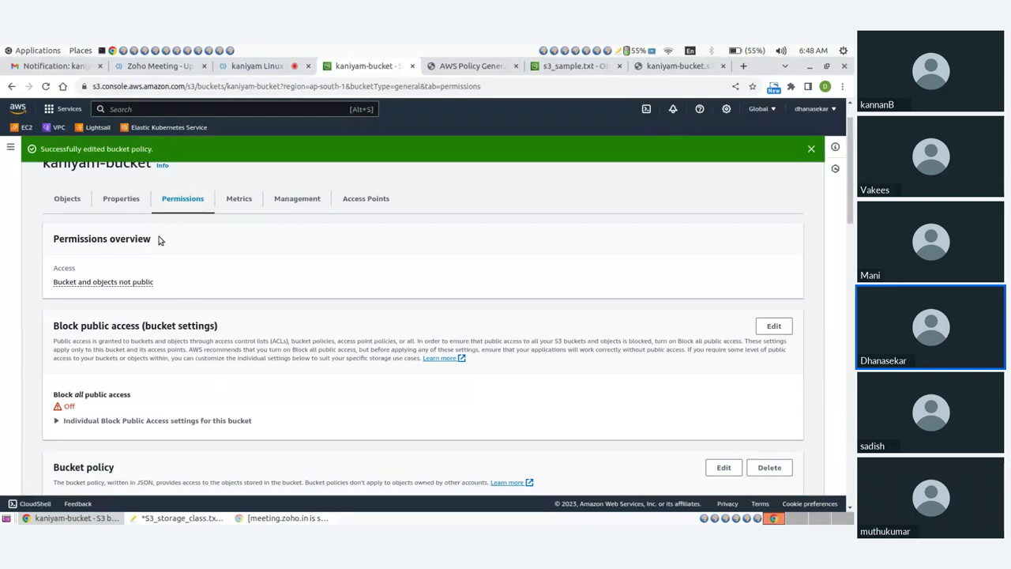
pyautogui.scroll(1, 162, 242)
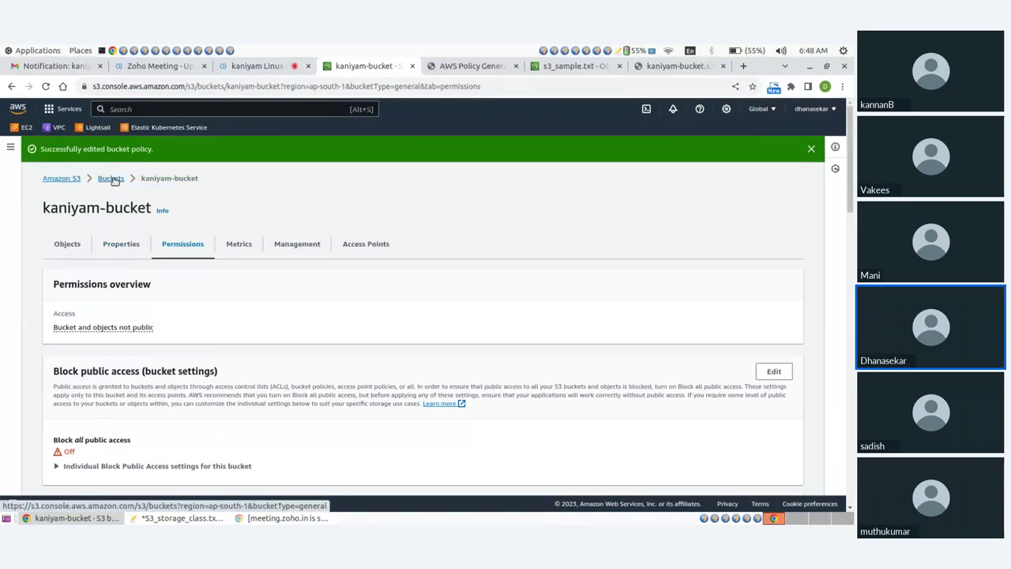
pyautogui.click(112, 179)
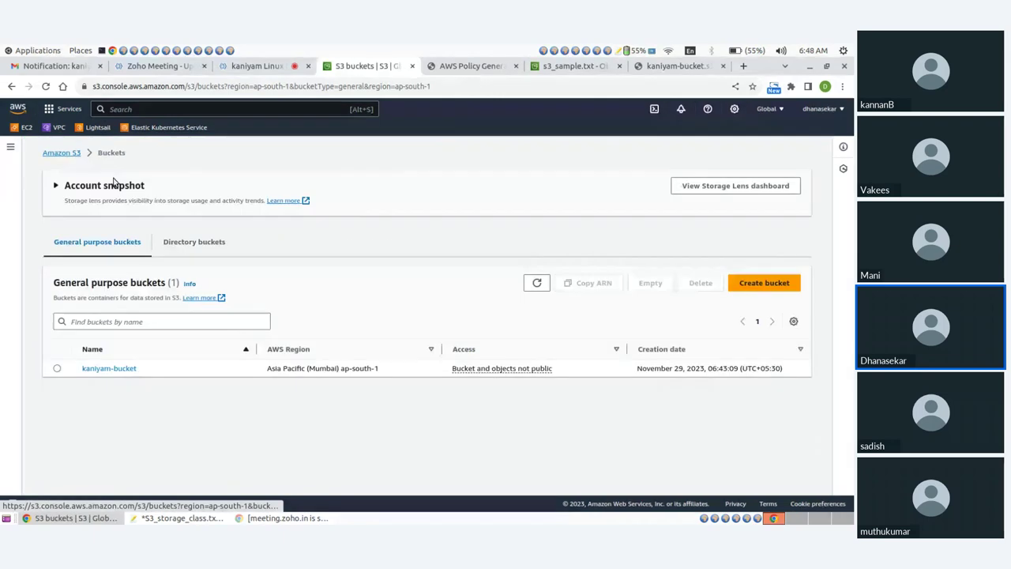
pyautogui.click(100, 369)
pyautogui.click(111, 383)
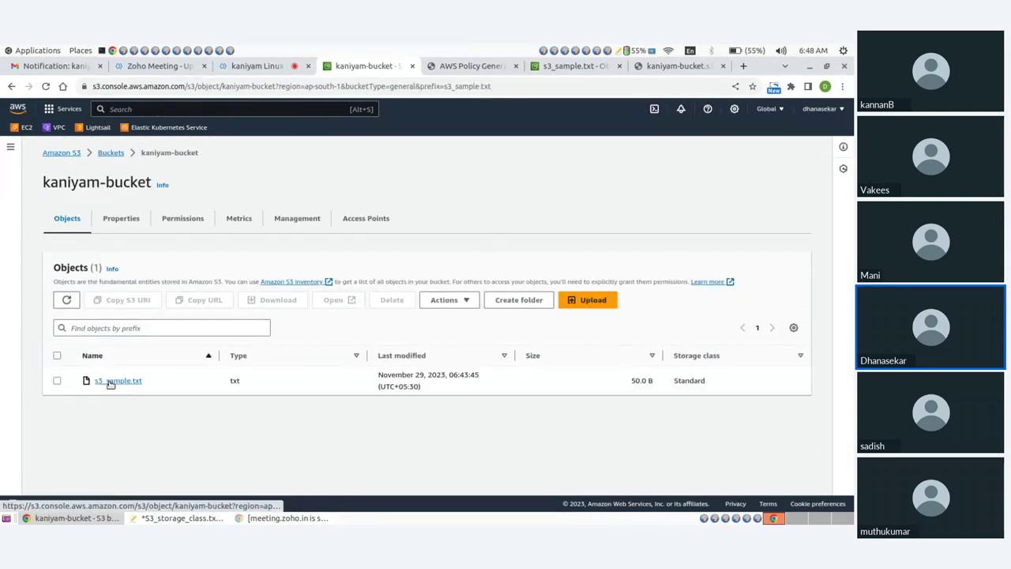
pyautogui.scroll(-3, 426, 300)
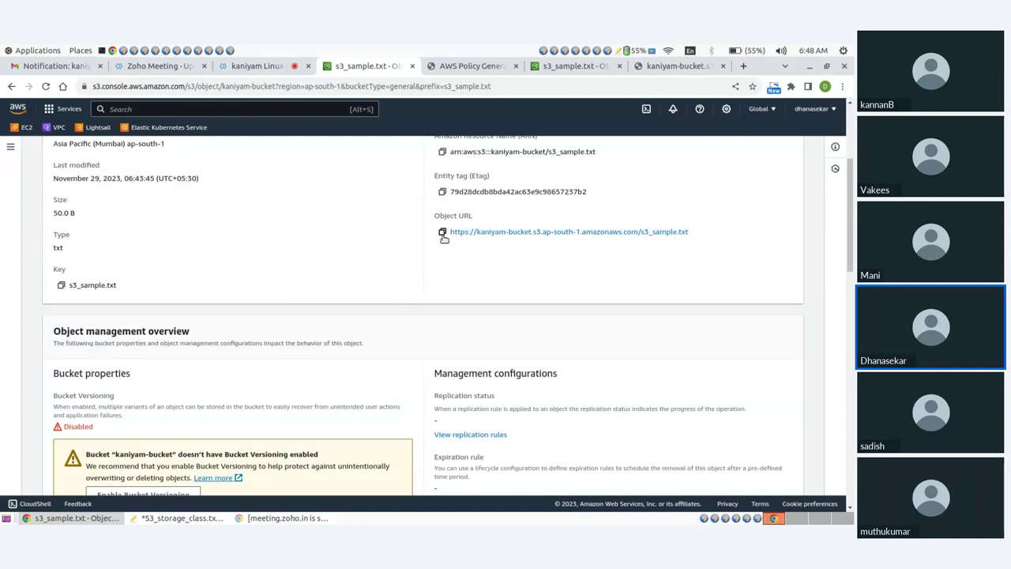
pyautogui.click(443, 233)
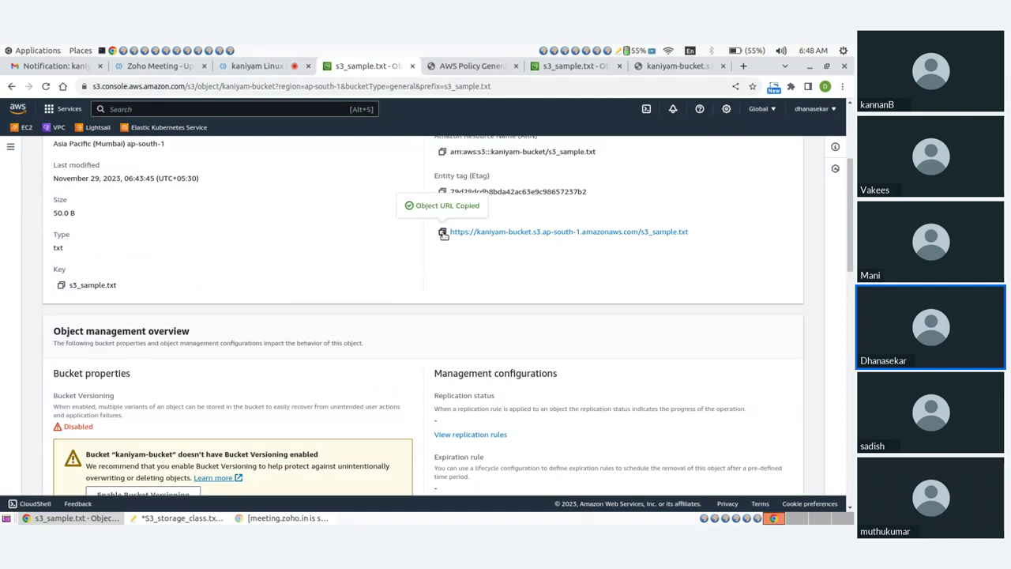
# - Reload the already opened object URL page of s3_sample.txt to check public access to the file
pyautogui.click(743, 66)
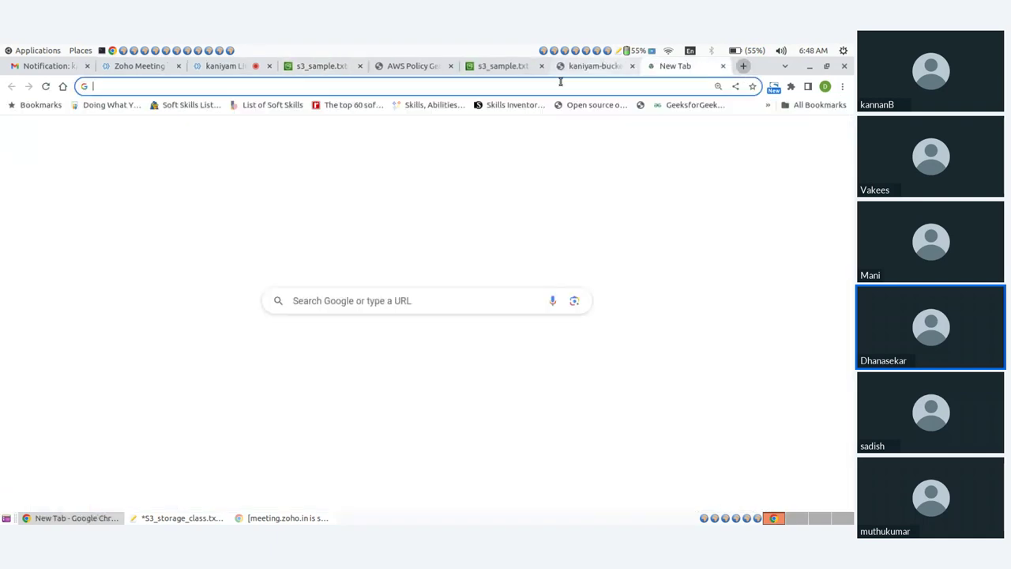
pyautogui.click(599, 68)
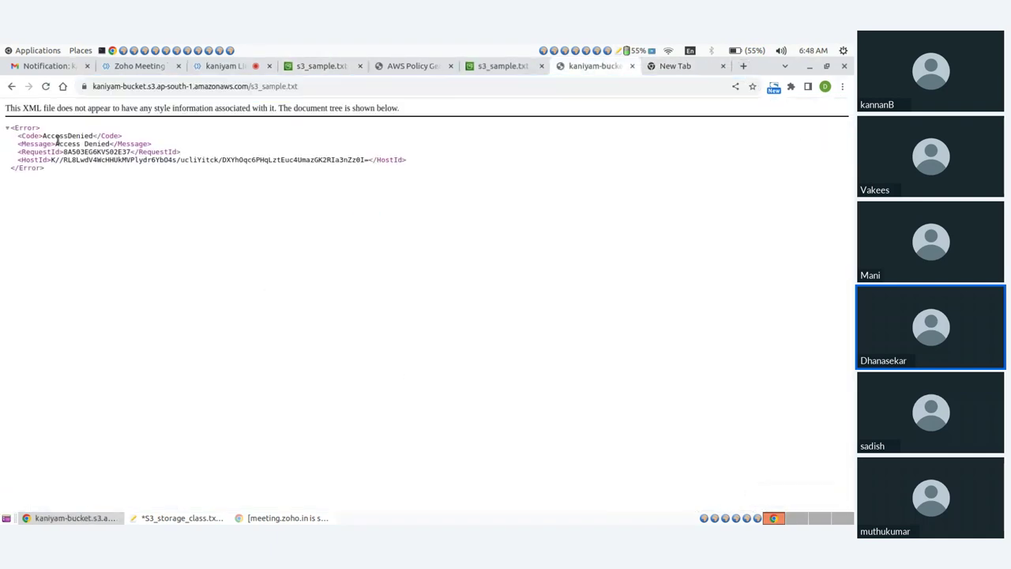
pyautogui.click(45, 87)
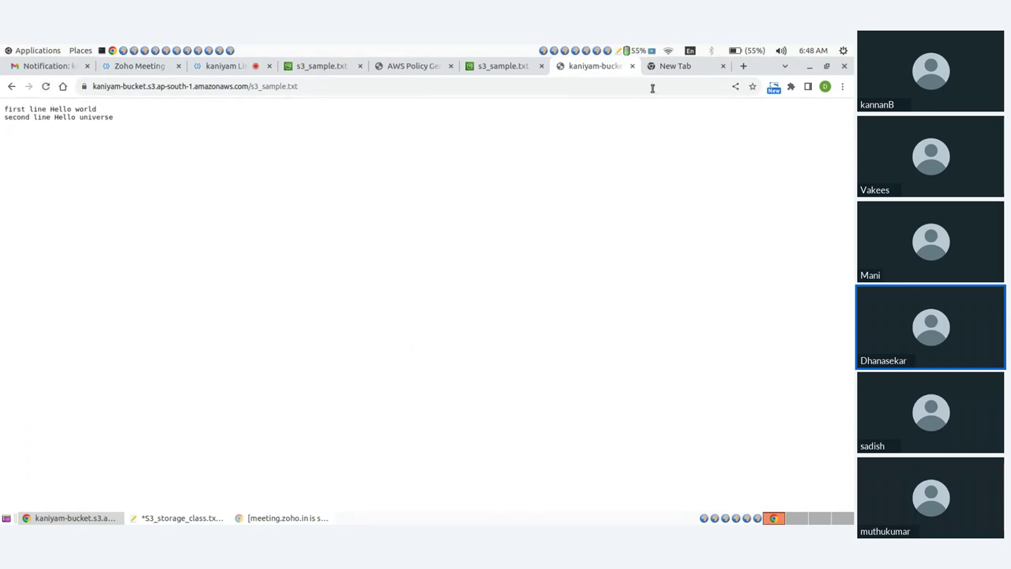
# - Send the copied object URL of s3_sample.txt in the Zoho Meeting chat and close the empty browser page
pyautogui.click(227, 69)
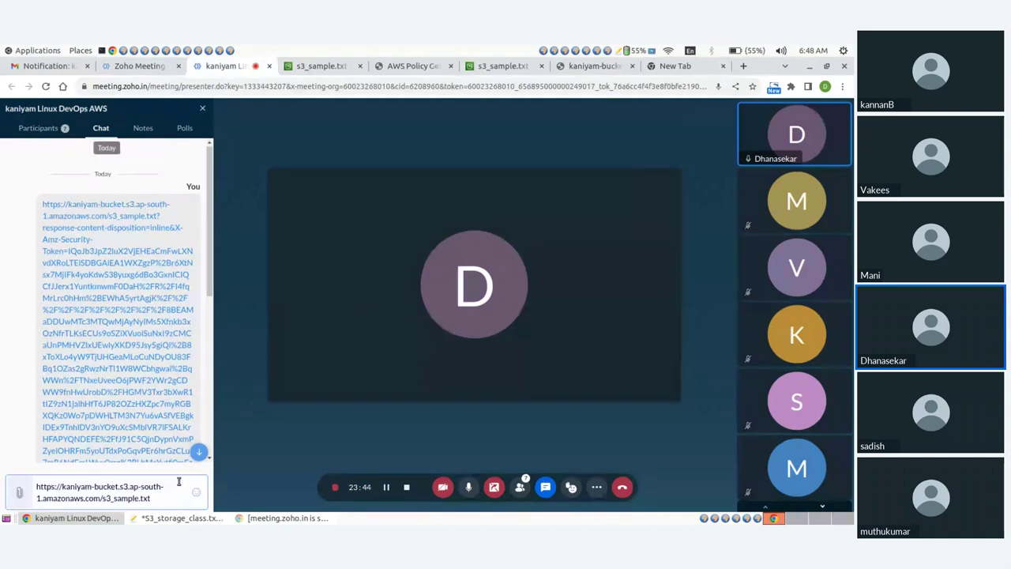
pyautogui.press('Return')
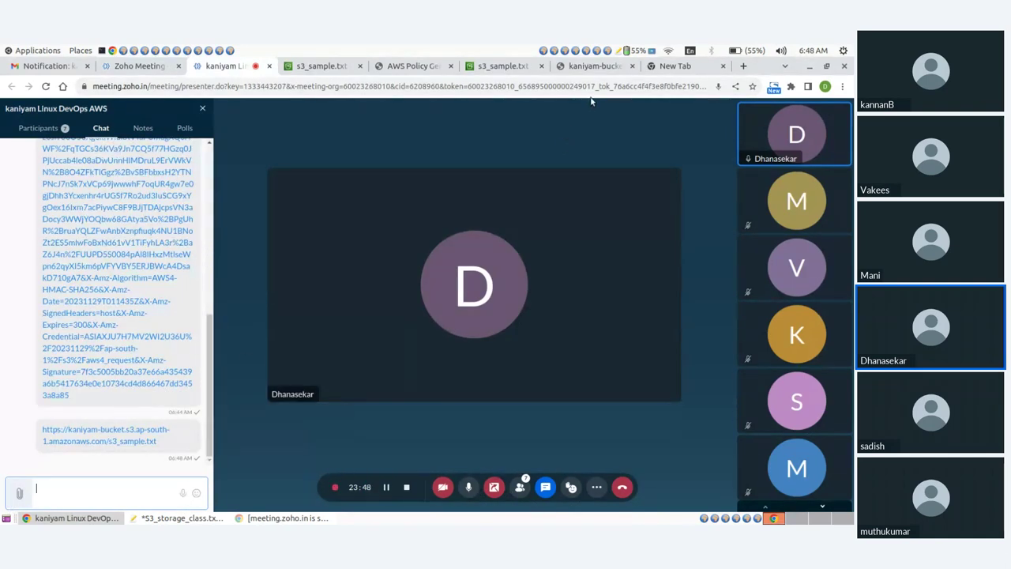
pyautogui.click(676, 67)
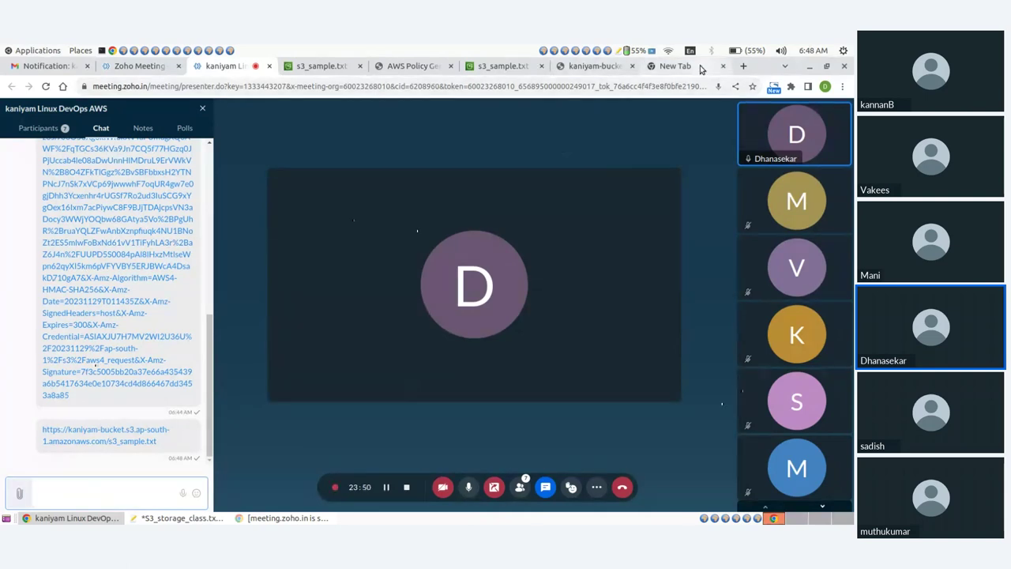
pyautogui.click(723, 66)
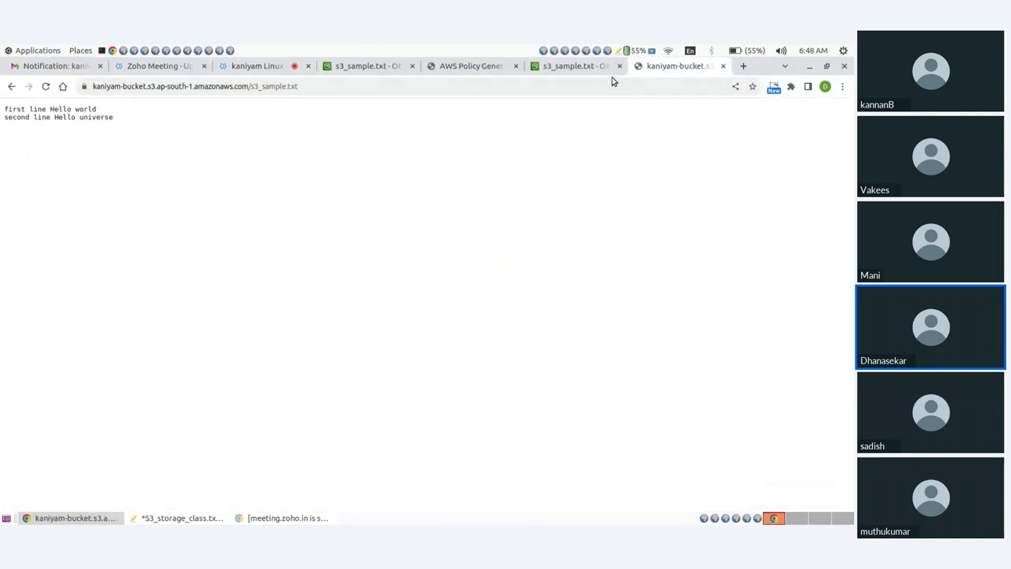
# - Go back to the Zoho Meeting page and close its chat pane
pyautogui.click(589, 68)
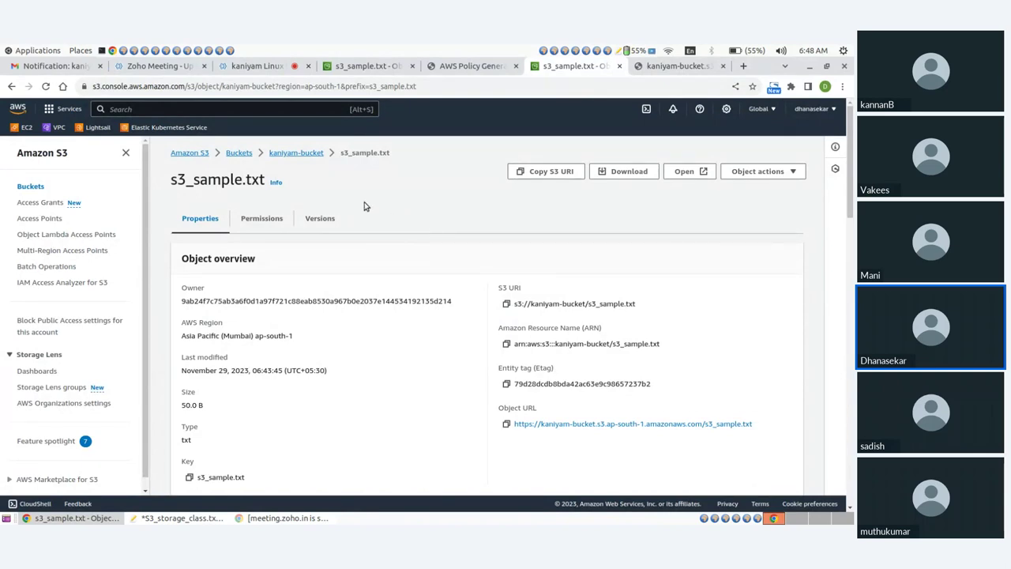
pyautogui.click(314, 67)
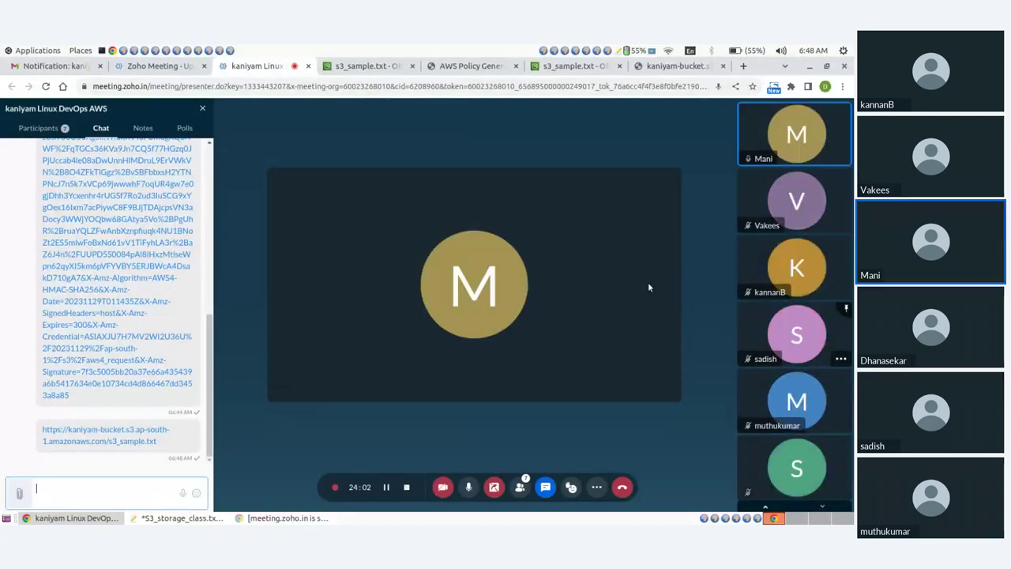
pyautogui.click(202, 108)
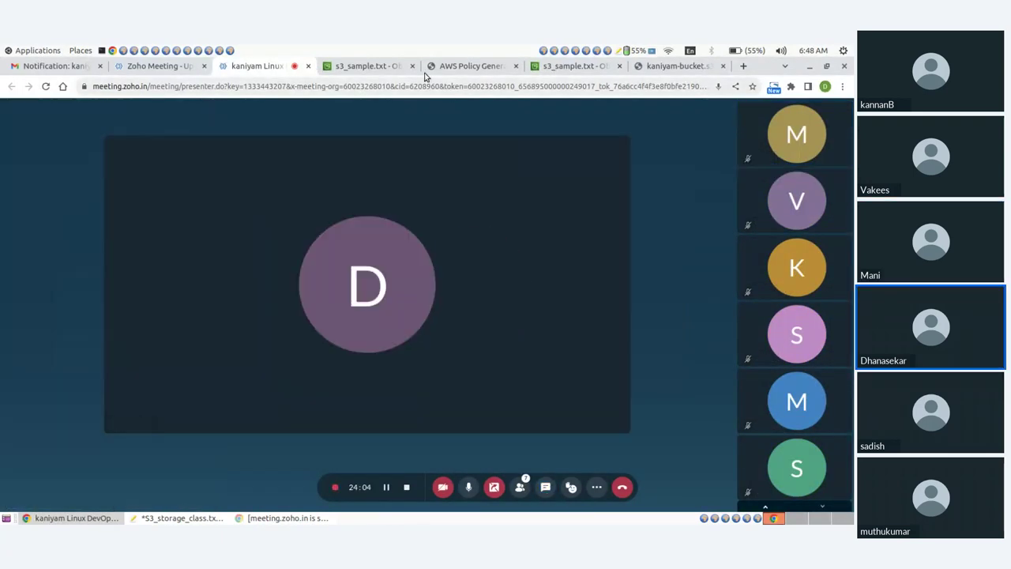
# - Review the properties of s3_sample.txt in the S3 console, including its storage class section
pyautogui.click(365, 66)
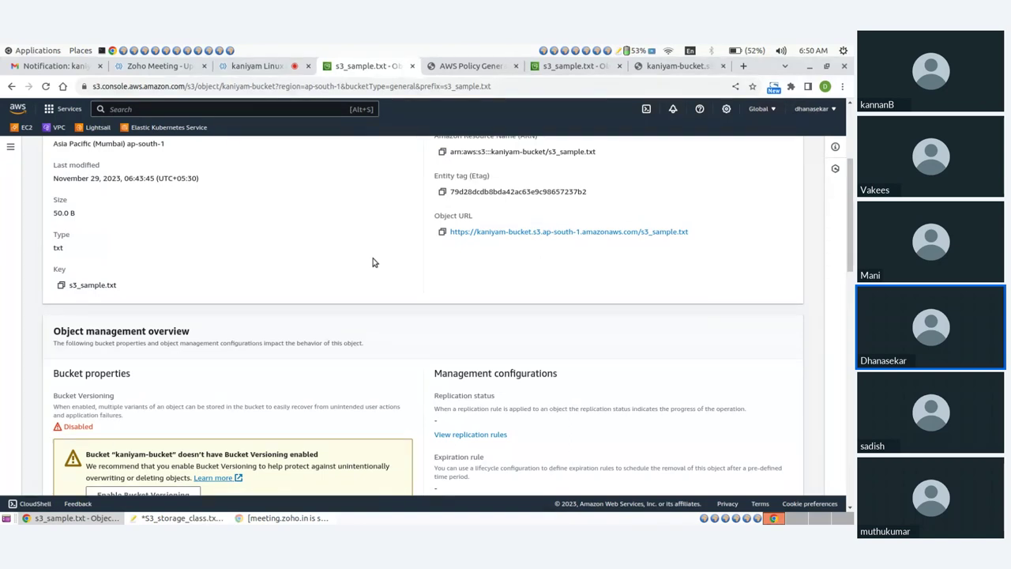
pyautogui.scroll(-5, 376, 262)
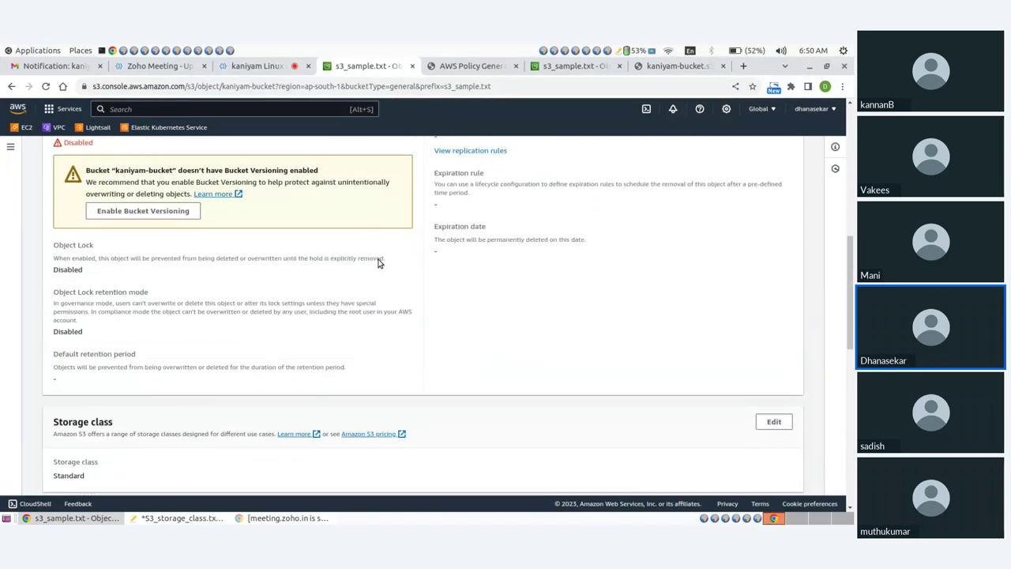
pyautogui.scroll(10, 378, 263)
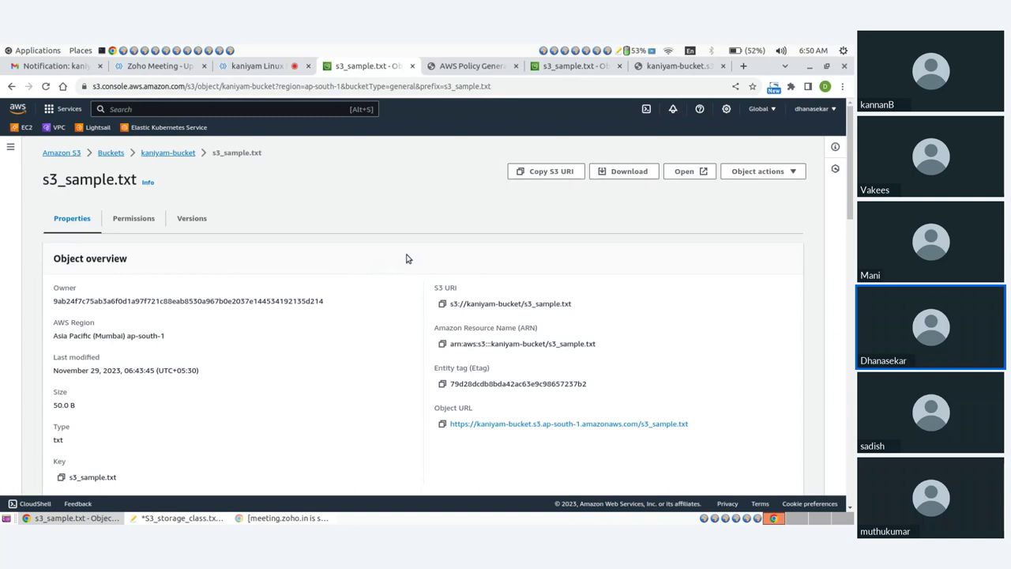
# - Close the page showing the file's contents and search the web for "storage classes in aws"
pyautogui.click(656, 66)
pyautogui.click(723, 66)
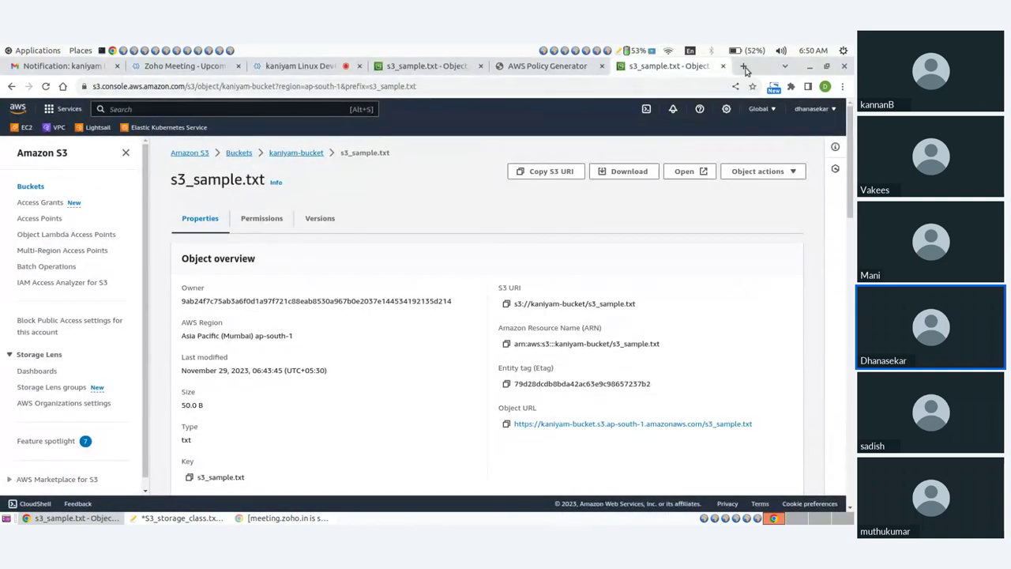
pyautogui.hotkey('ctrl', 't')
pyautogui.write('st')
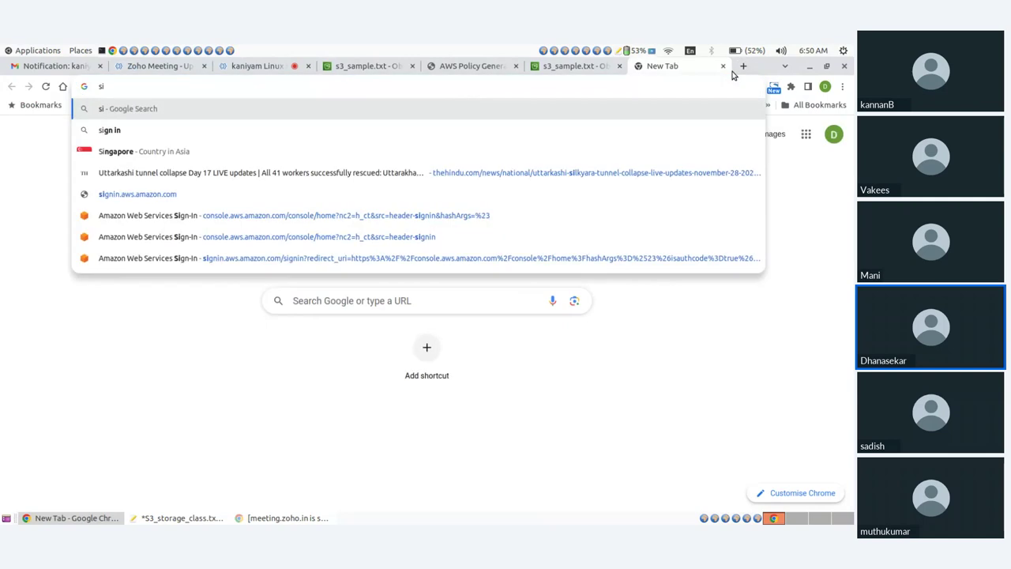
pyautogui.write('ora')
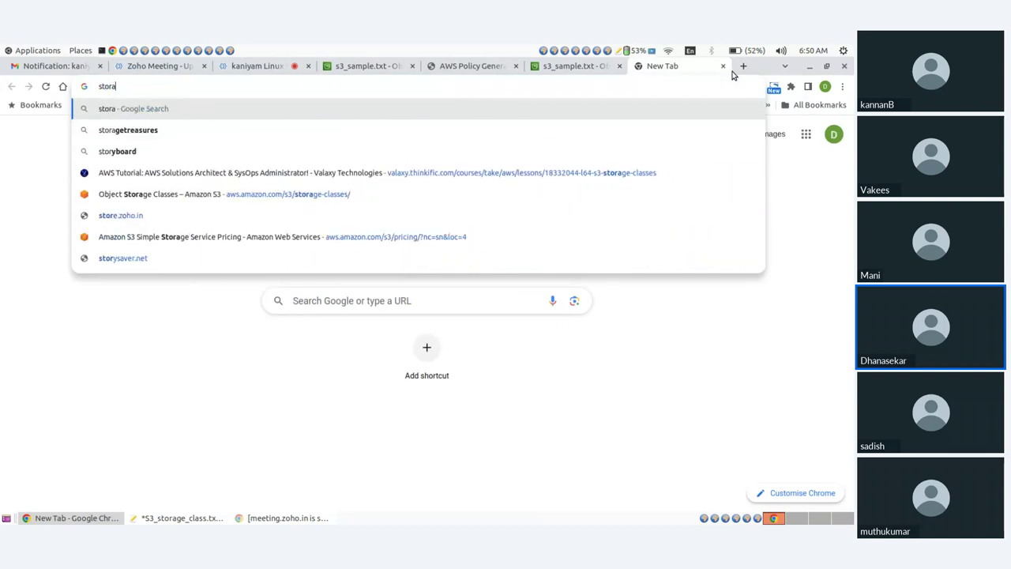
pyautogui.write('ge classe')
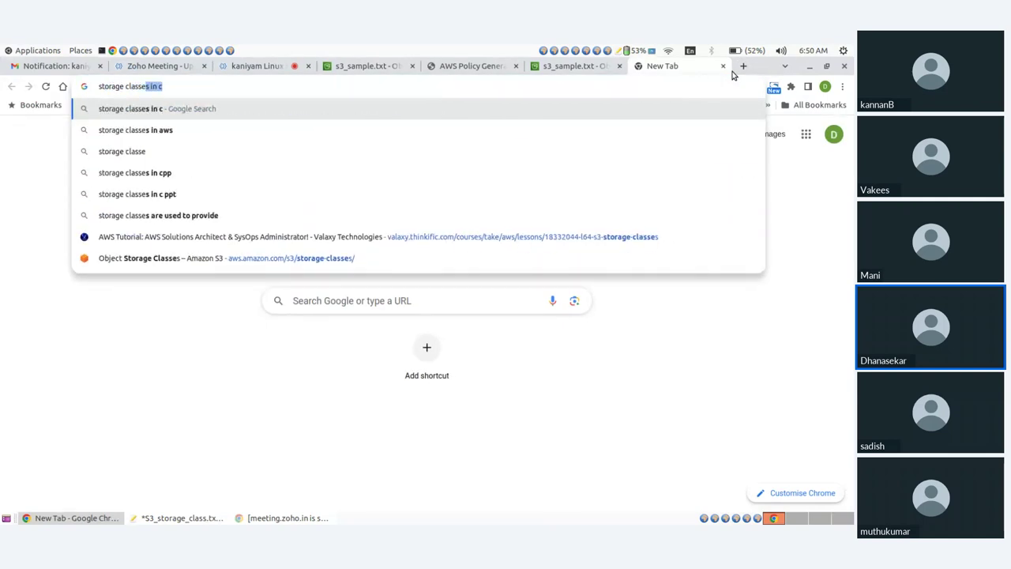
pyautogui.write('s in aws')
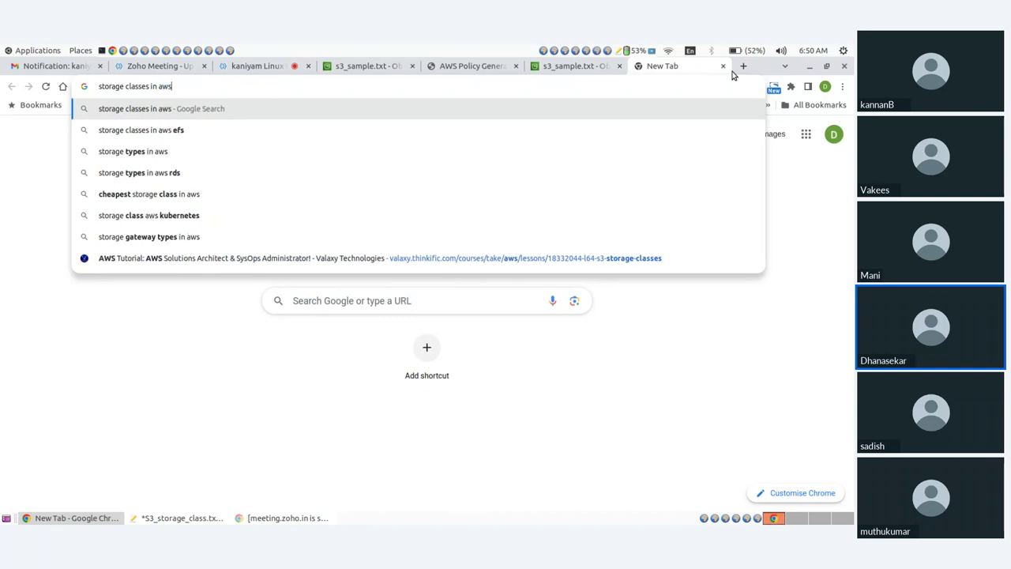
pyautogui.press('Return')
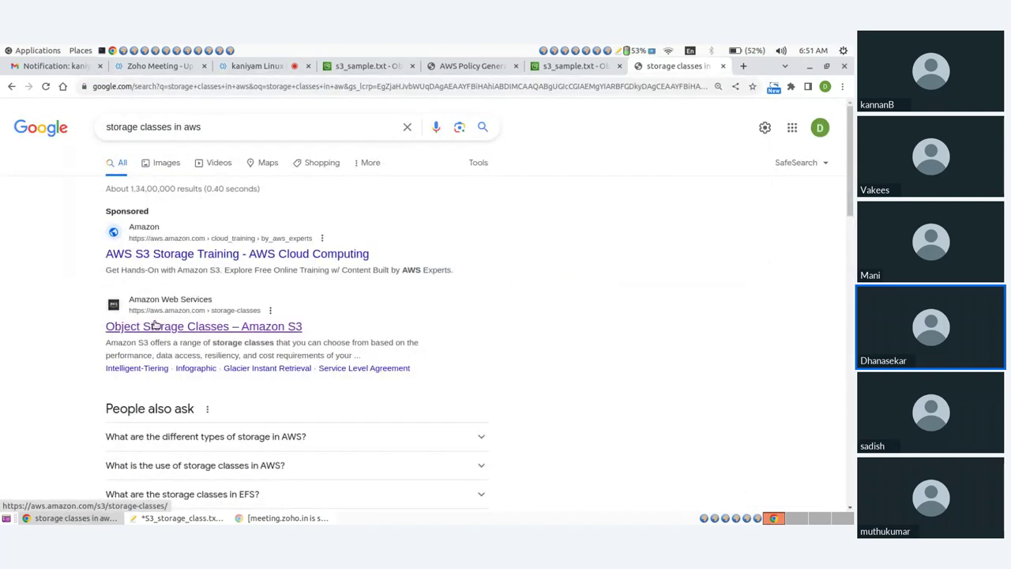
# - Open the Object Storage Classes – Amazon S3 result and examine its list of storage classes
pyautogui.click(167, 331)
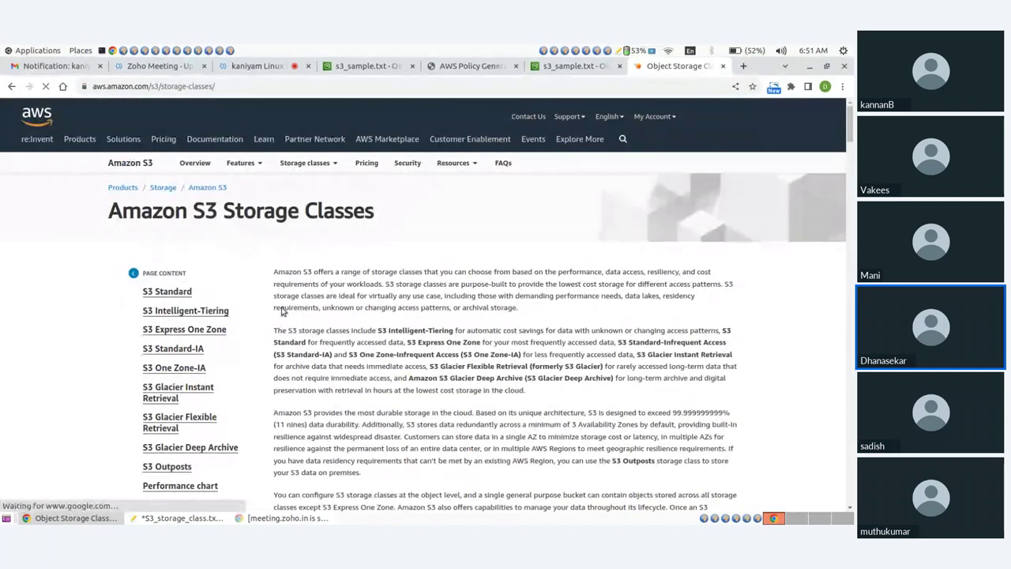
pyautogui.scroll(-1, 320, 305)
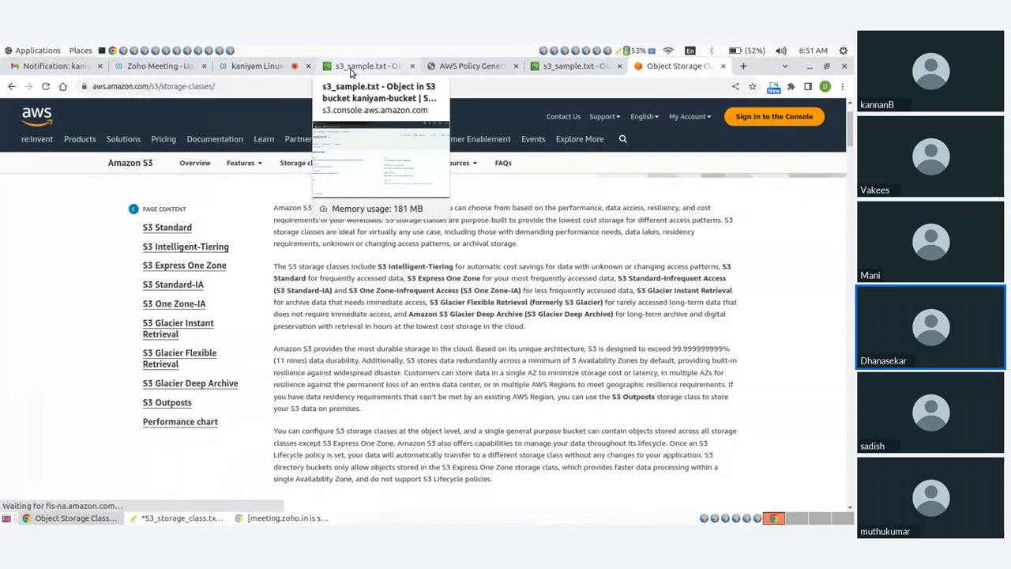
pyautogui.moveTo(141, 233); pyautogui.dragTo(203, 232)
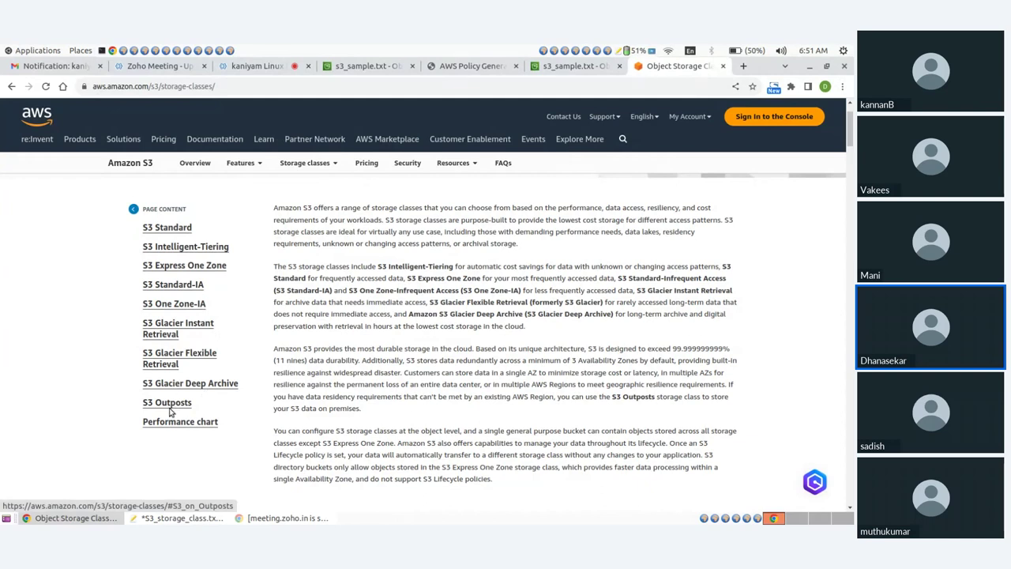
# - Switch to the text editor with S3_storage_class.txt and read the S3 Standard and S3 Intelligent-Tiering notes
pyautogui.click(198, 518)
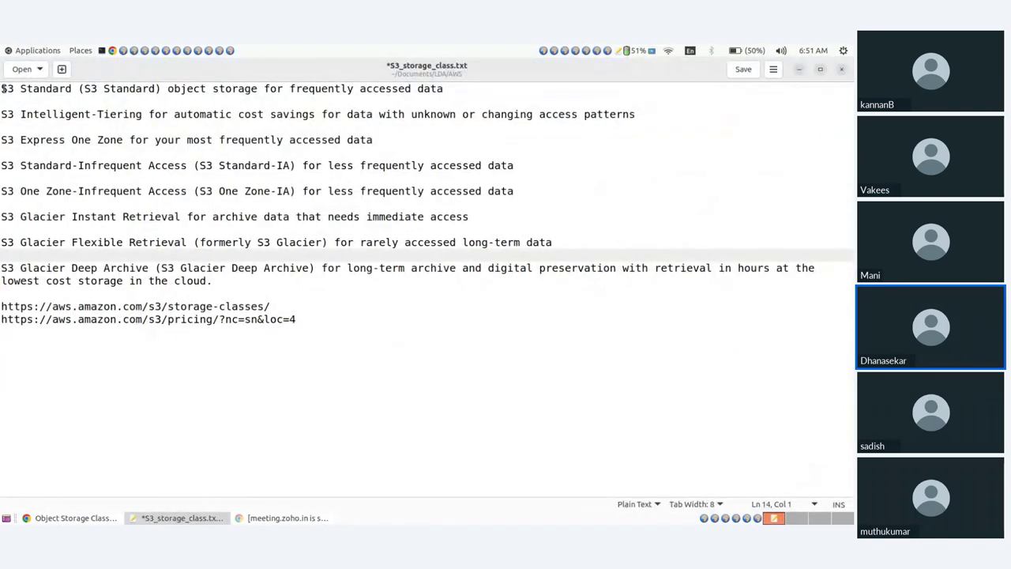
pyautogui.tripleClick(455, 94)
pyautogui.click(453, 114)
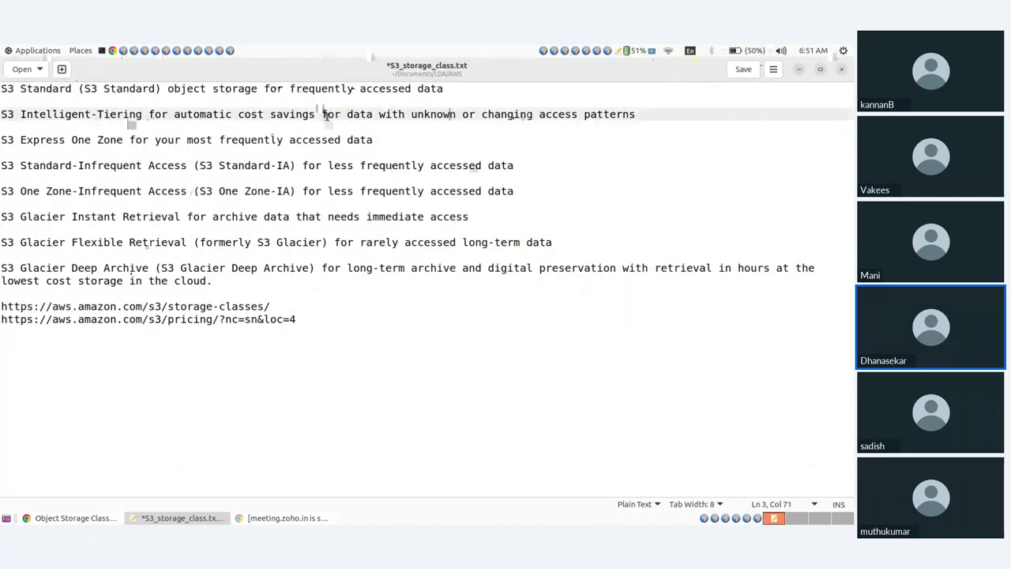
# - Check the storage class of s3_sample.txt in kaniyam-bucket's object list, and return to the S3_storage_class.txt notes
pyautogui.hotkey('alt', 'Tab')
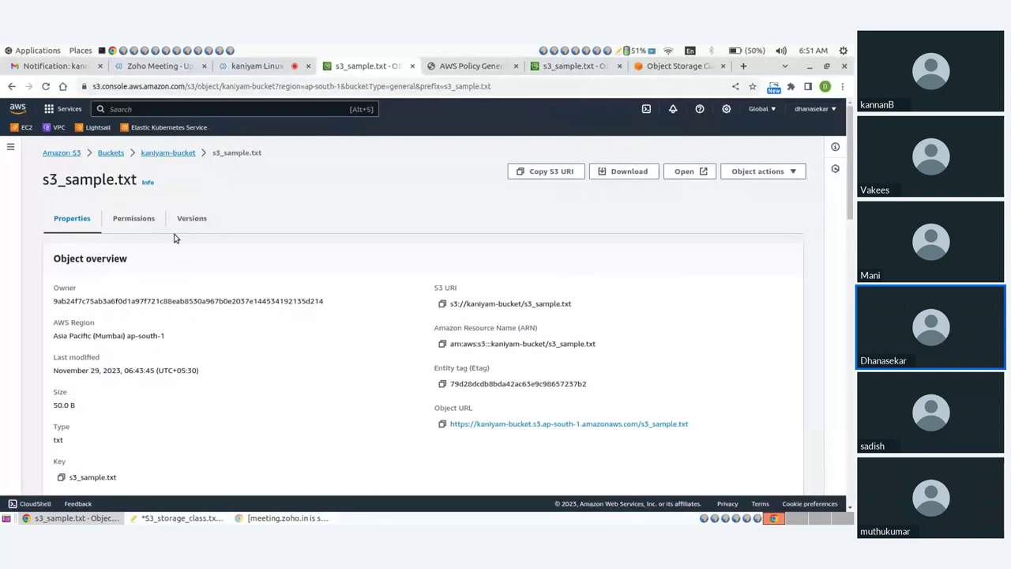
pyautogui.click(157, 155)
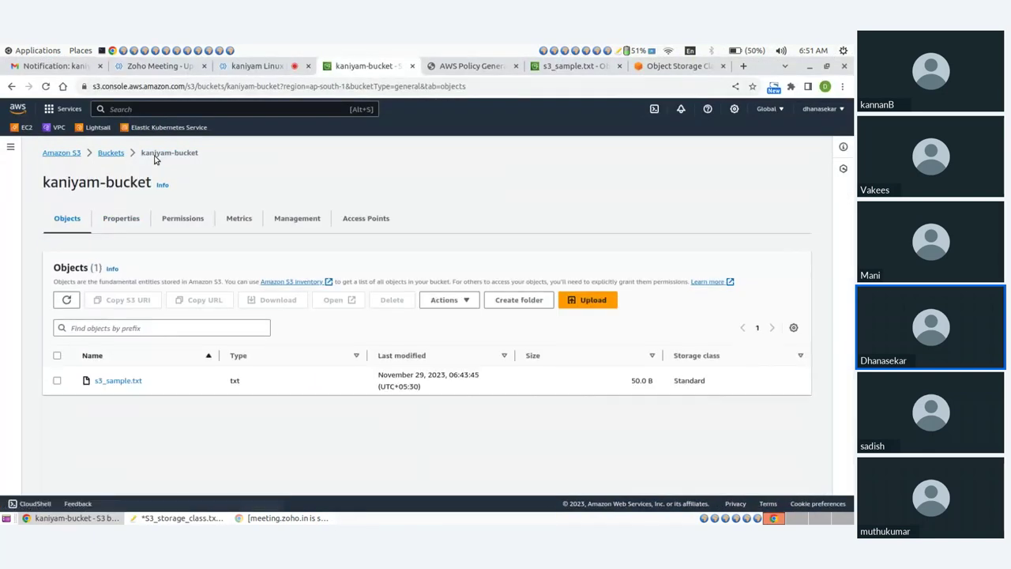
pyautogui.moveTo(676, 382); pyautogui.dragTo(716, 386)
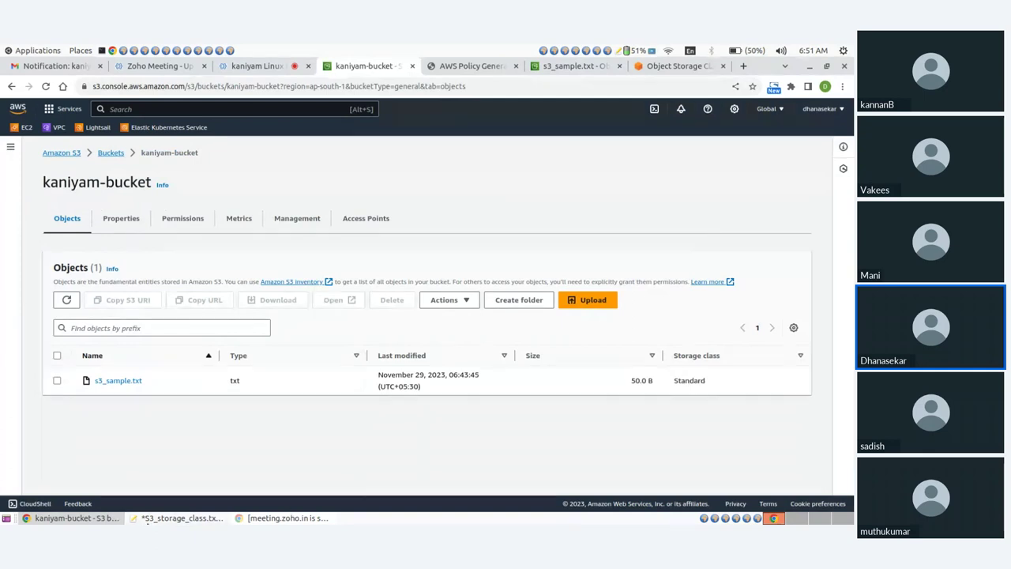
pyautogui.click(182, 518)
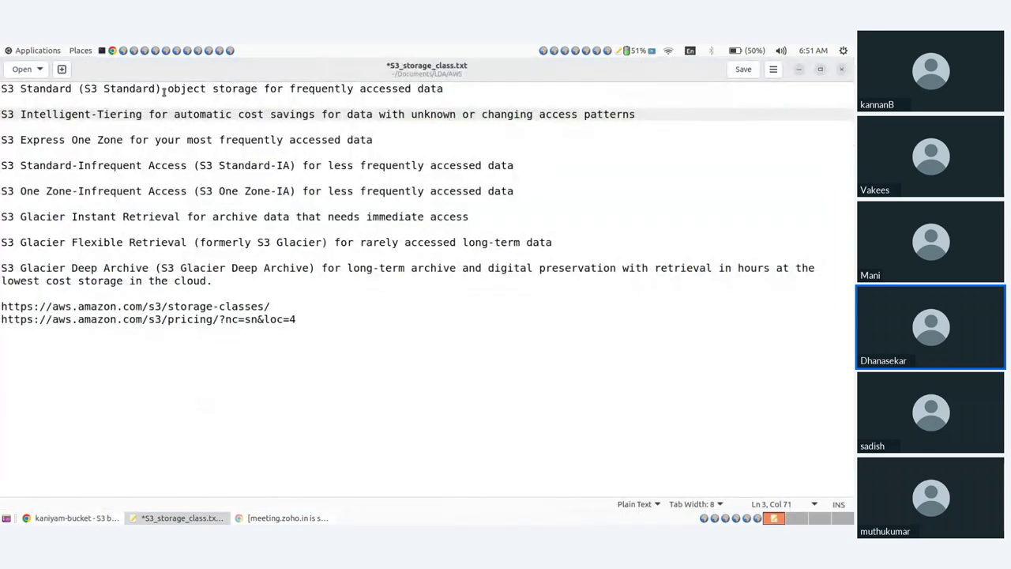
# - Read the S3 Standard, S3 Intelligent-Tiering and S3 Express One Zone descriptions in the S3_storage_class.txt notes
pyautogui.moveTo(167, 89); pyautogui.dragTo(530, 87)
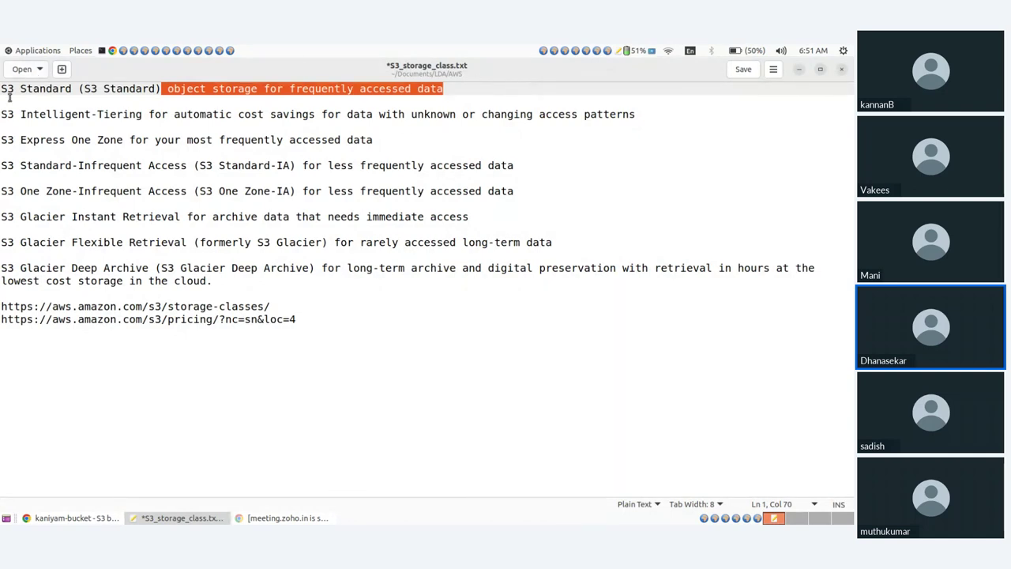
pyautogui.moveTo(1, 88); pyautogui.dragTo(98, 89)
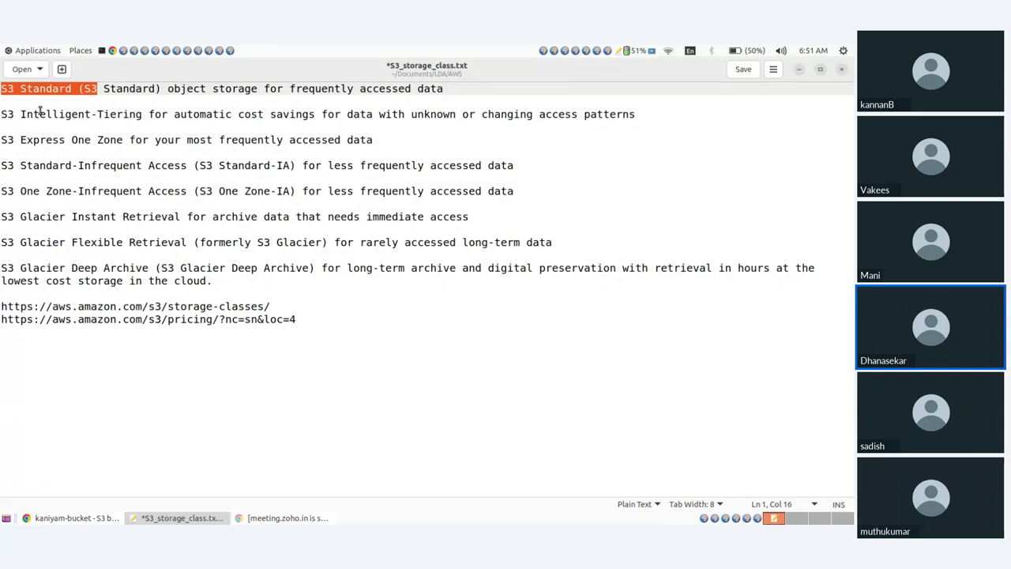
pyautogui.moveTo(2, 114); pyautogui.dragTo(329, 115)
pyautogui.moveTo(487, 114); pyautogui.dragTo(622, 116)
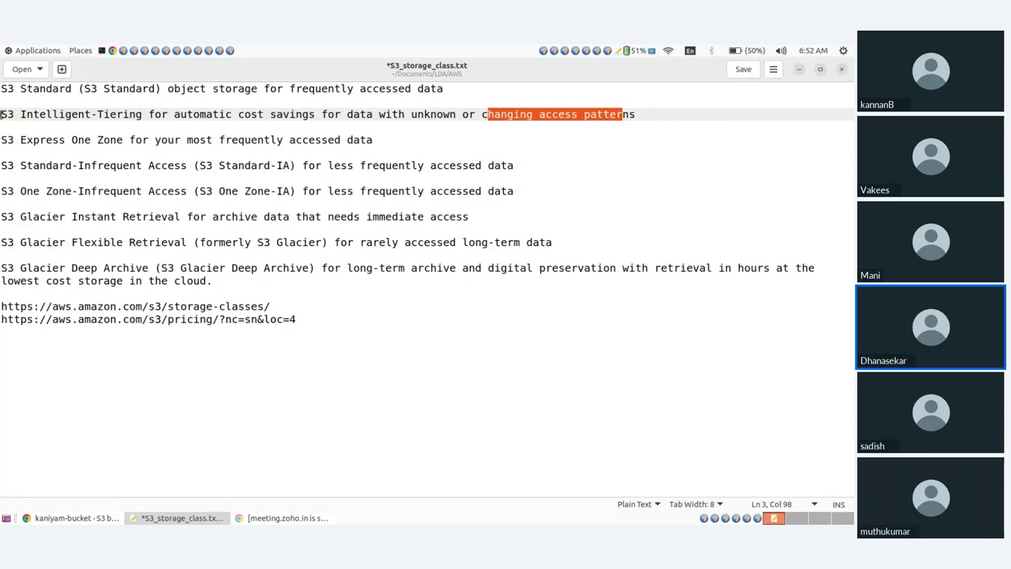
pyautogui.moveTo(6, 114); pyautogui.dragTo(149, 116)
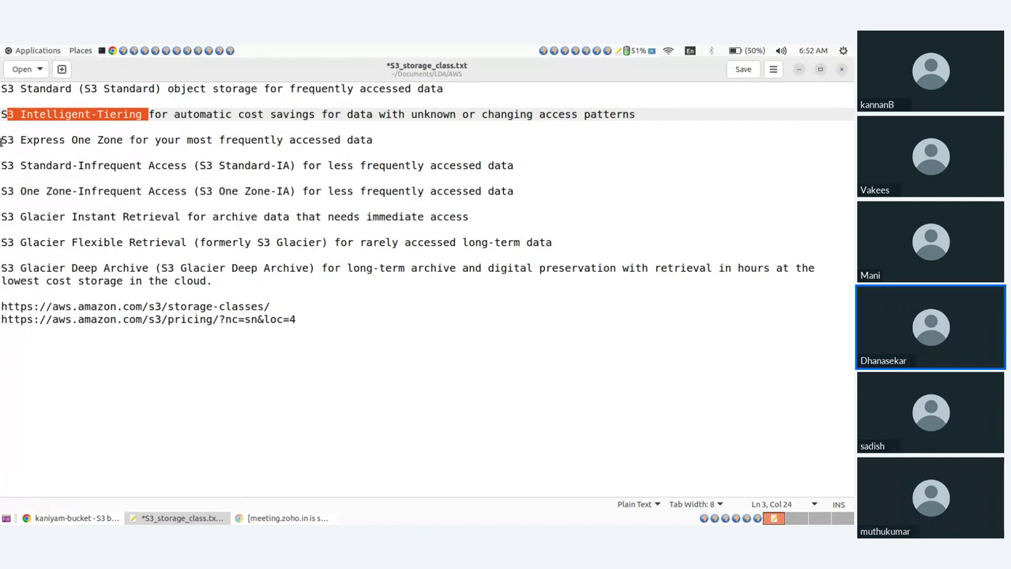
pyautogui.moveTo(2, 140); pyautogui.dragTo(379, 139)
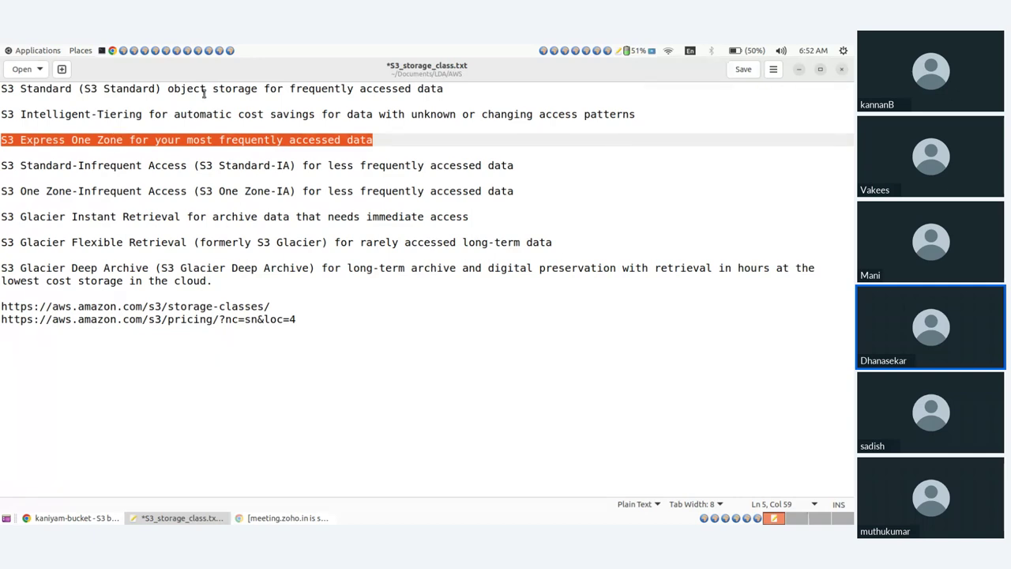
pyautogui.moveTo(191, 139); pyautogui.dragTo(278, 139)
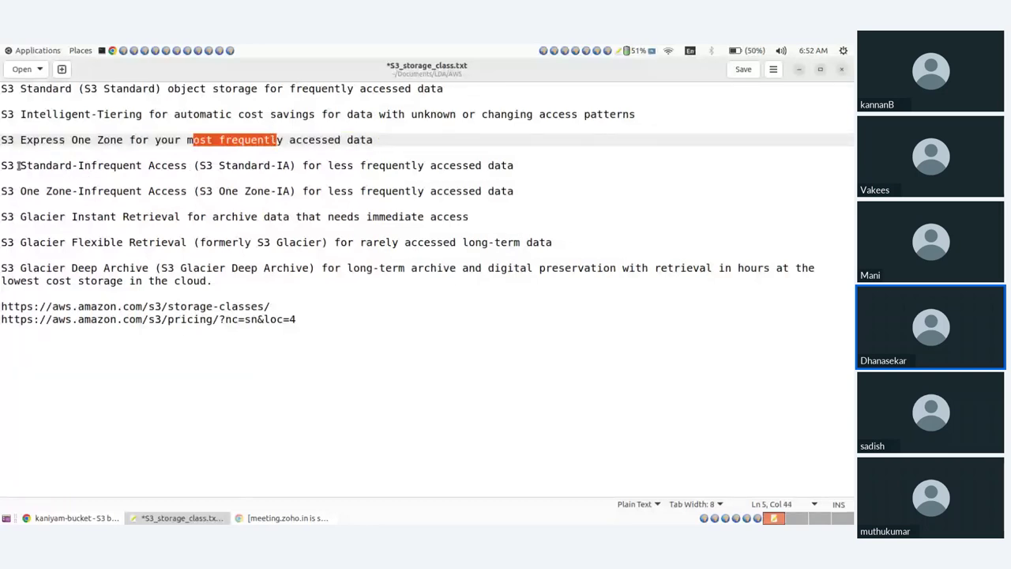
# - Read the S3 Standard-Infrequent Access and S3 One Zone-Infrequent Access descriptions in the notes
pyautogui.moveTo(2, 165); pyautogui.dragTo(191, 167)
pyautogui.click(190, 166)
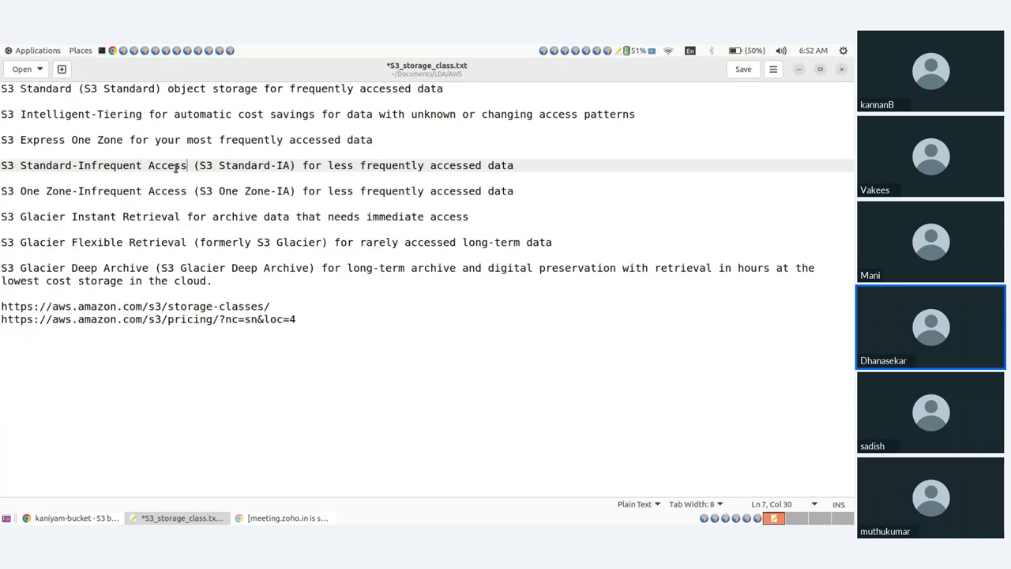
pyautogui.moveTo(3, 166); pyautogui.dragTo(518, 165)
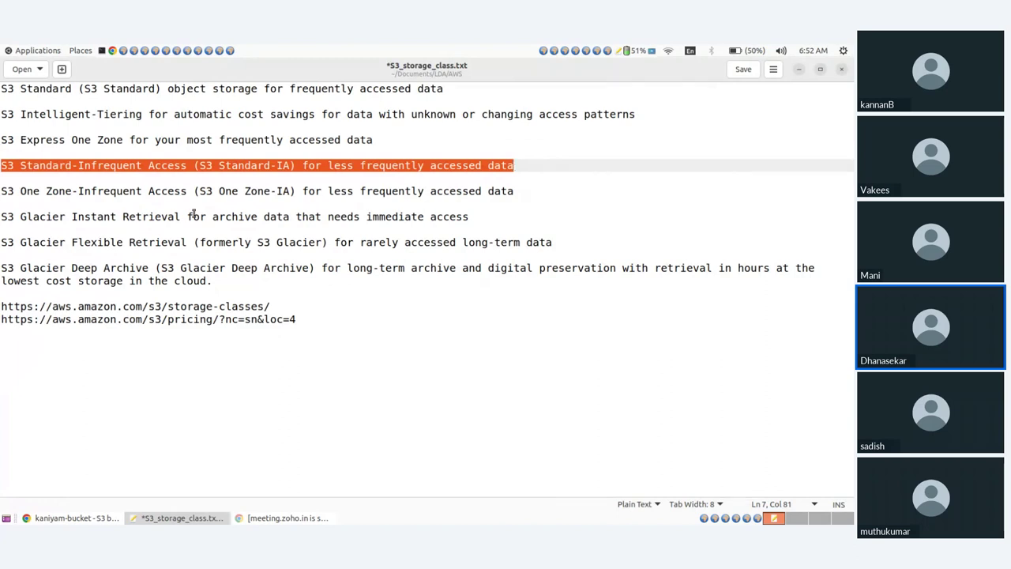
pyautogui.moveTo(2, 191); pyautogui.dragTo(521, 192)
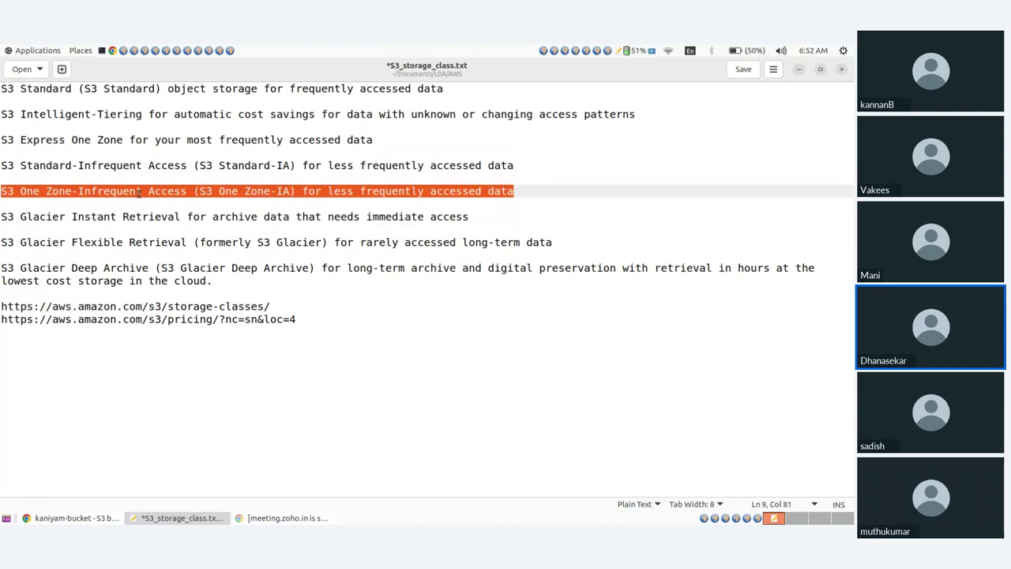
pyautogui.click(6, 191)
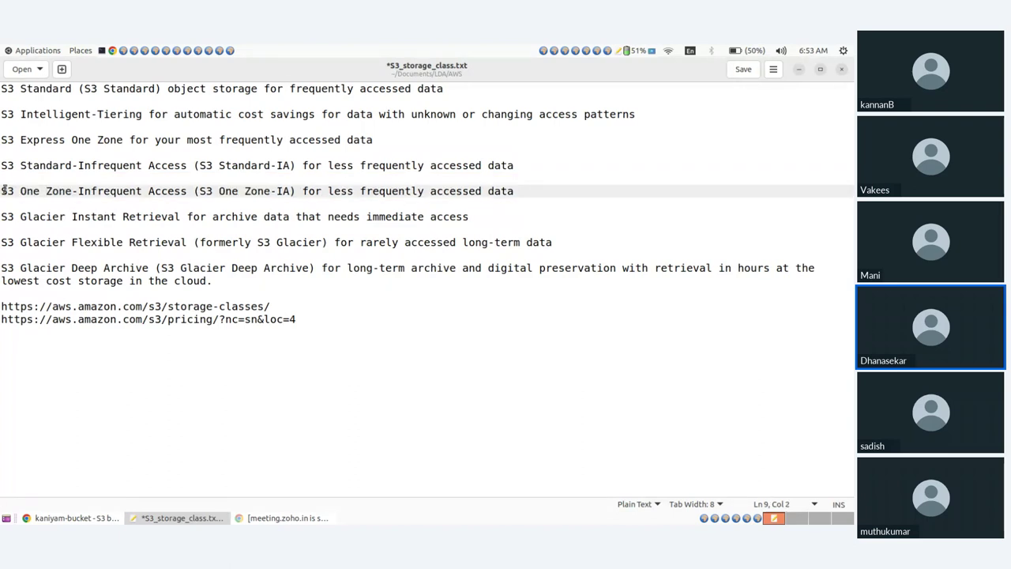
pyautogui.moveTo(6, 191); pyautogui.dragTo(148, 191)
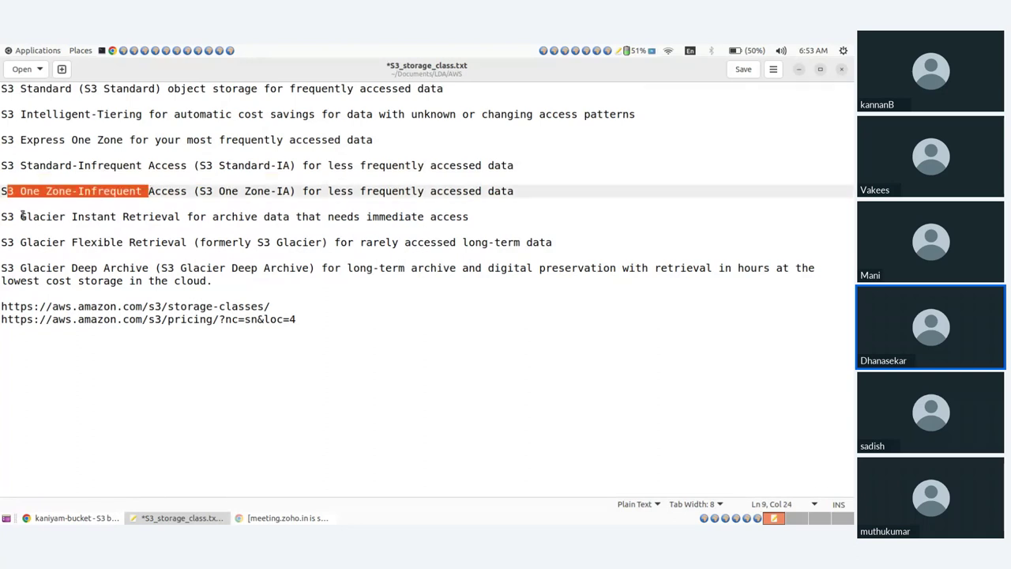
# - Read the S3 Glacier Instant Retrieval and S3 Glacier Flexible Retrieval descriptions in the notes
pyautogui.moveTo(21, 216); pyautogui.dragTo(488, 216)
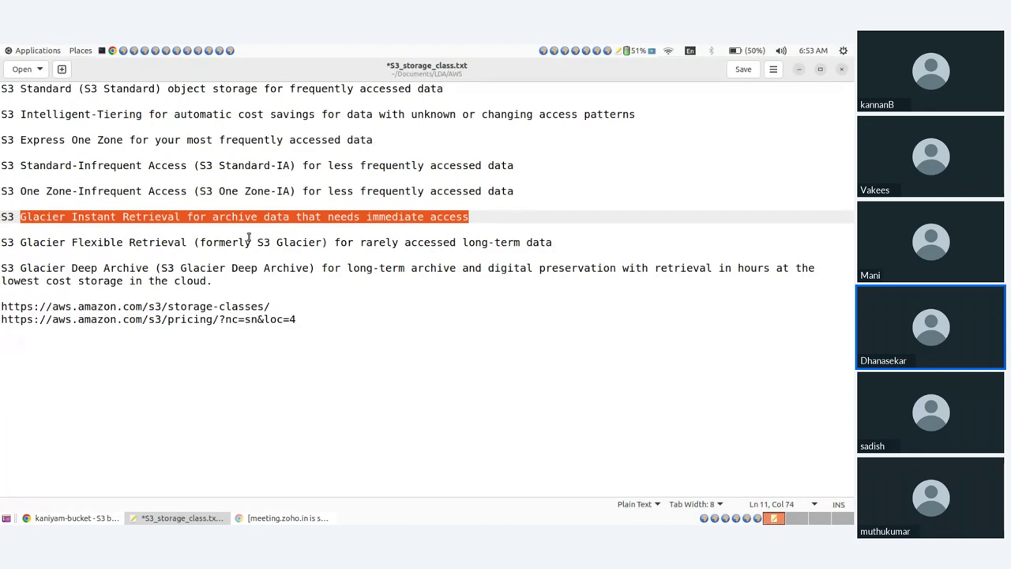
pyautogui.keyDown('shift'); pyautogui.click(212, 218); pyautogui.keyUp('shift')
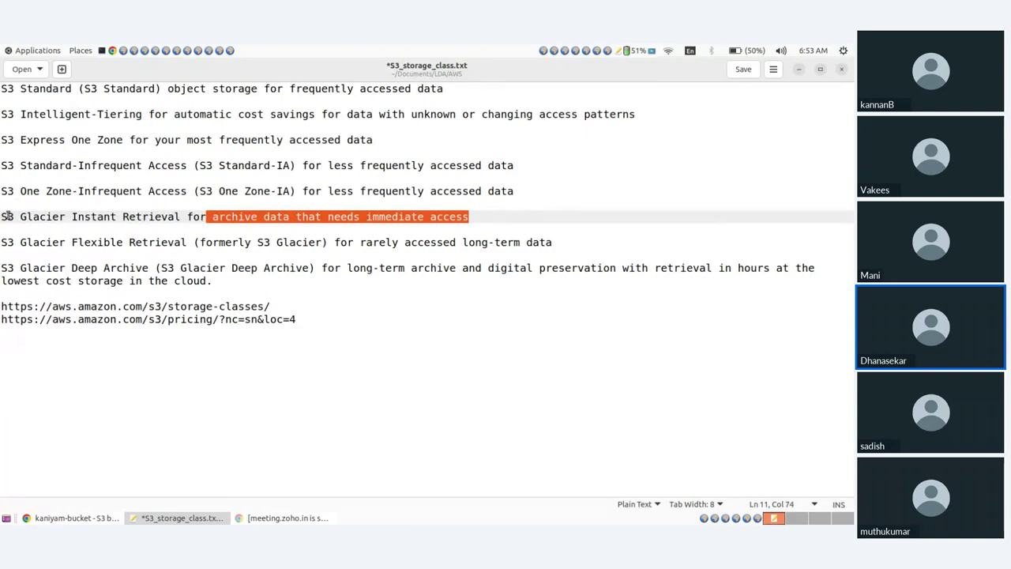
pyautogui.moveTo(7, 215); pyautogui.dragTo(181, 217)
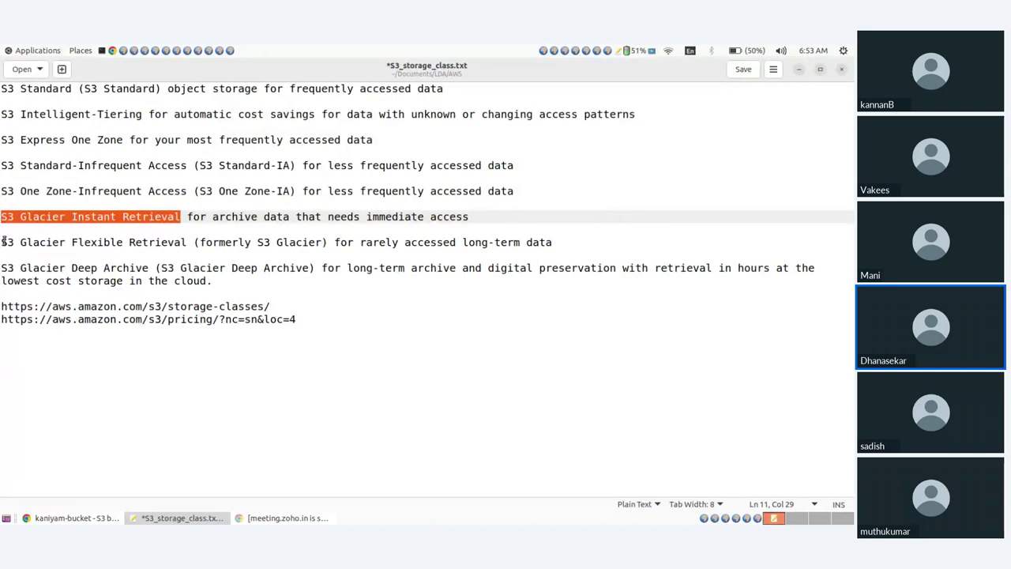
pyautogui.moveTo(2, 242); pyautogui.dragTo(202, 244)
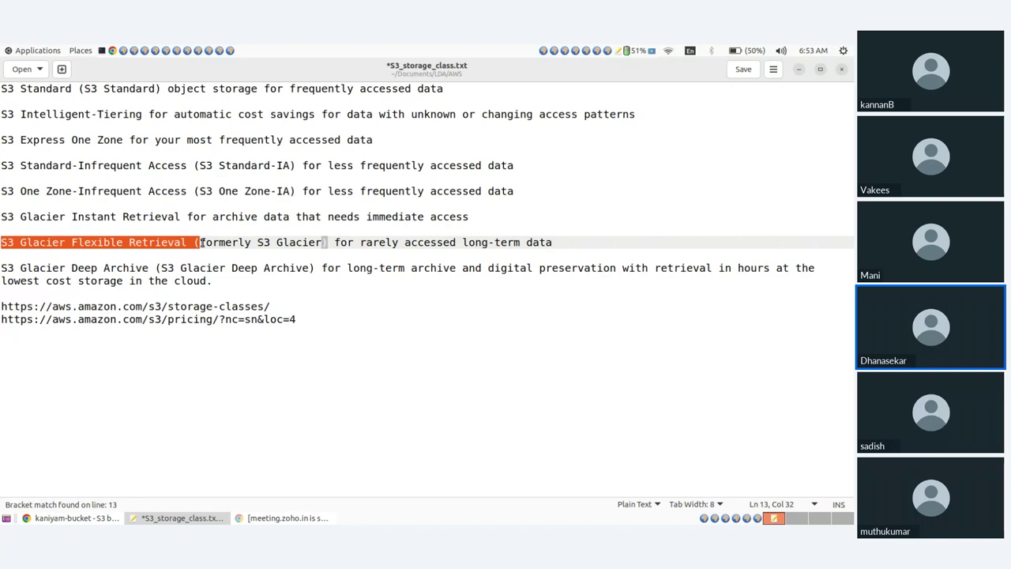
pyautogui.moveTo(241, 244); pyautogui.dragTo(358, 244)
pyautogui.moveTo(470, 244); pyautogui.dragTo(528, 245)
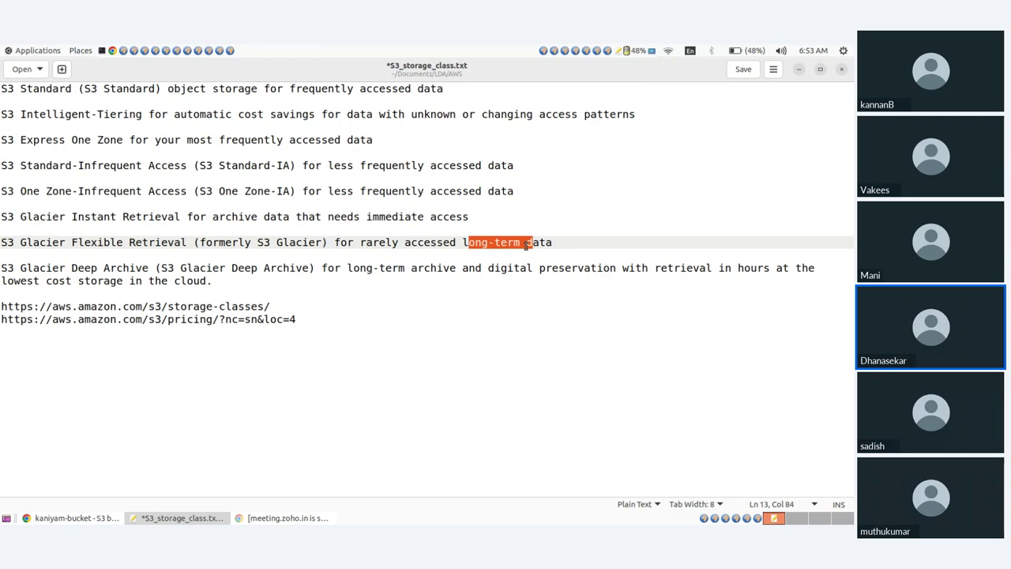
pyautogui.moveTo(324, 243); pyautogui.dragTo(552, 243)
pyautogui.moveTo(112, 242); pyautogui.dragTo(119, 243)
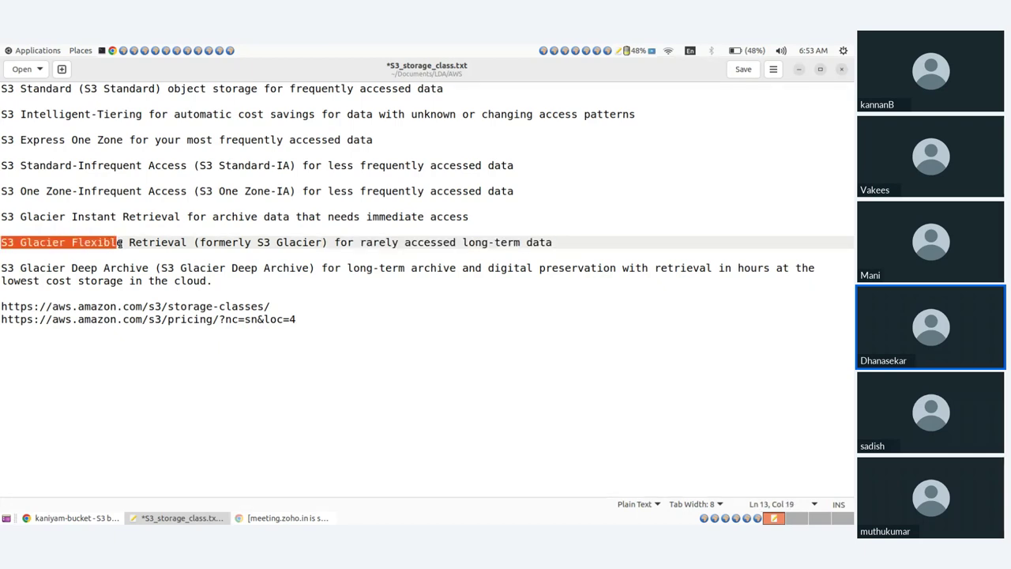
# - Read the S3 Glacier Deep Archive description, including its long-term archive and digital preservation use
pyautogui.moveTo(3, 268); pyautogui.dragTo(156, 276)
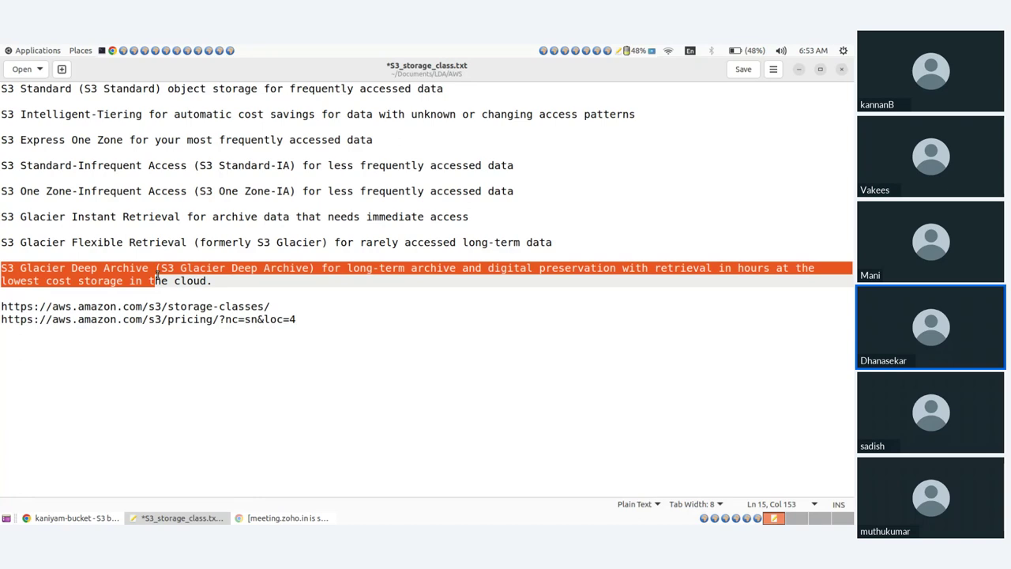
pyautogui.moveTo(341, 268); pyautogui.dragTo(655, 268)
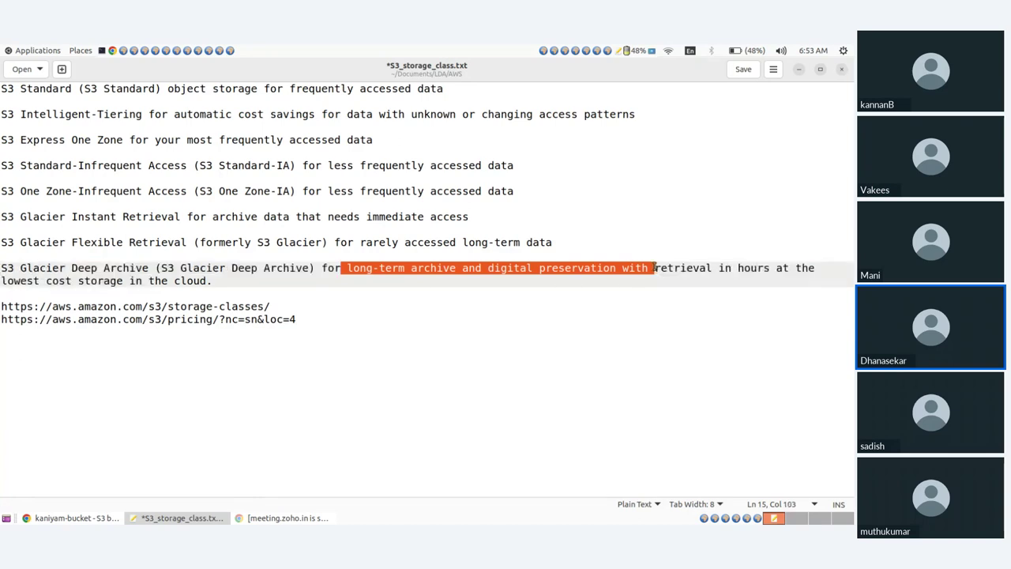
pyautogui.click(576, 286)
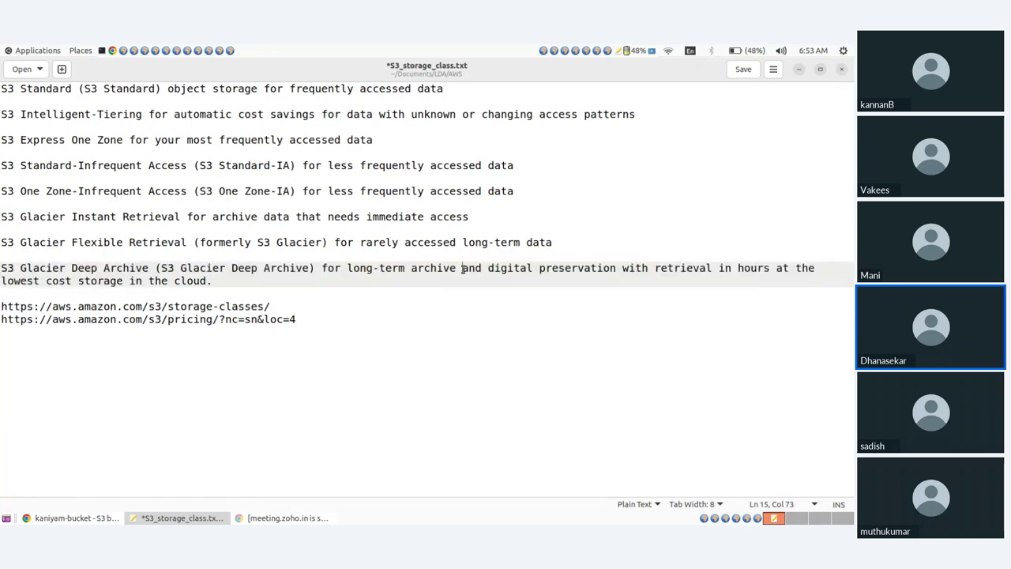
pyautogui.moveTo(462, 269); pyautogui.dragTo(581, 271)
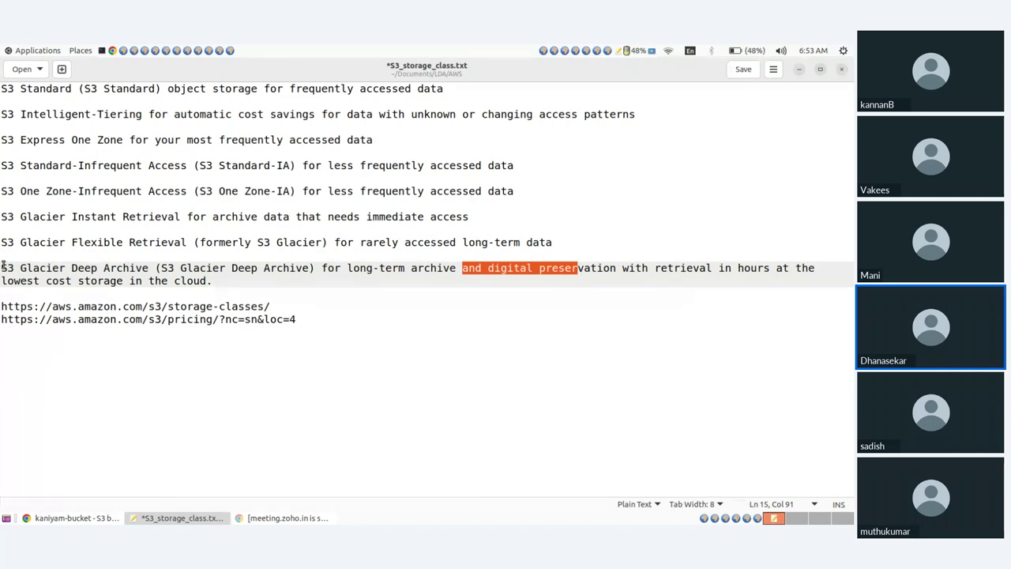
pyautogui.moveTo(3, 267); pyautogui.dragTo(180, 268)
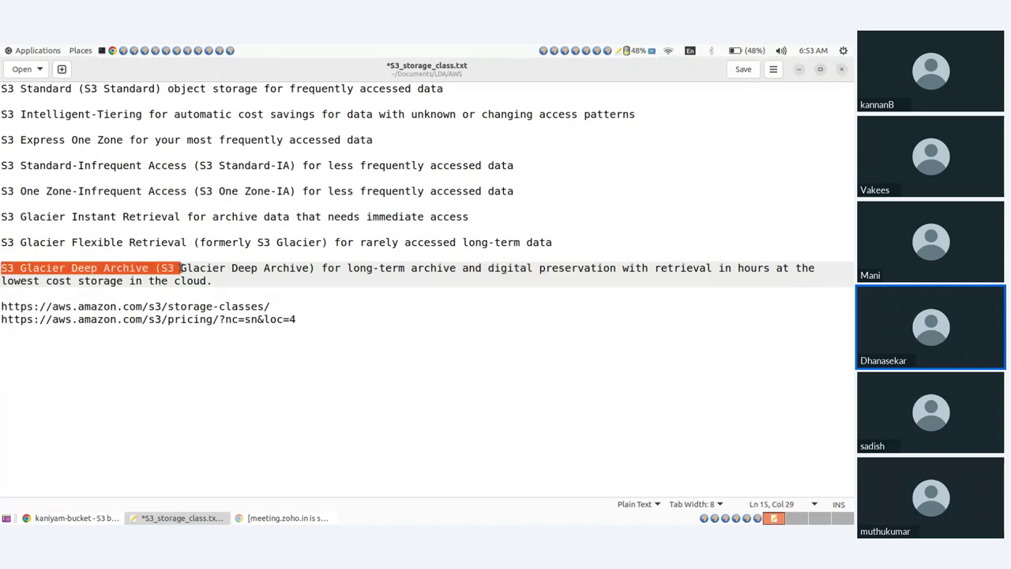
pyautogui.click(180, 269)
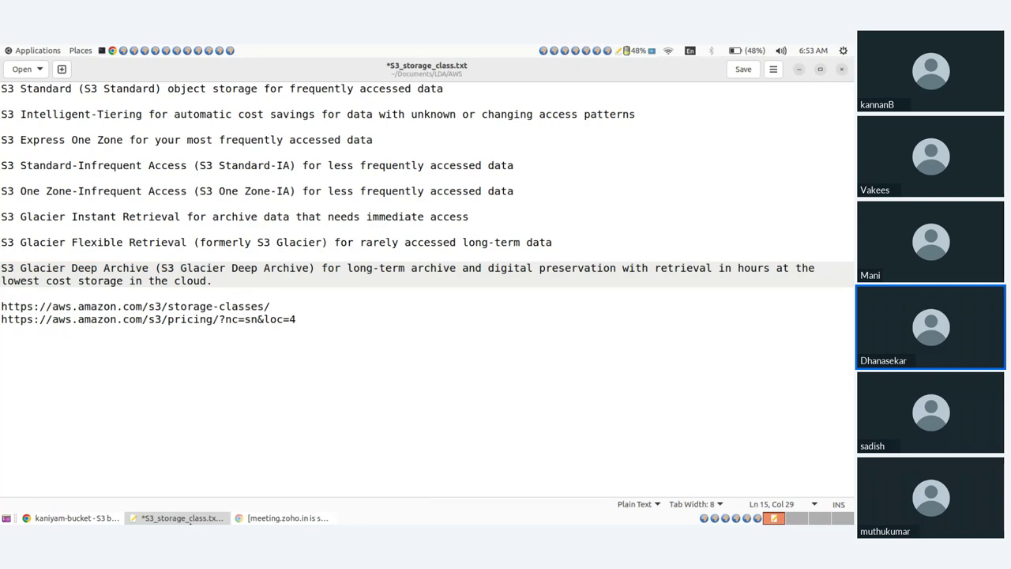
# - Switch to the browser, select s3_sample.txt in kaniyam-bucket, and open the Edit storage class page for it
pyautogui.click(186, 519)
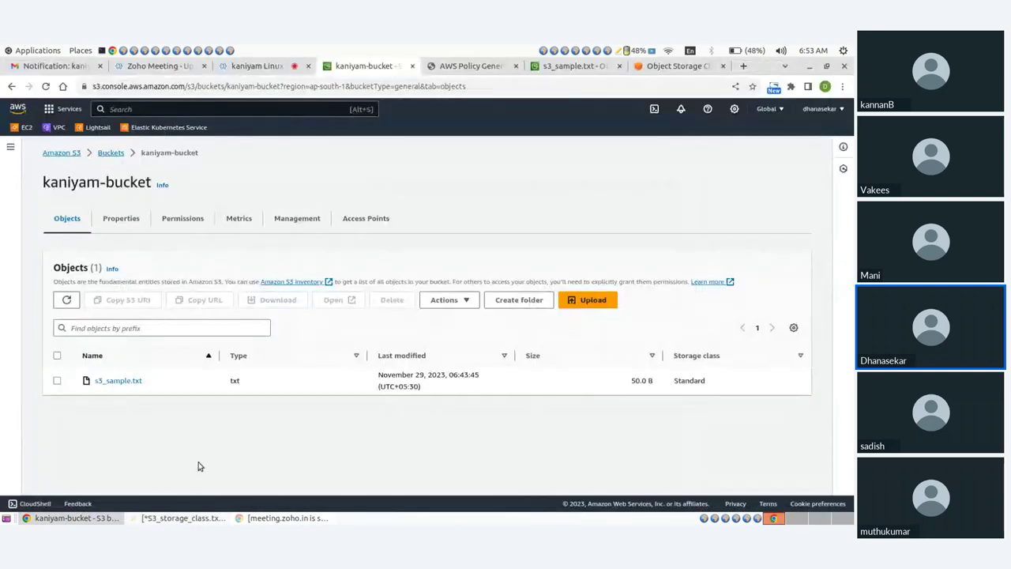
pyautogui.click(57, 381)
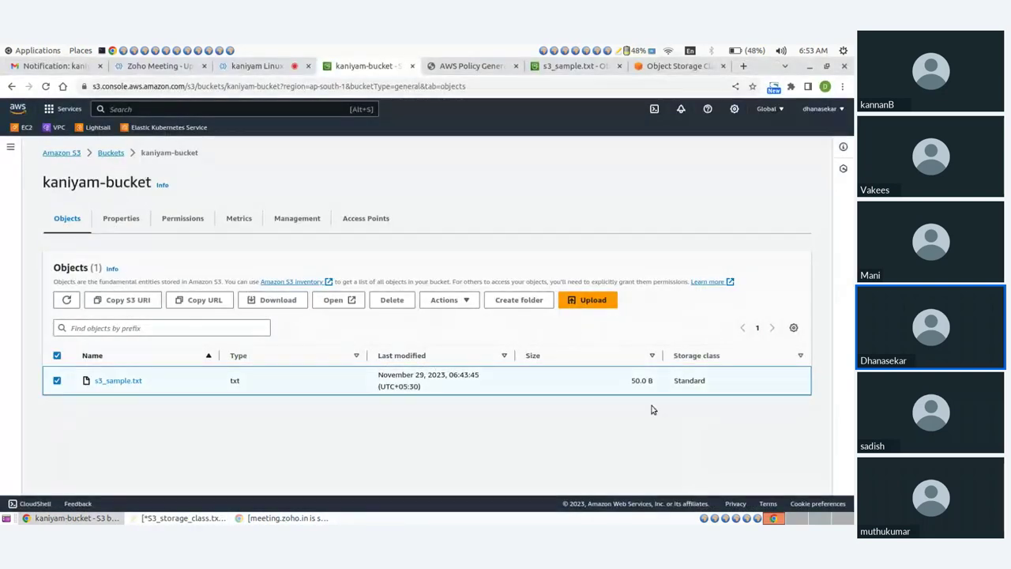
pyautogui.moveTo(676, 380); pyautogui.dragTo(706, 380)
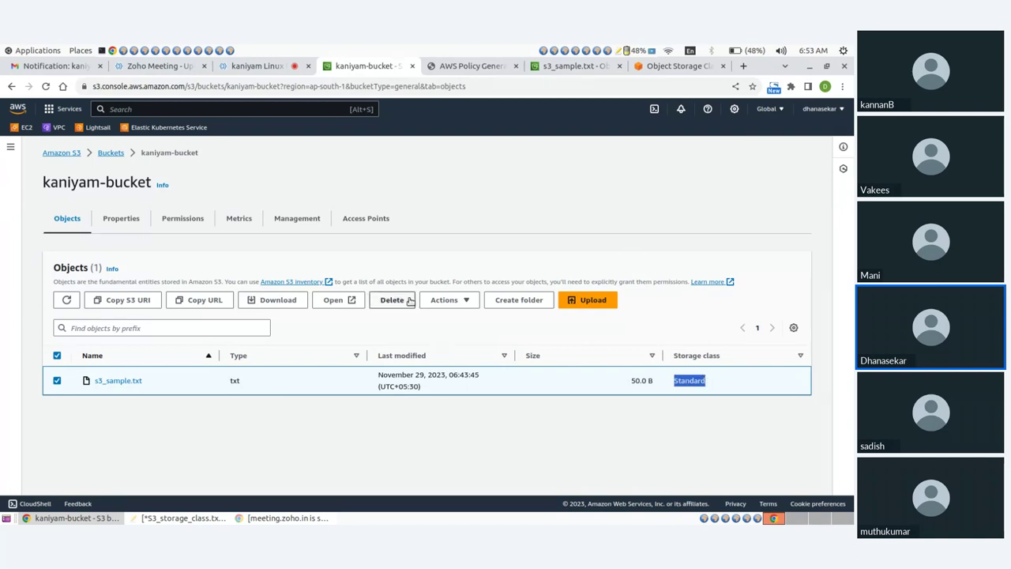
pyautogui.click(463, 301)
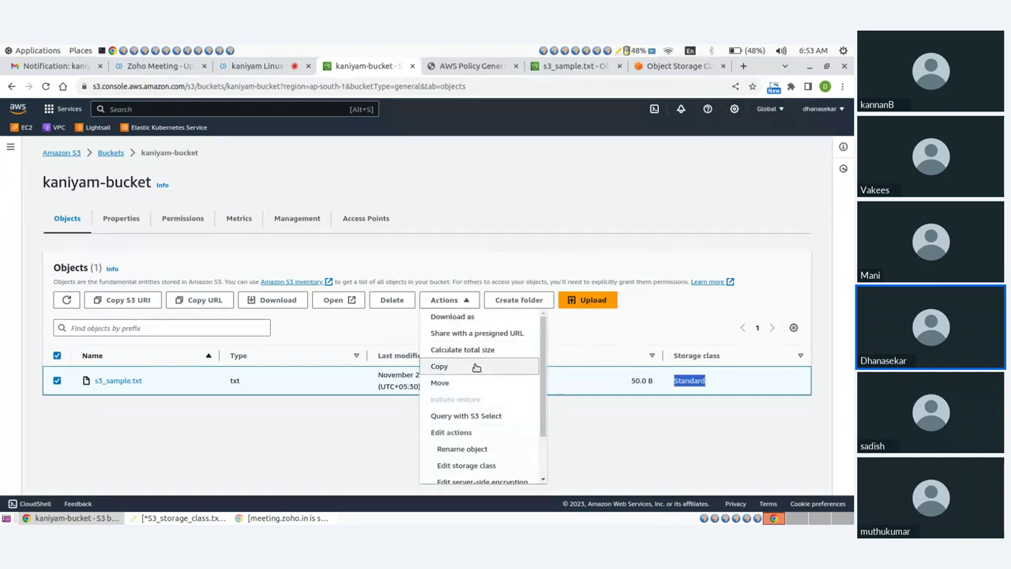
pyautogui.scroll(-2, 475, 365)
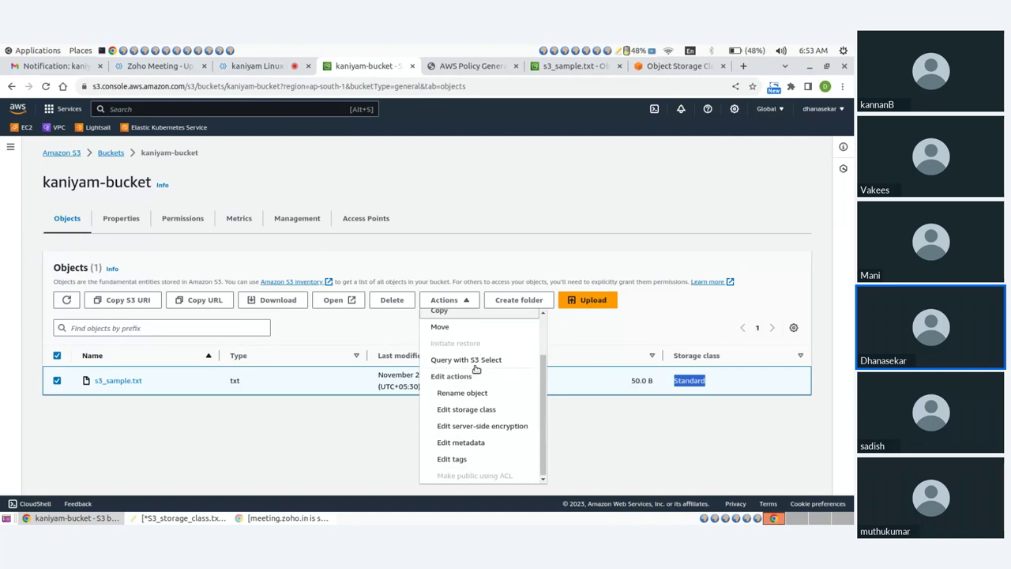
pyautogui.click(466, 409)
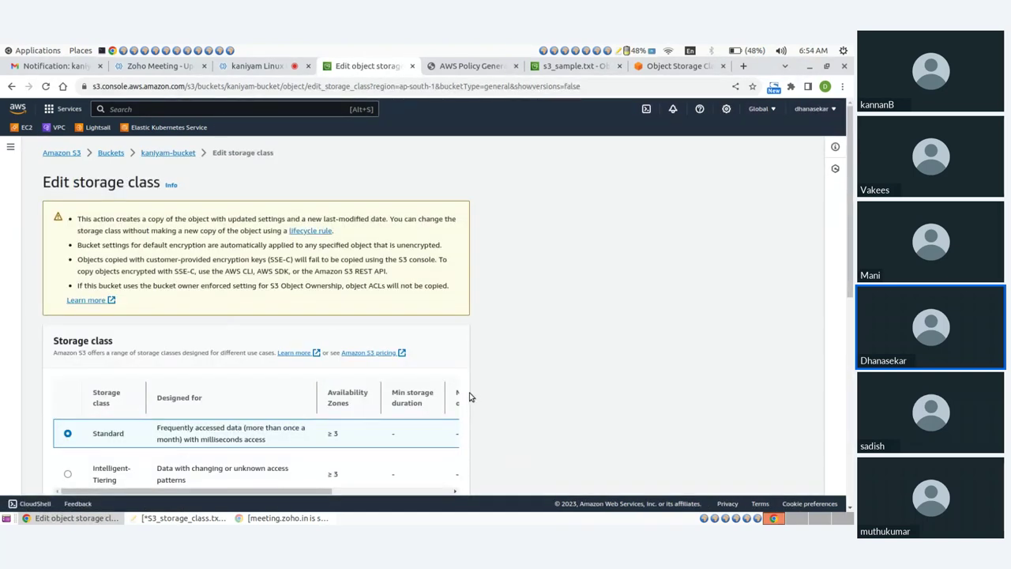
# - Set the storage class of s3_sample.txt to Standard-IA and save the changes
pyautogui.scroll(-3, 101, 346)
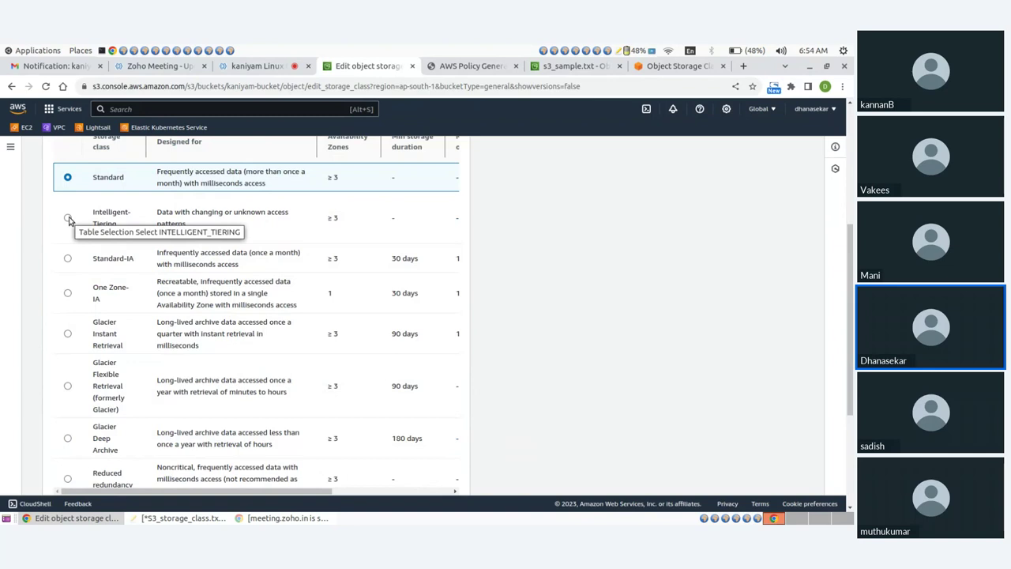
pyautogui.click(162, 519)
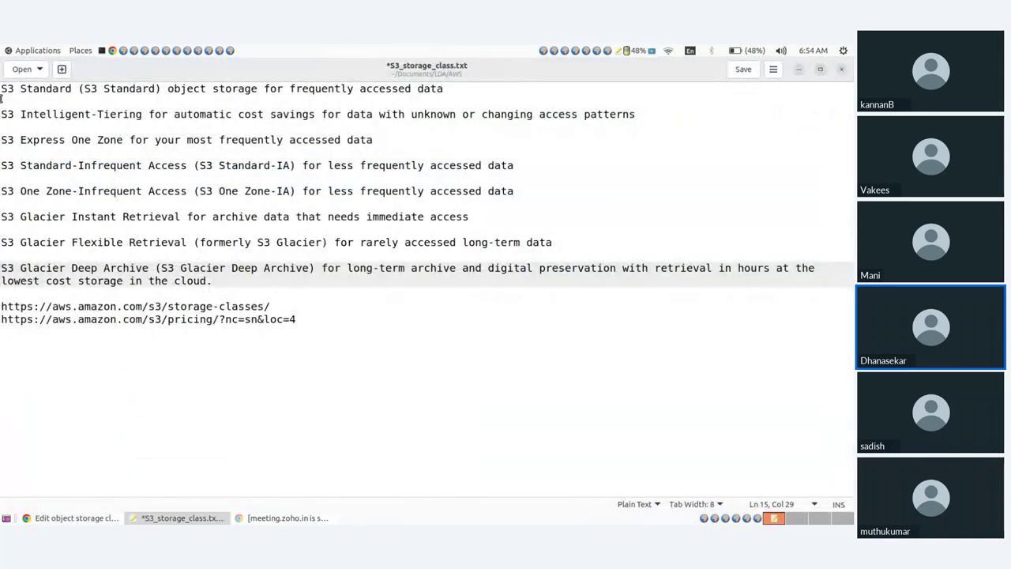
pyautogui.hotkey('alt', 'Tab')
pyautogui.scroll(-2, 70, 332)
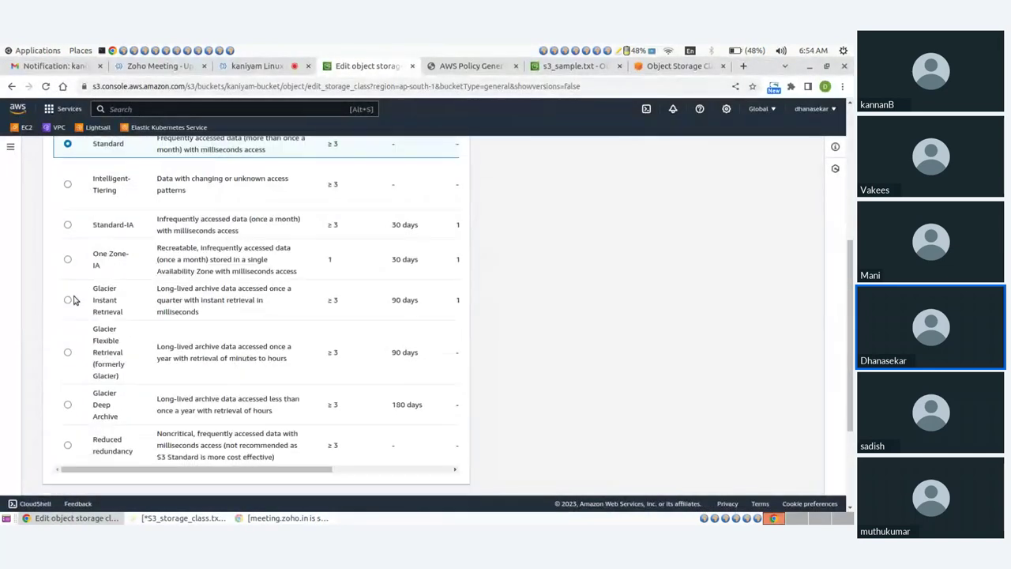
pyautogui.scroll(3, 67, 330)
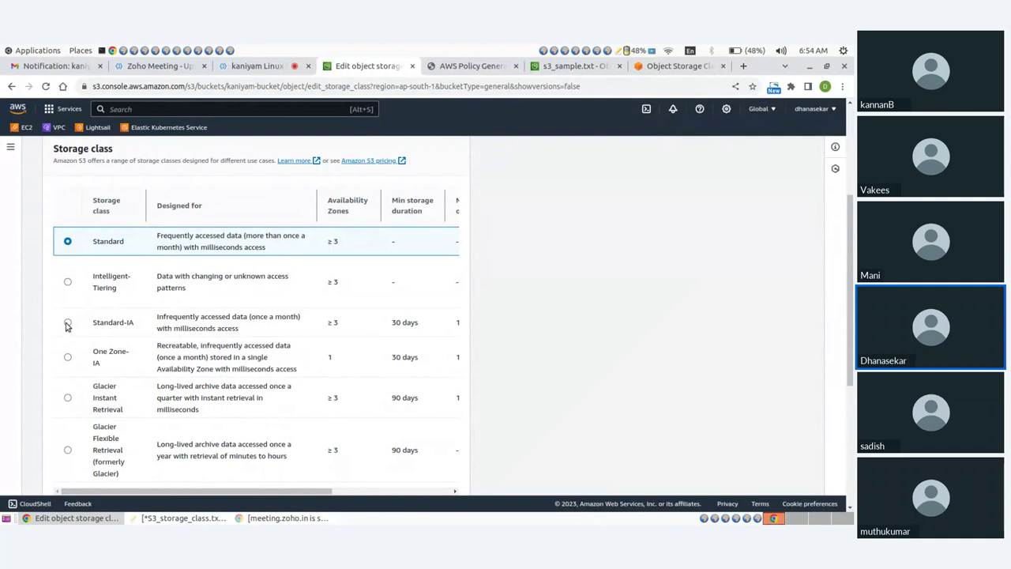
pyautogui.click(67, 323)
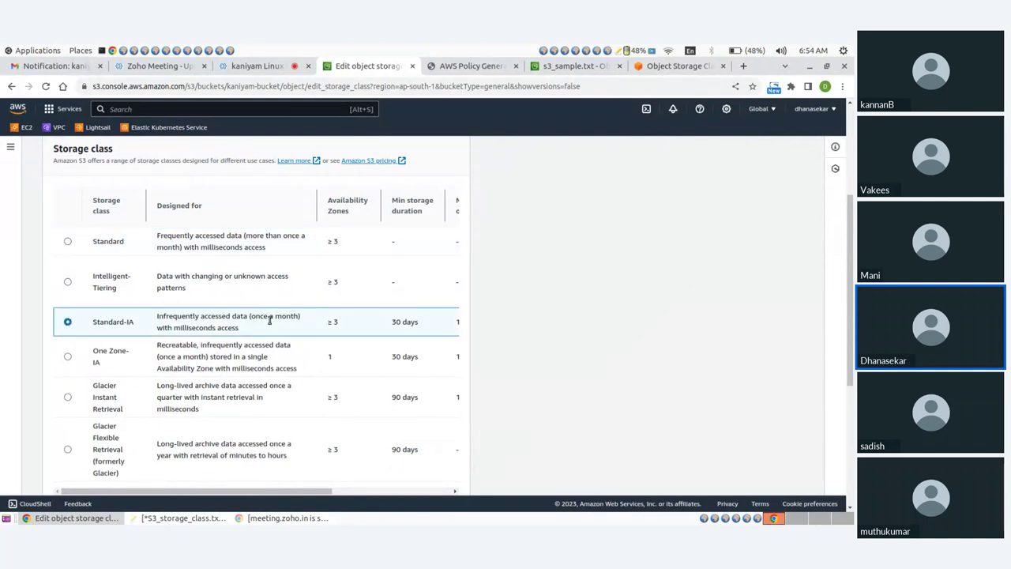
pyautogui.scroll(-4, 267, 323)
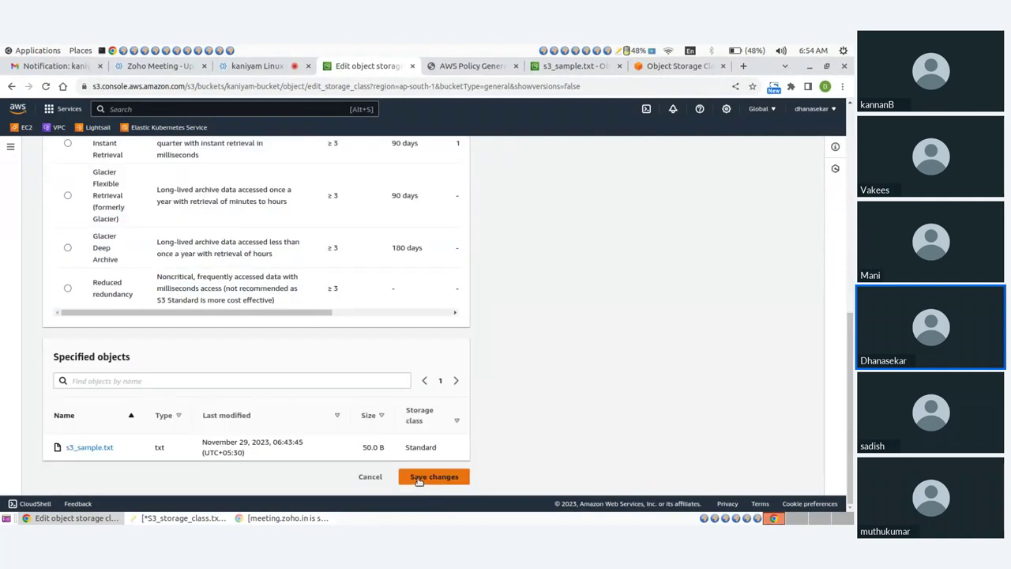
pyautogui.click(419, 478)
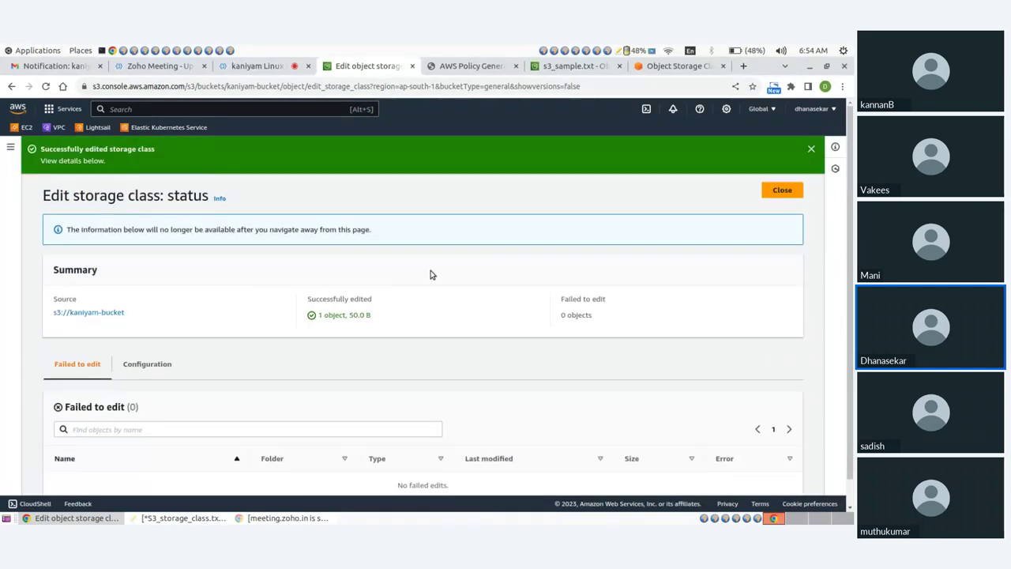
# - Return to kaniyam-bucket from the edit status page and check the storage class listed for s3_sample.txt
pyautogui.scroll(-1, 434, 277)
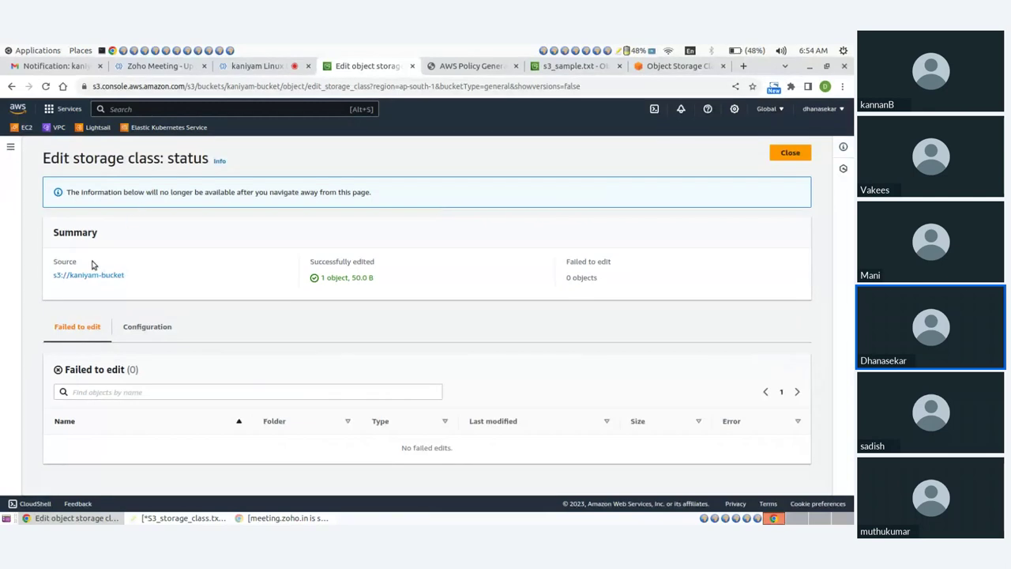
pyautogui.click(93, 276)
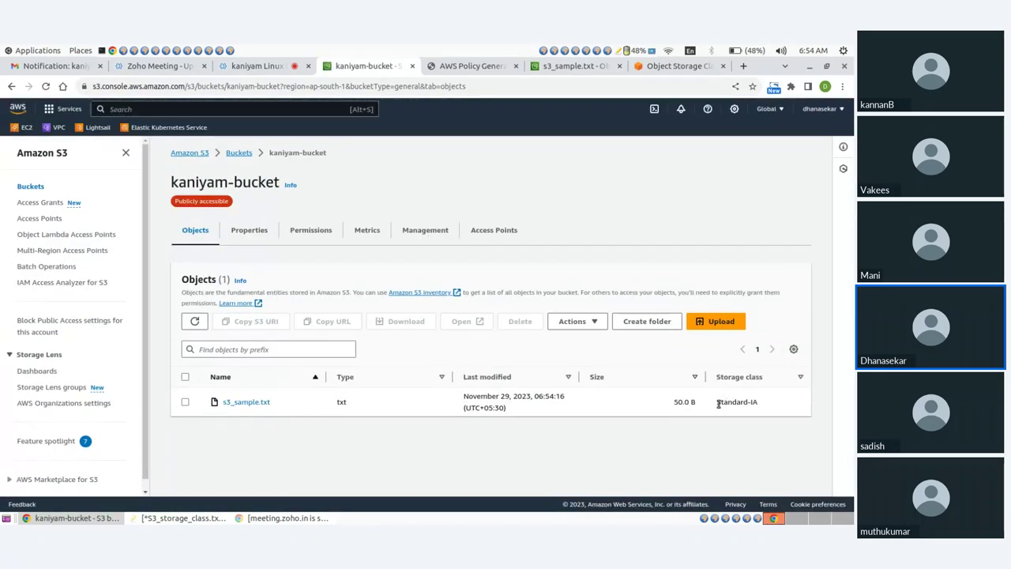
pyautogui.moveTo(717, 405); pyautogui.dragTo(758, 403)
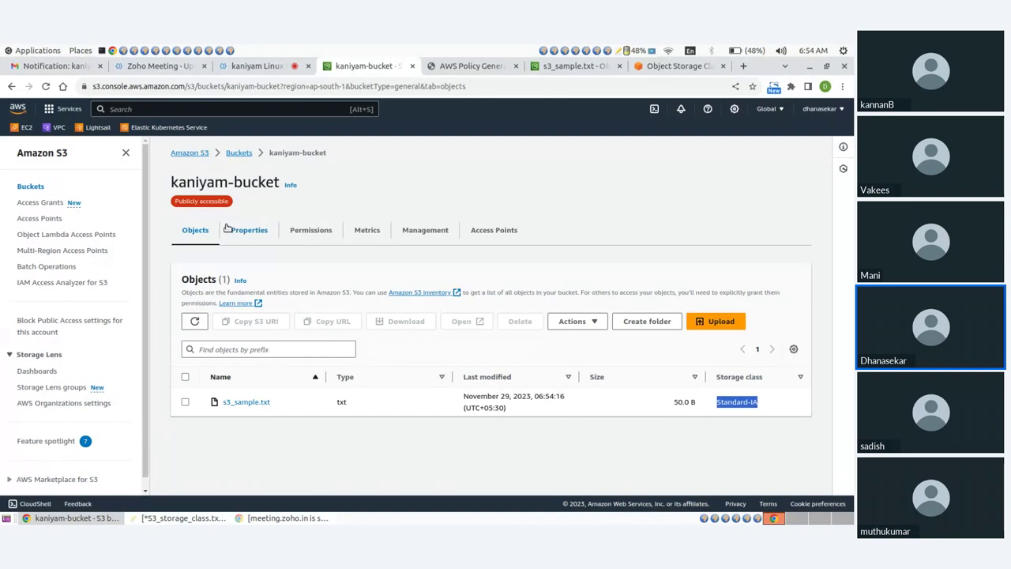
pyautogui.click(174, 204)
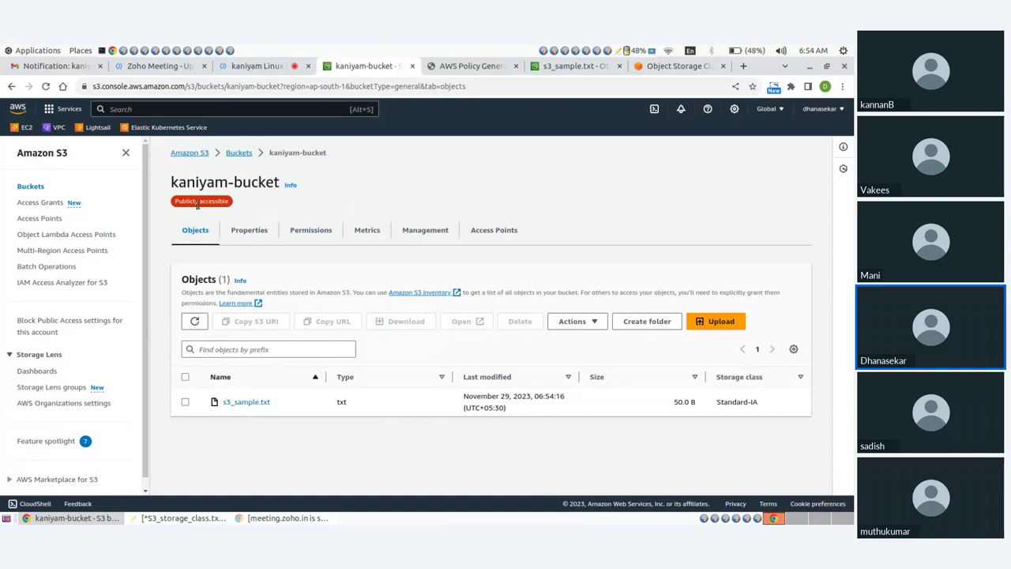
pyautogui.moveTo(716, 402); pyautogui.dragTo(768, 405)
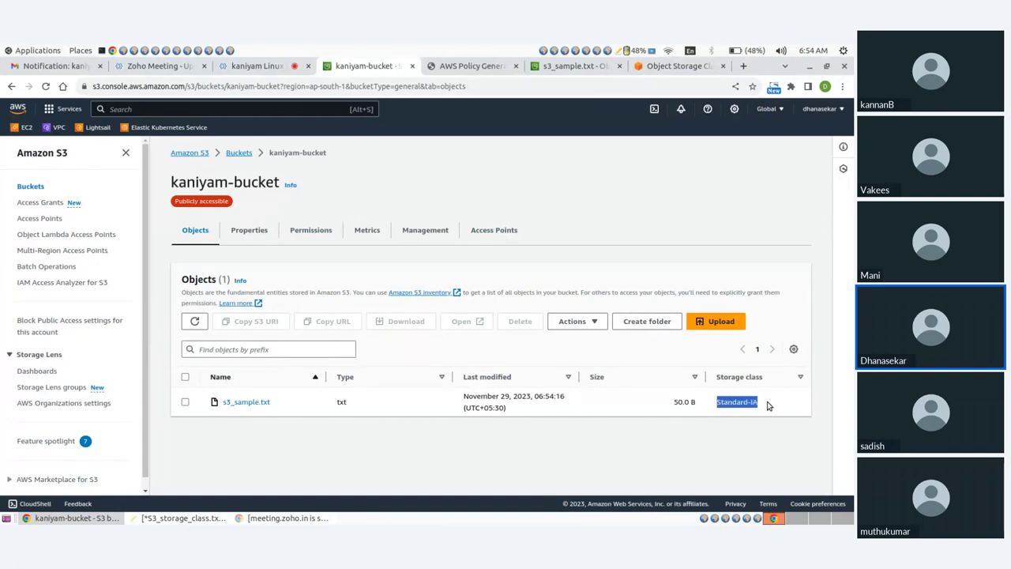
pyautogui.click(470, 424)
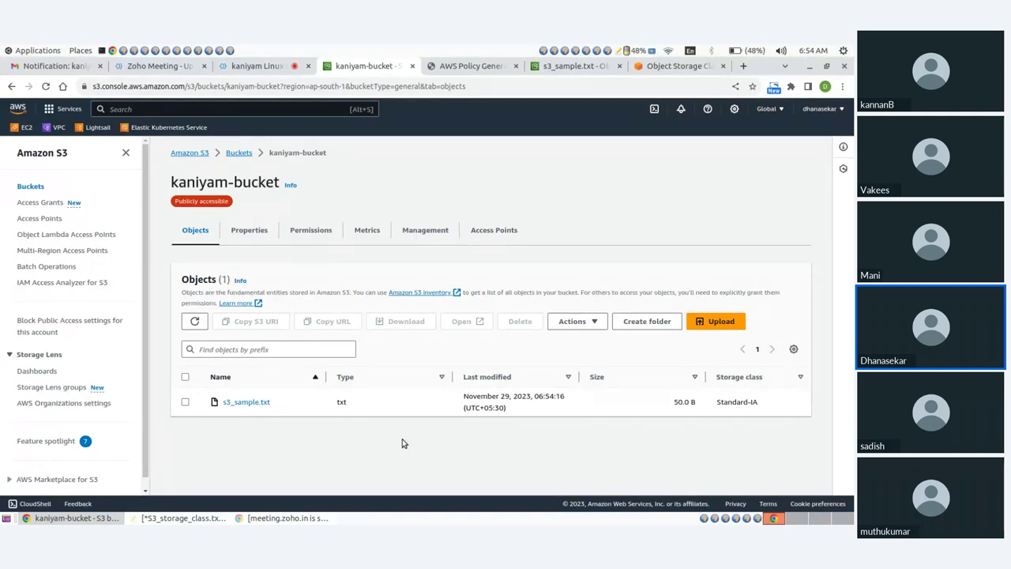
# - Switch to the text editor and open s3_sample.txt from the Desktop
pyautogui.click(183, 520)
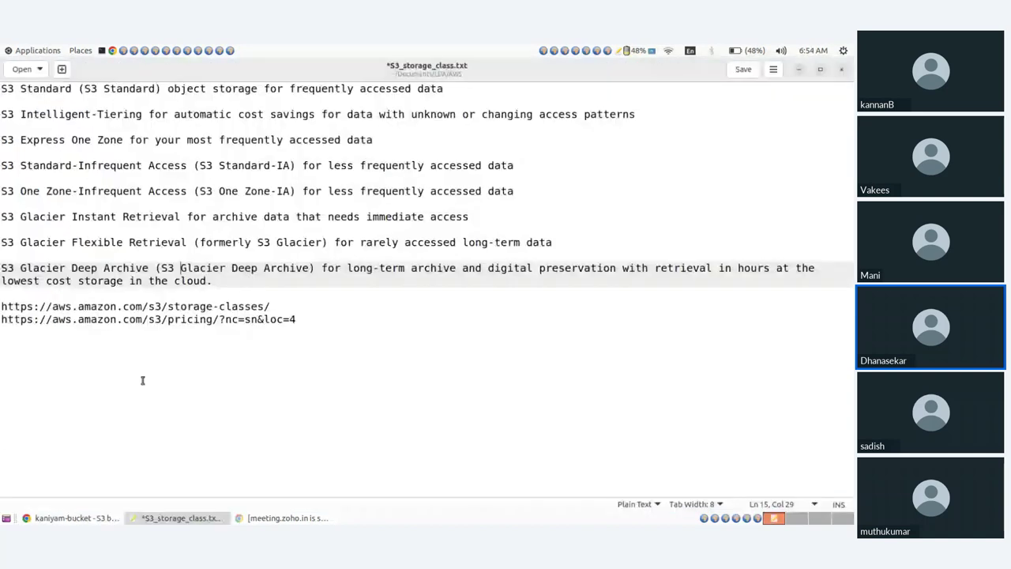
pyautogui.click(165, 520)
pyautogui.doubleClick(37, 225)
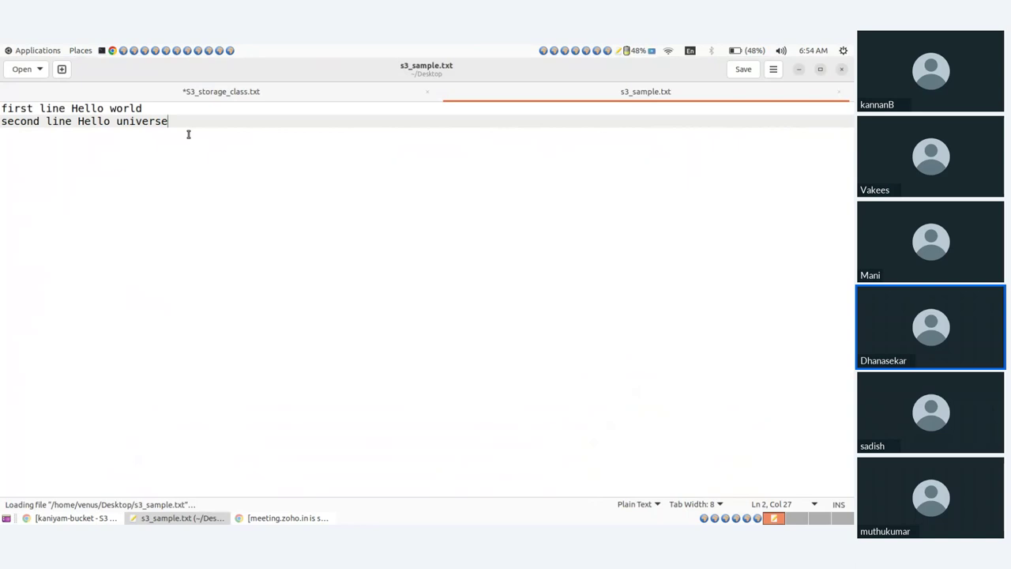
# - Add "third line Hello Asia" as a new last line of s3_sample.txt and save the file
pyautogui.press('Return')
pyautogui.write('tj')
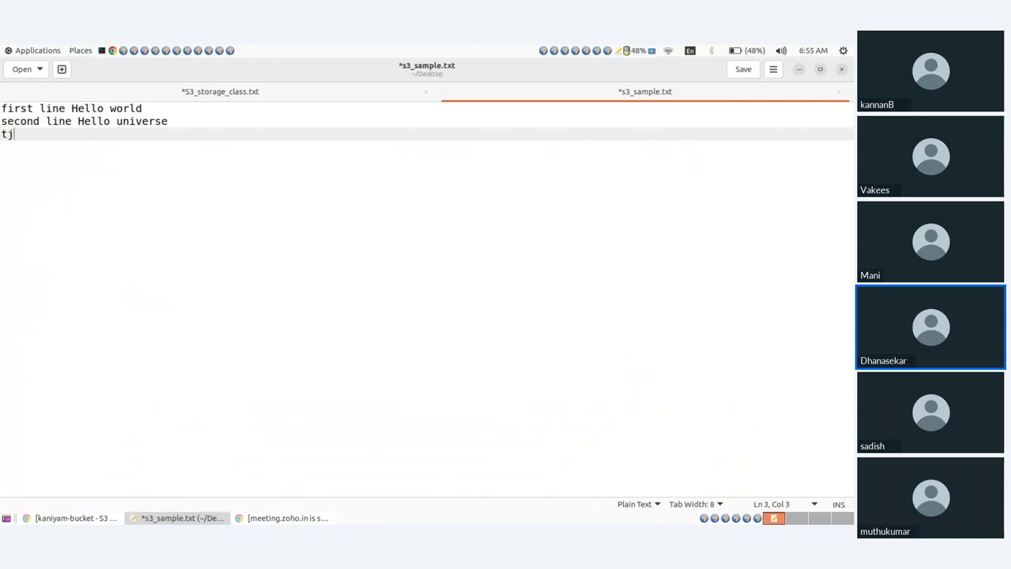
pyautogui.write('orhi')
pyautogui.write('tf')
pyautogui.press('BackSpace')
pyautogui.press('BackSpace')
pyautogui.write('rf l')
pyautogui.write('ine ')
pyautogui.write('Hello ')
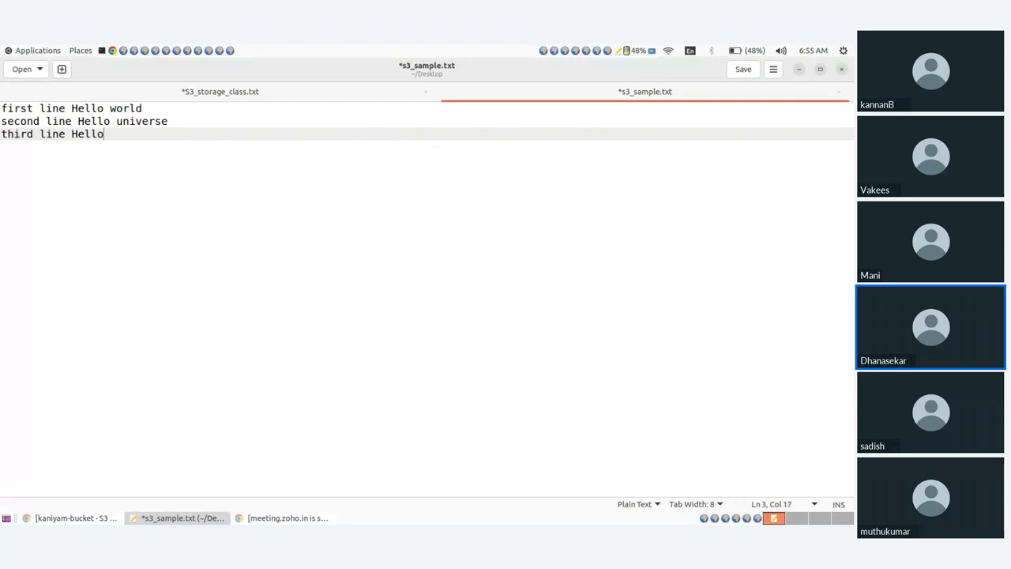
pyautogui.write('Asia')
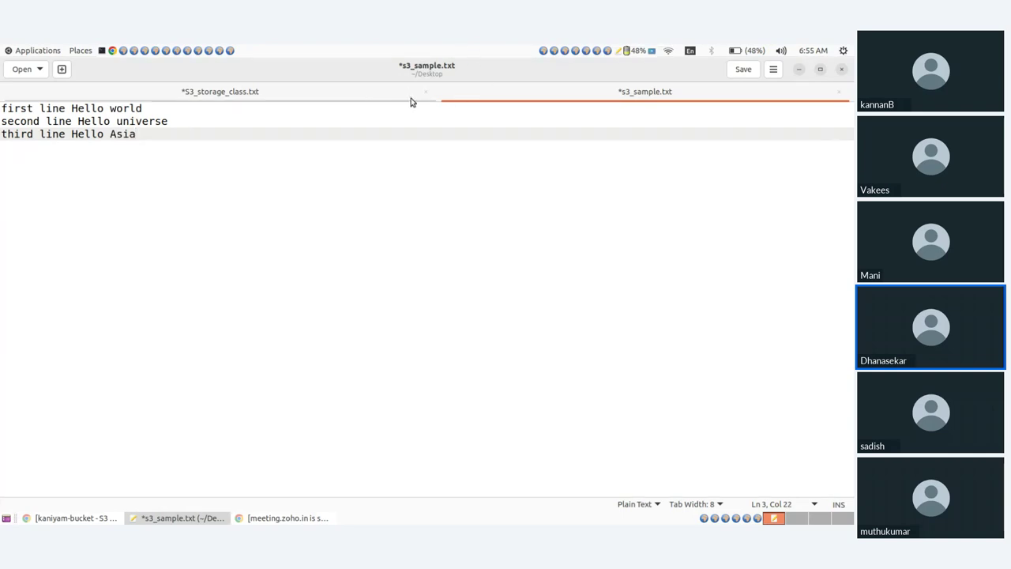
pyautogui.click(740, 75)
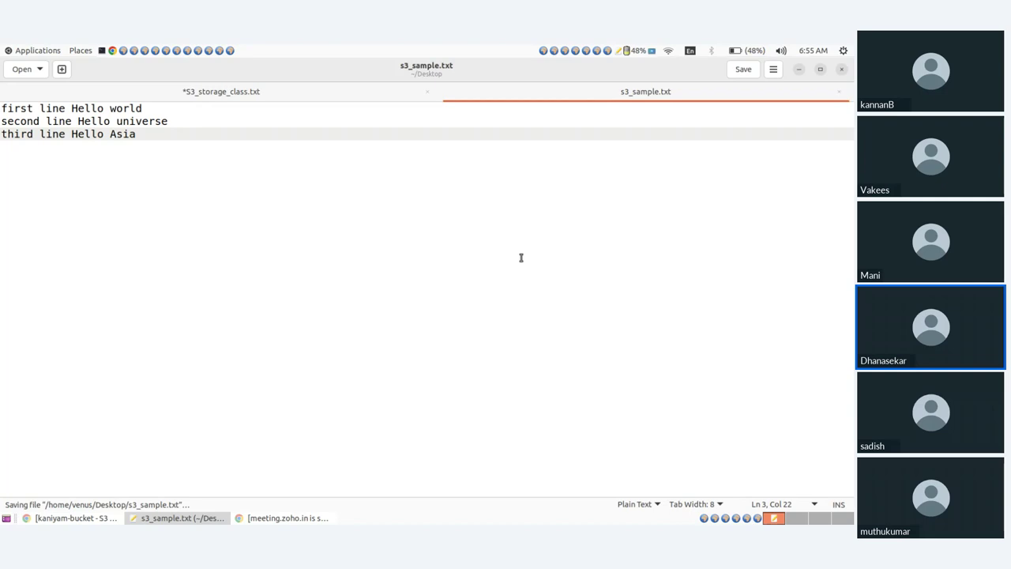
# - Switch to the browser, view the object details of s3_sample.txt, and select the file back in the kaniyam-bucket object list
pyautogui.click(207, 520)
pyautogui.click(75, 518)
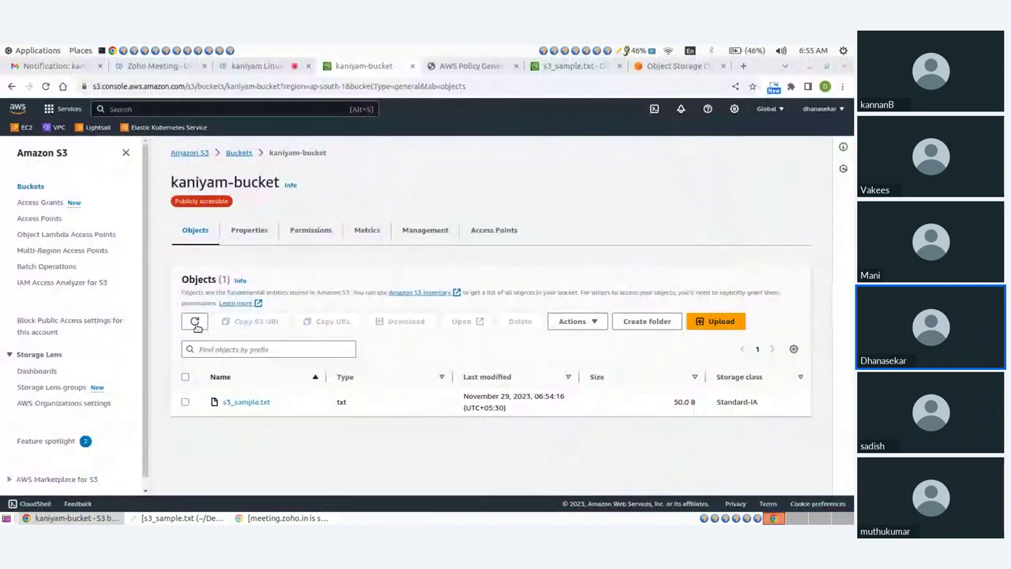
pyautogui.click(237, 404)
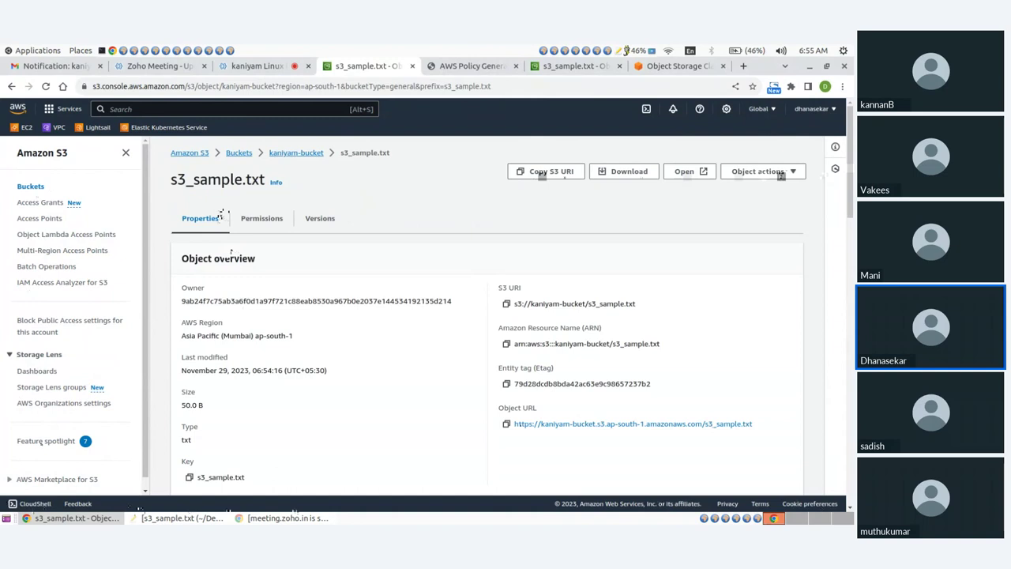
pyautogui.click(295, 153)
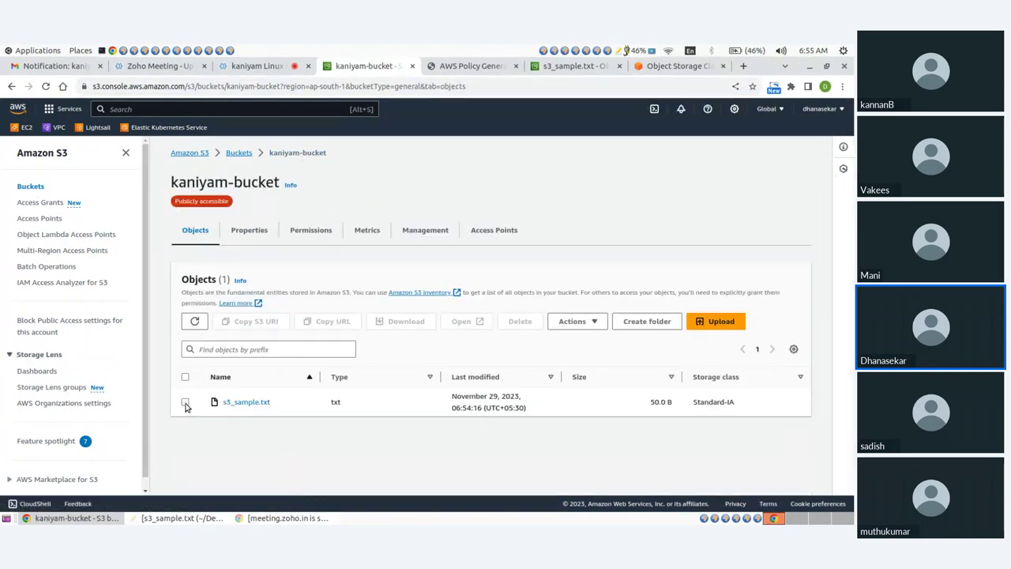
pyautogui.click(186, 403)
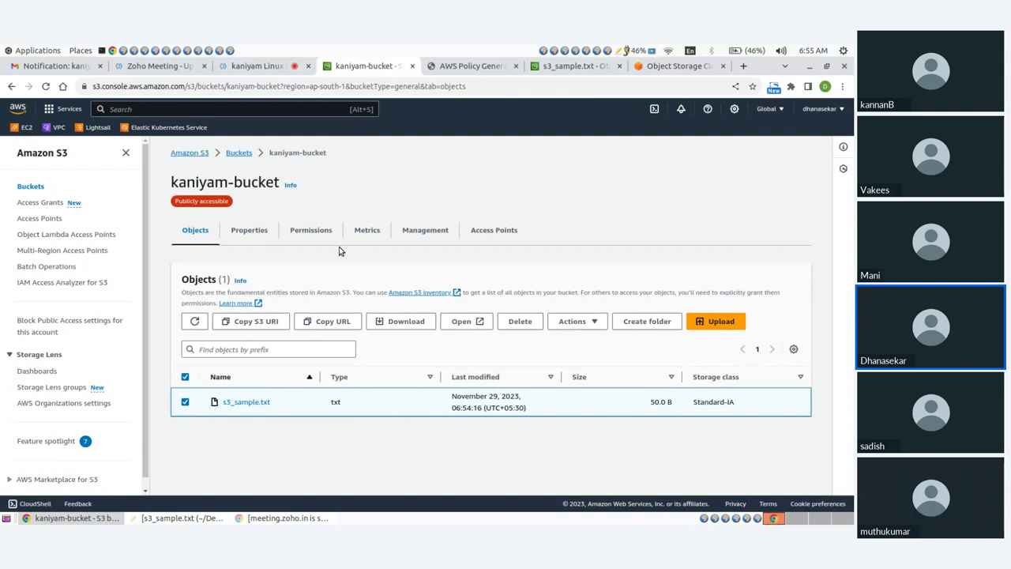
# - Reopen kaniyam-bucket from the bucket list, enable Bucket Versioning in its properties, and save the changes
pyautogui.click(239, 153)
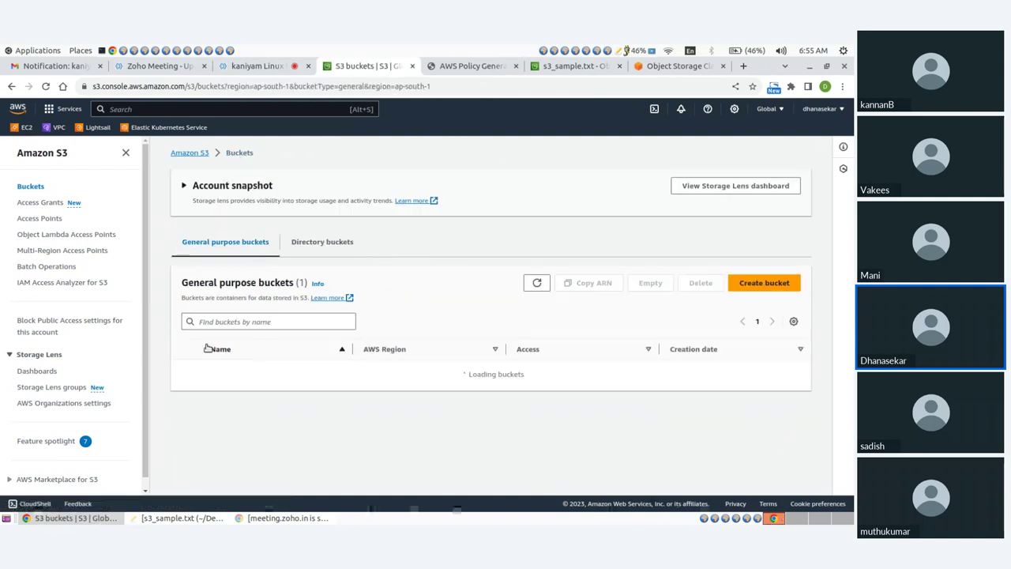
pyautogui.click(226, 376)
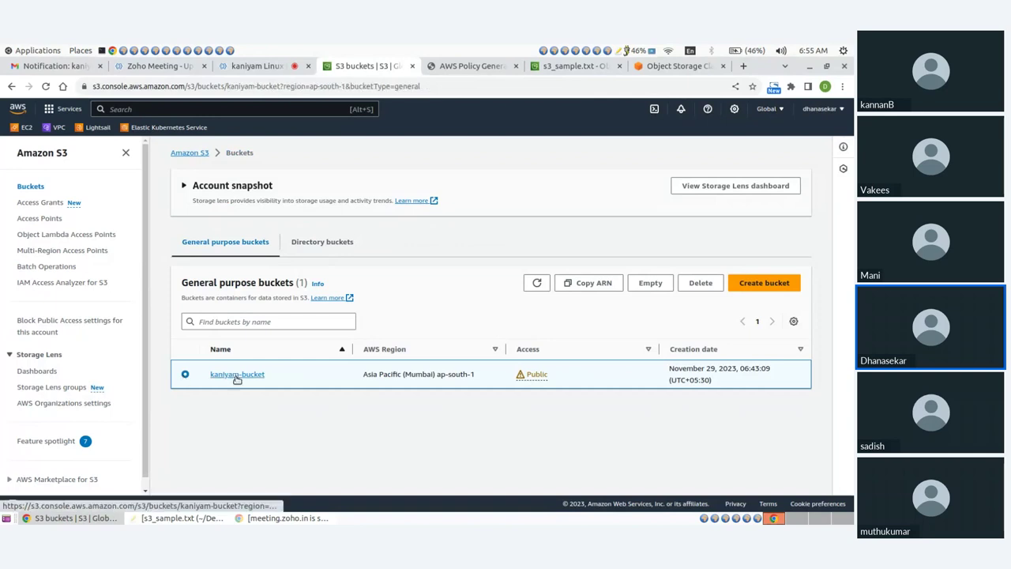
pyautogui.click(249, 232)
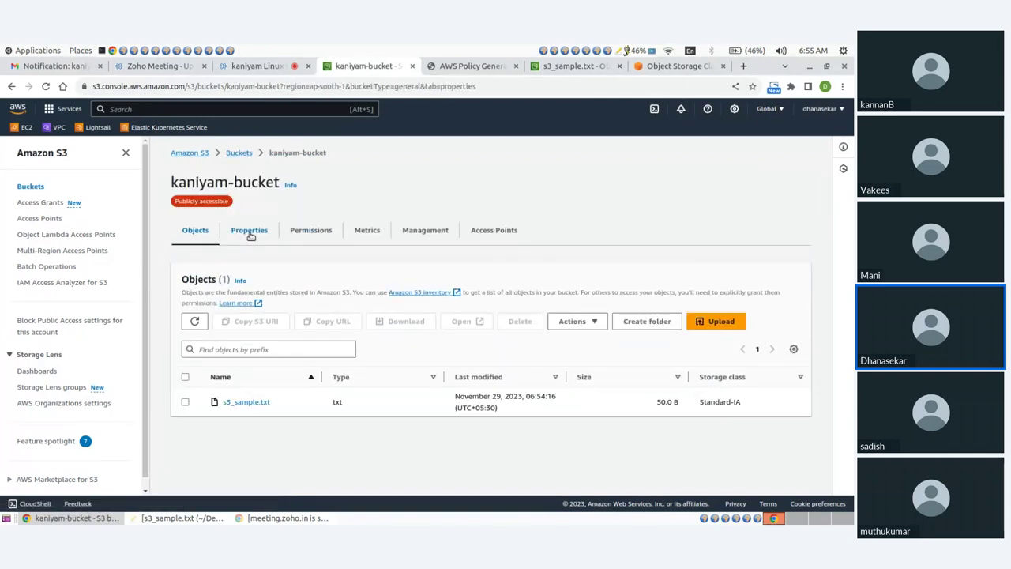
pyautogui.scroll(-3, 300, 371)
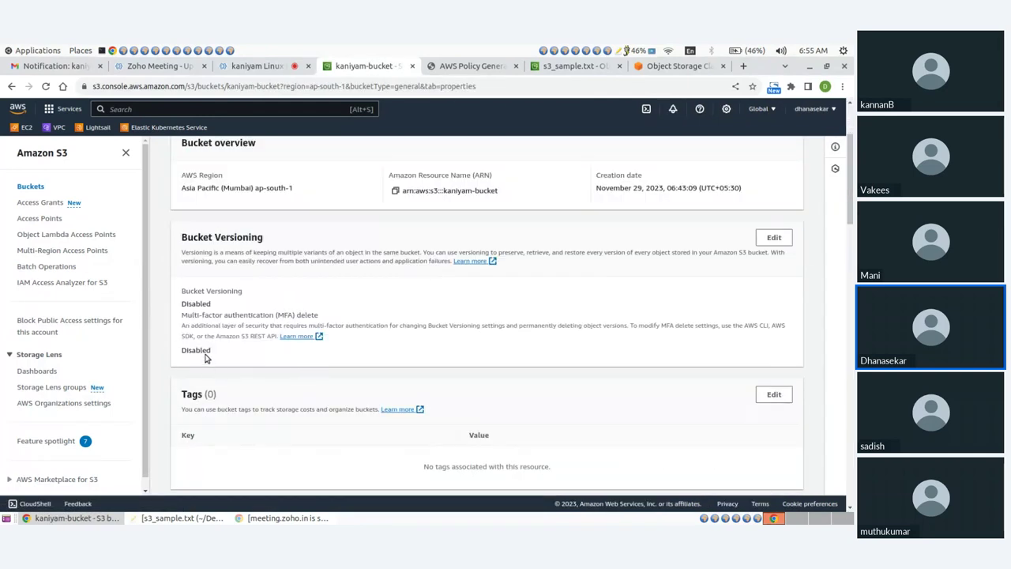
pyautogui.moveTo(177, 354); pyautogui.dragTo(226, 354)
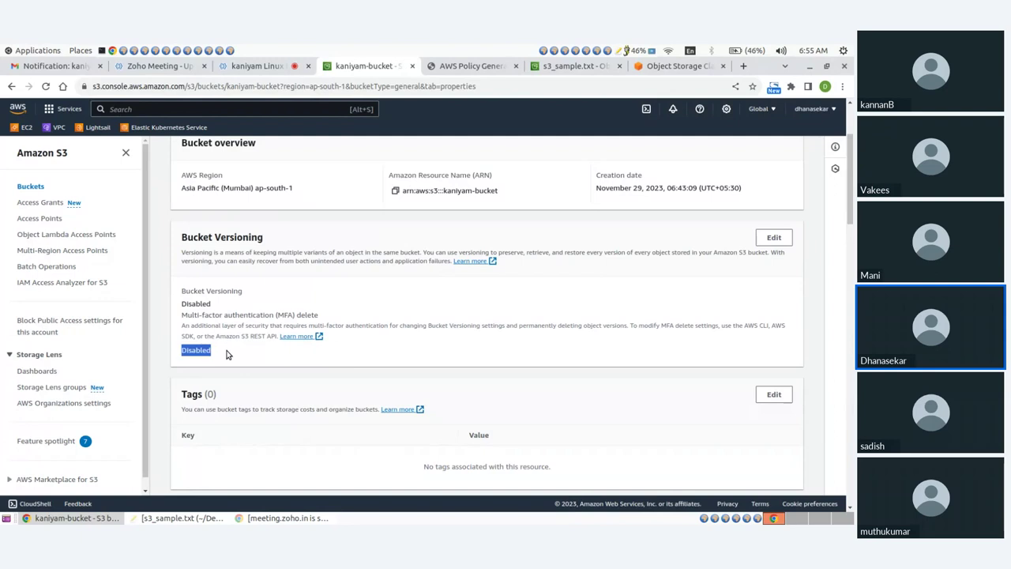
pyautogui.click(775, 237)
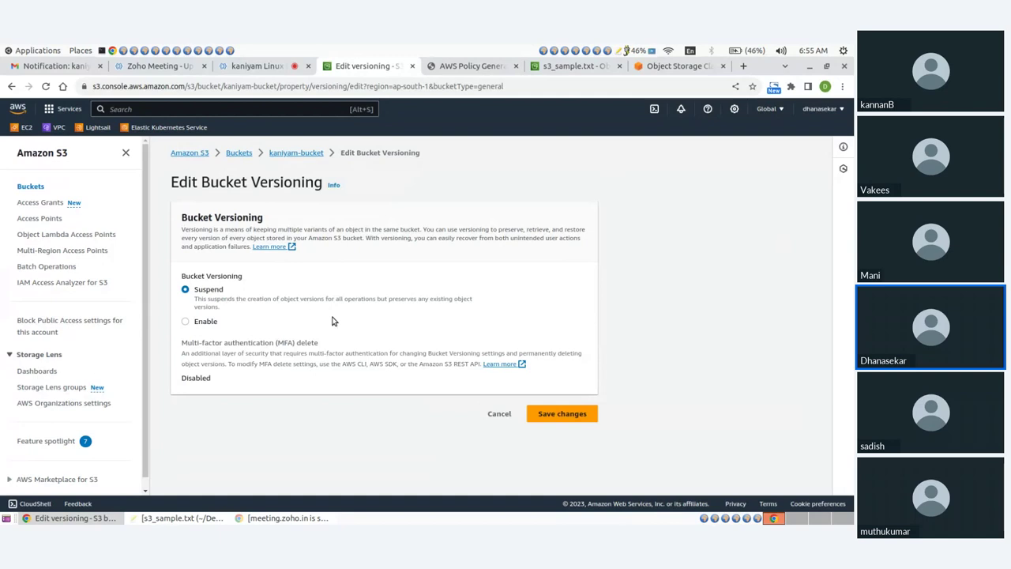
pyautogui.click(184, 322)
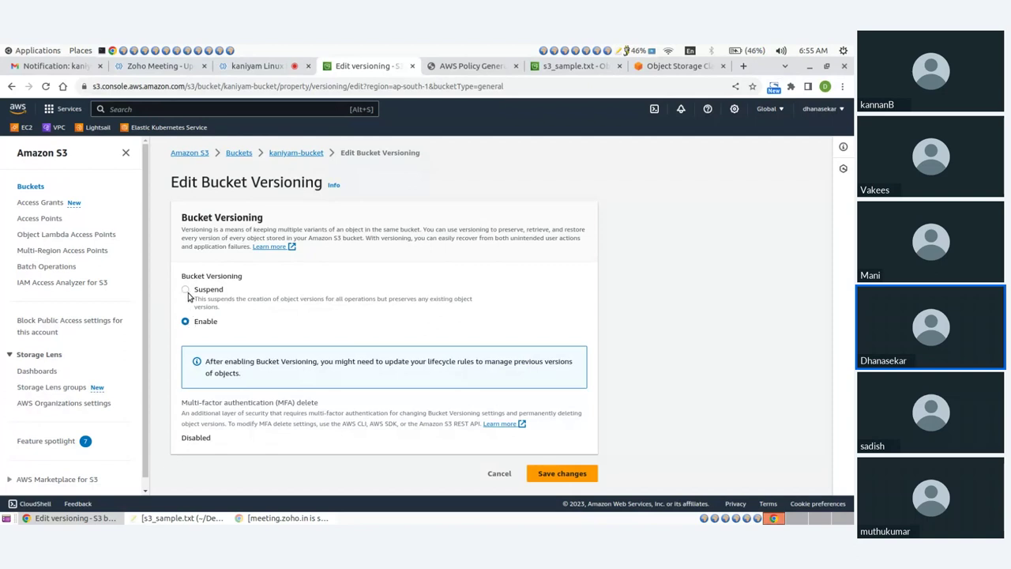
pyautogui.click(549, 474)
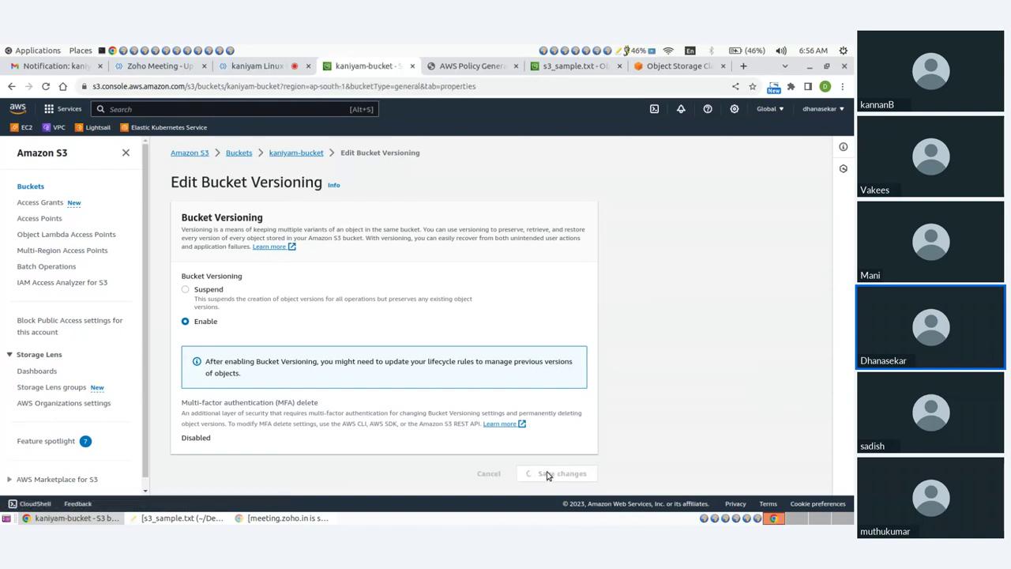
# - Look through the bucket's other properties, including tags, default encryption, CloudTrail data events and event notifications
pyautogui.scroll(-3, 327, 347)
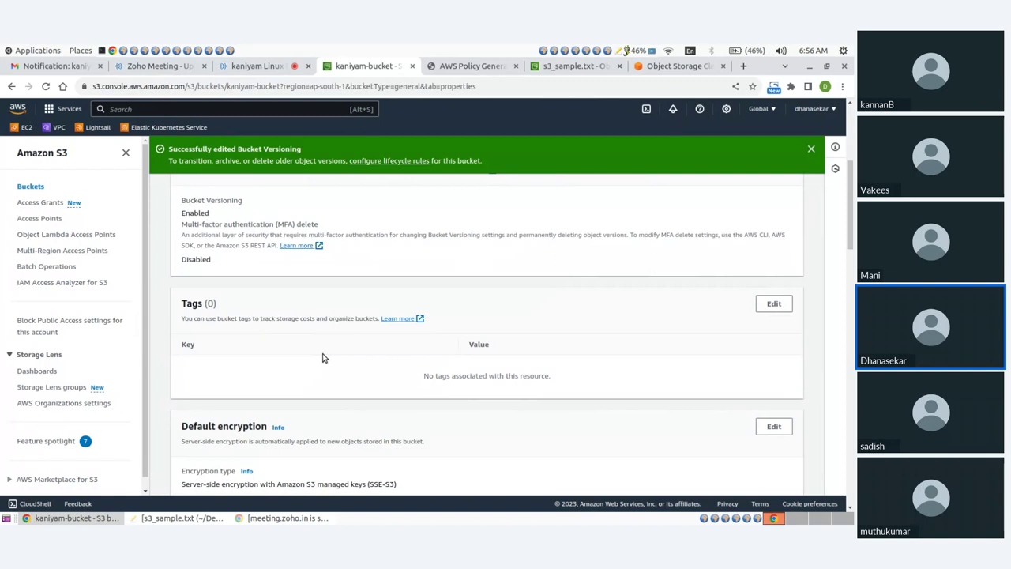
pyautogui.scroll(-6, 324, 356)
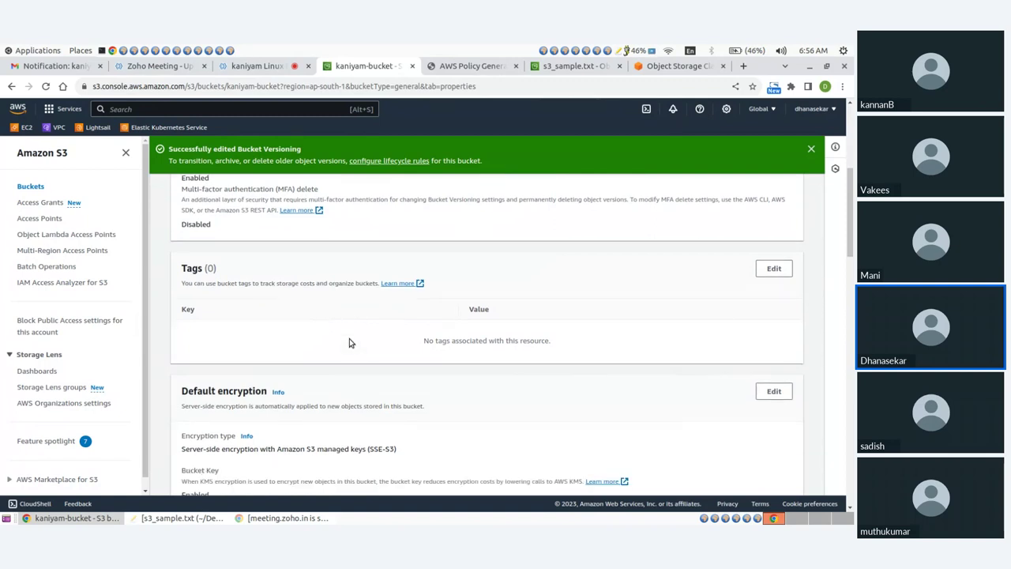
pyautogui.scroll(-7, 351, 343)
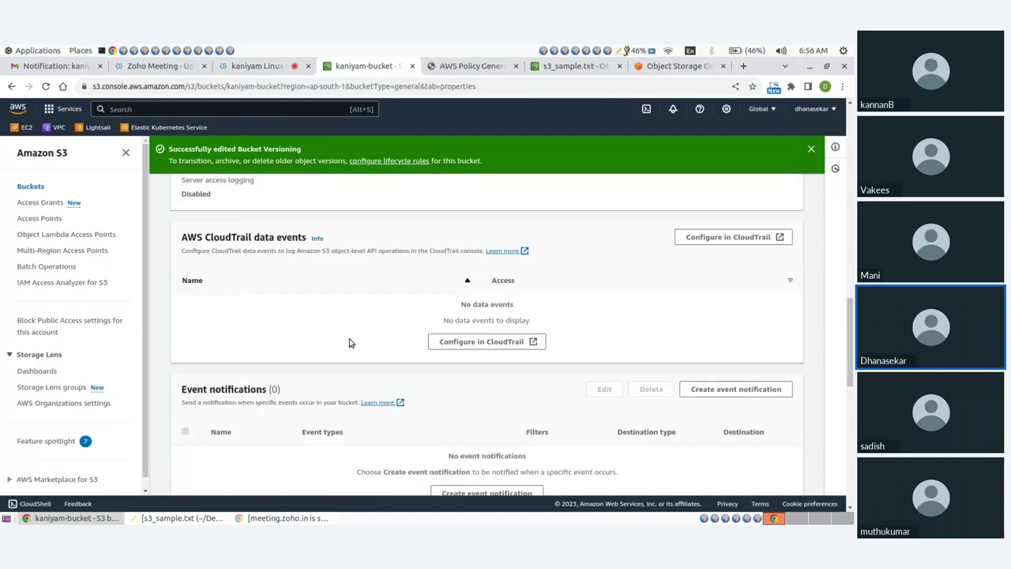
pyautogui.scroll(15, 351, 343)
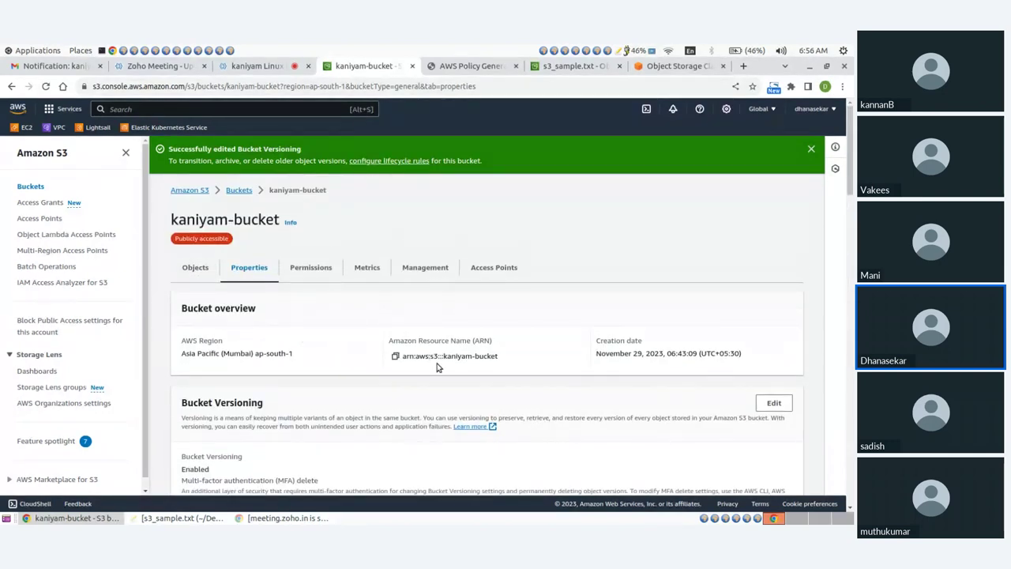
# - Reopen s3_sample.txt from kaniyam-bucket and examine its properties, permissions and version list before uploading the edited copy
pyautogui.scroll(-2, 498, 350)
pyautogui.scroll(2, 393, 360)
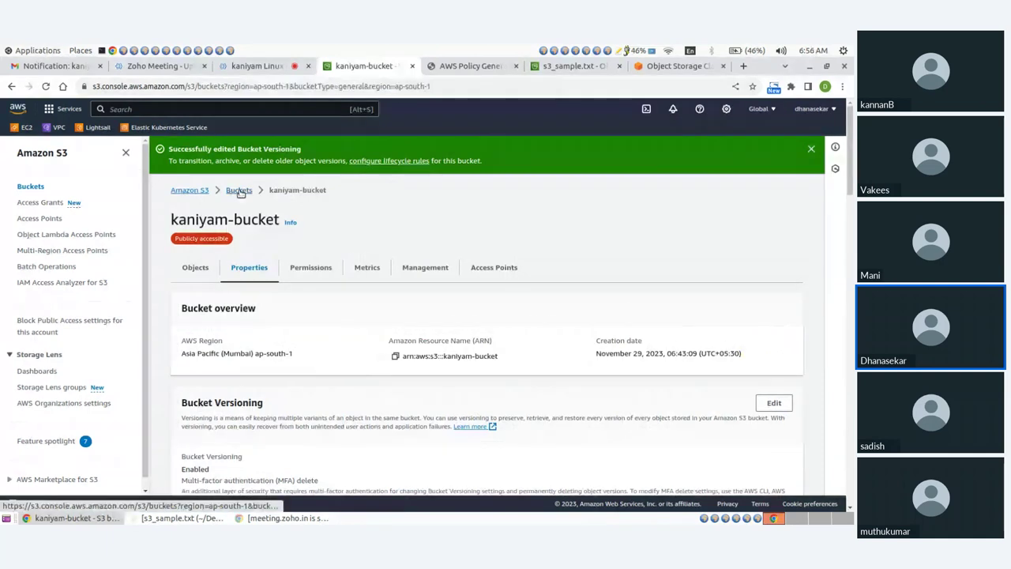
pyautogui.click(240, 191)
pyautogui.click(238, 375)
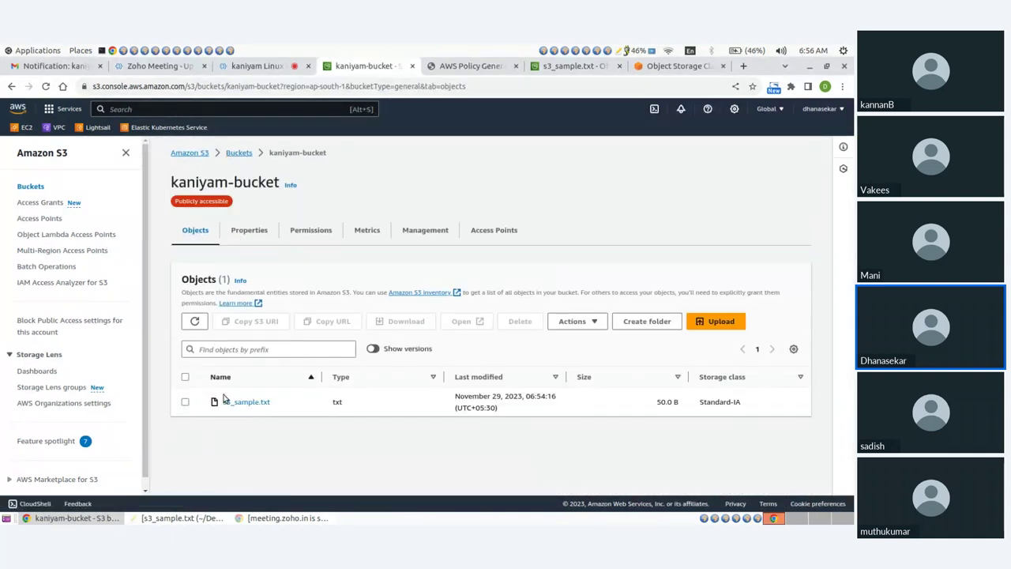
pyautogui.click(242, 402)
pyautogui.scroll(-3, 286, 372)
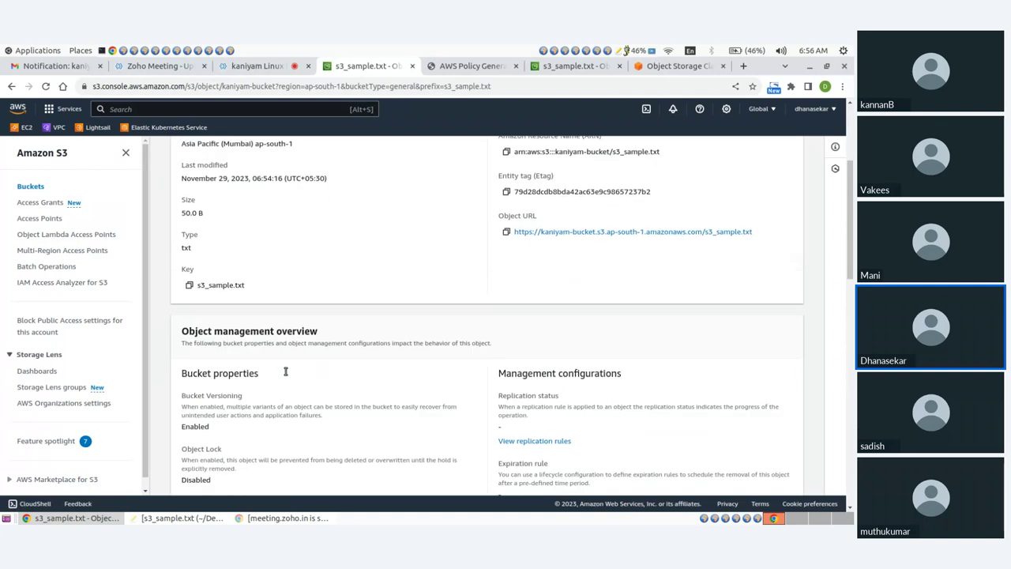
pyautogui.scroll(3, 286, 371)
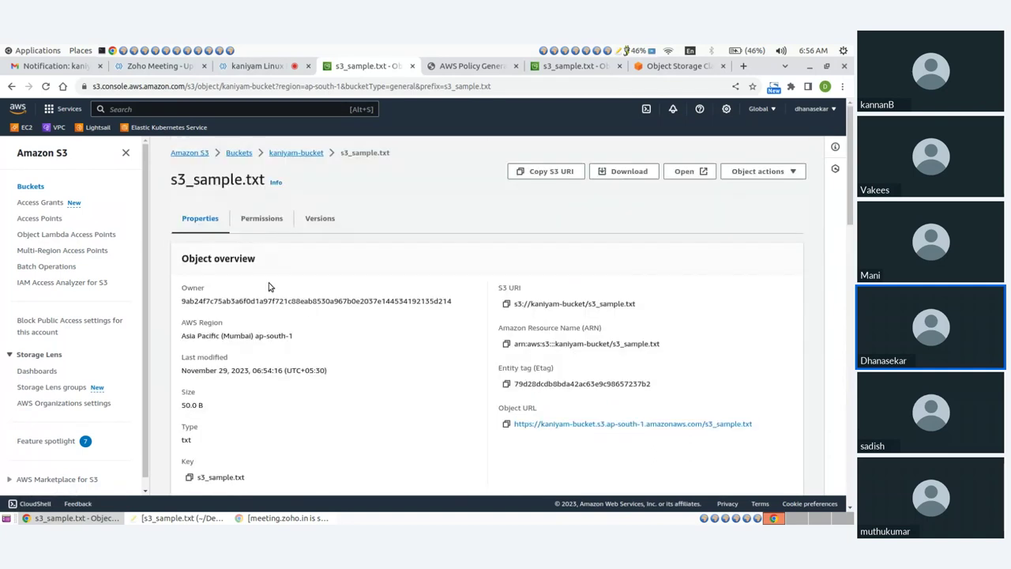
pyautogui.click(264, 223)
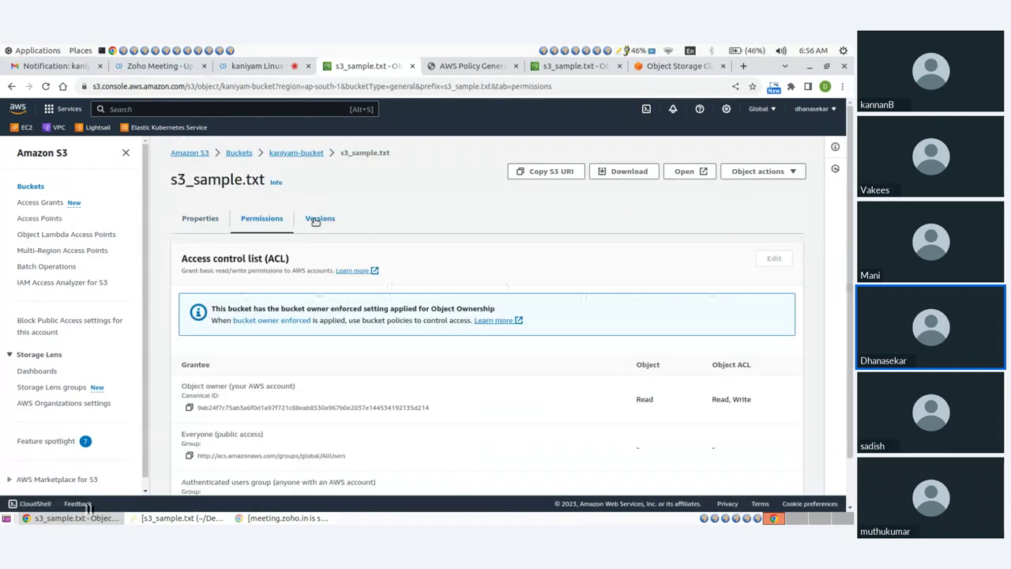
pyautogui.click(315, 222)
pyautogui.moveTo(226, 341); pyautogui.dragTo(287, 343)
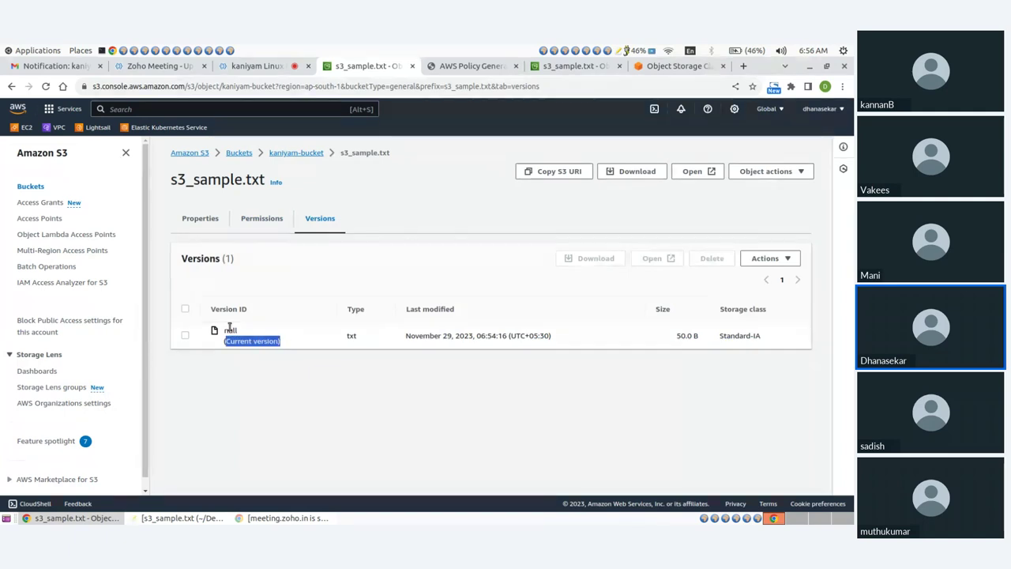
pyautogui.click(276, 365)
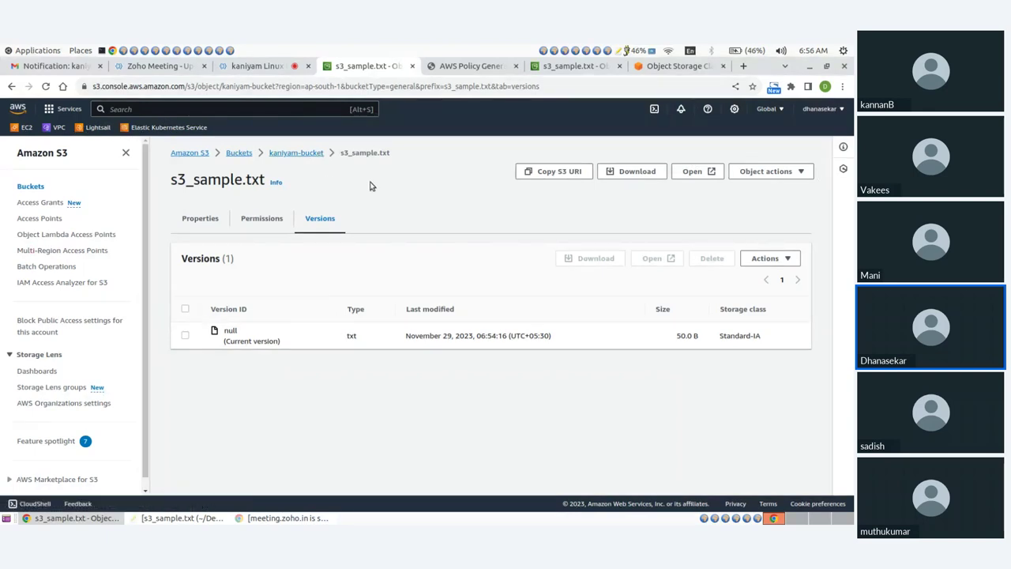
# - Start an upload to kaniyam-bucket and add s3_sample.txt from the Desktop folder
pyautogui.click(294, 154)
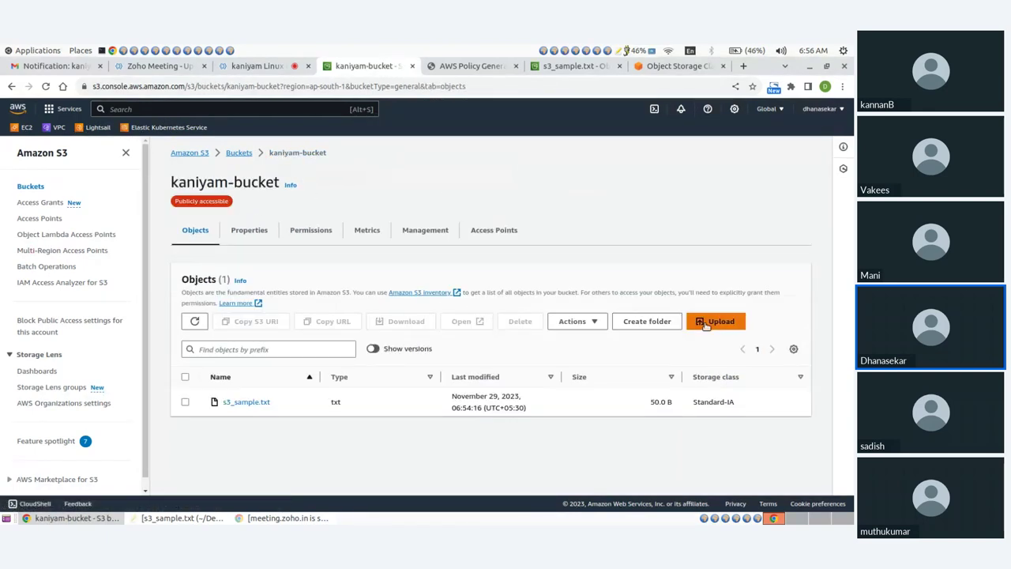
pyautogui.click(706, 324)
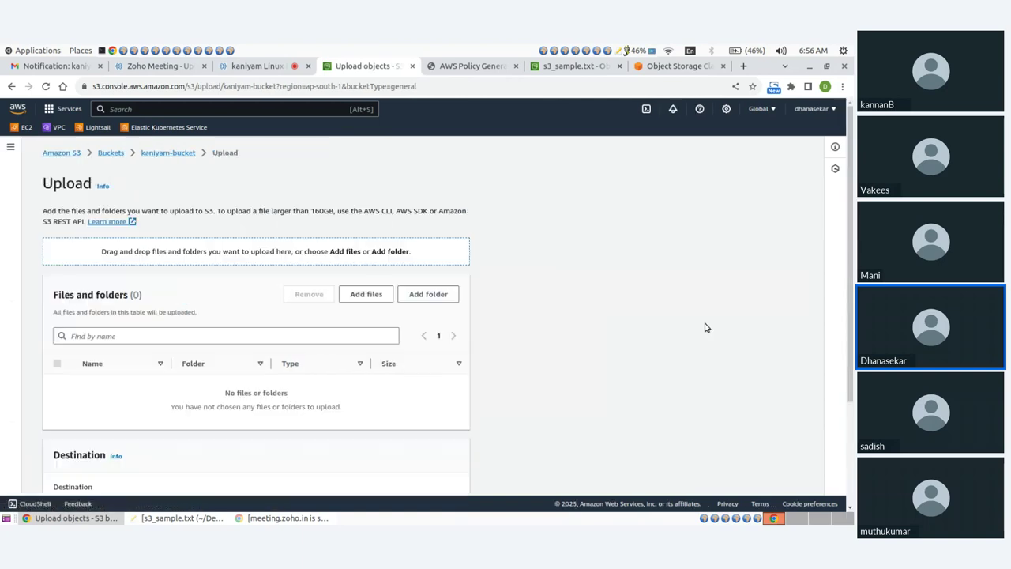
pyautogui.click(367, 295)
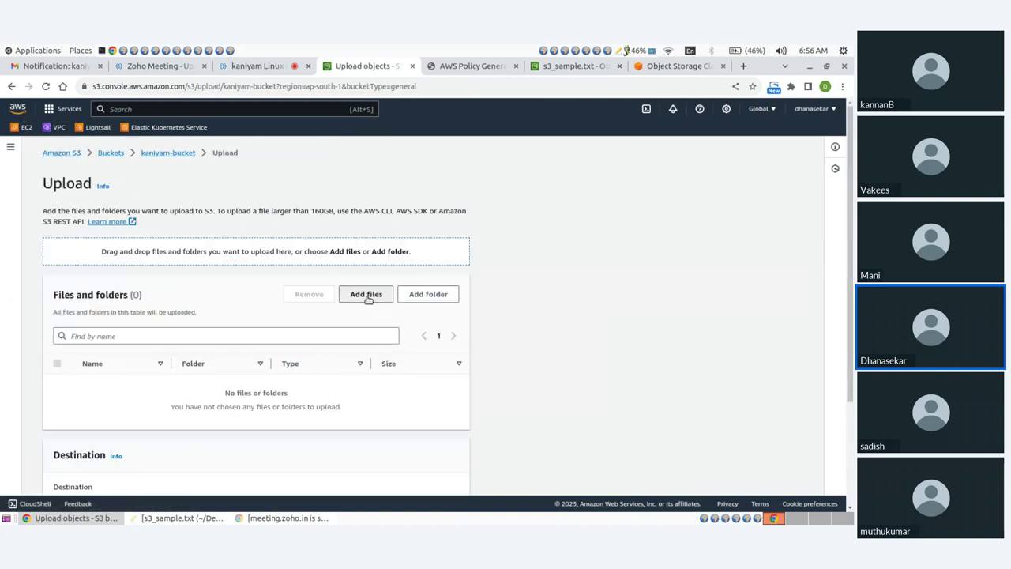
pyautogui.click(225, 206)
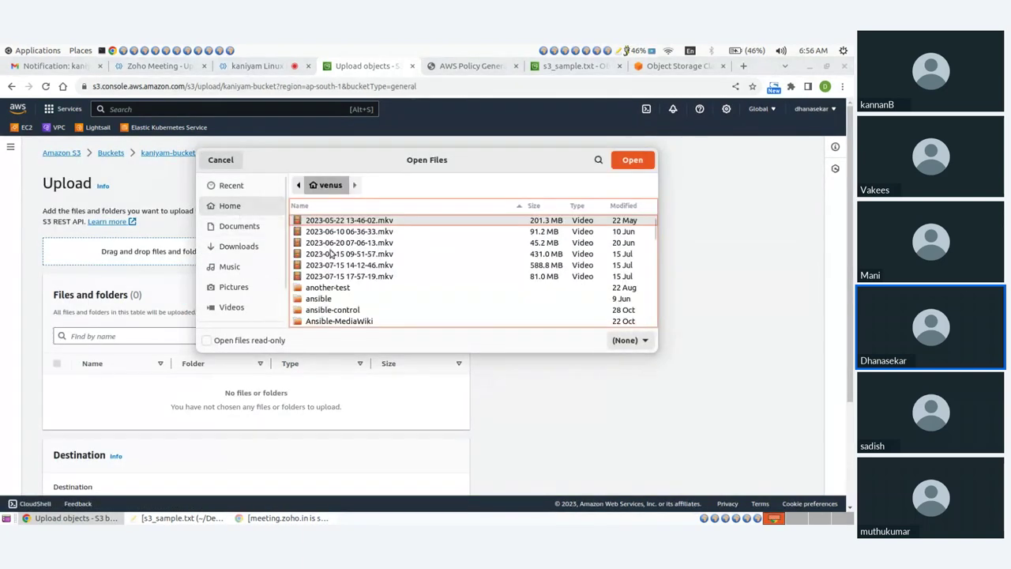
pyautogui.scroll(-3, 331, 252)
pyautogui.scroll(-3, 332, 251)
pyautogui.doubleClick(332, 258)
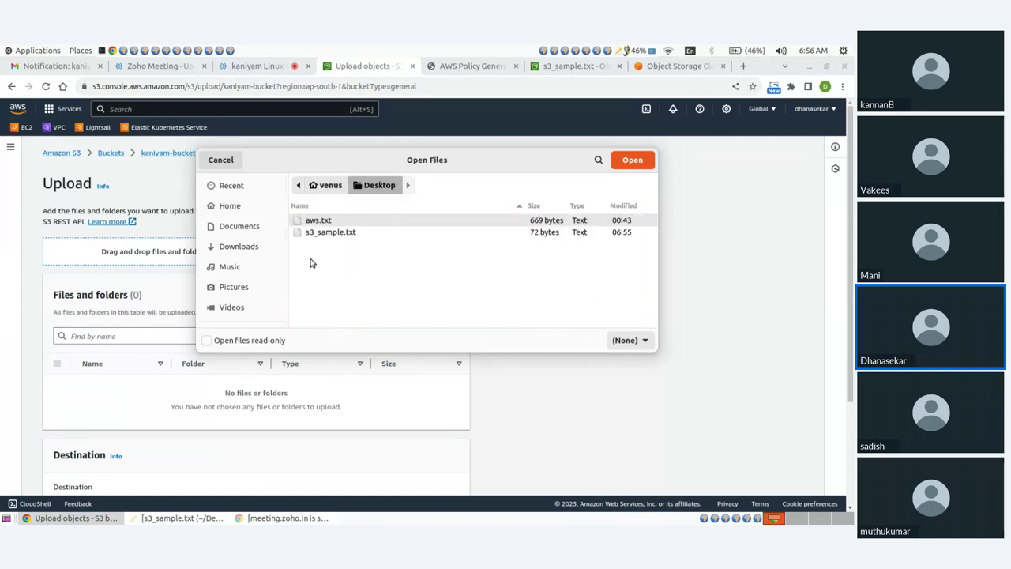
pyautogui.click(633, 160)
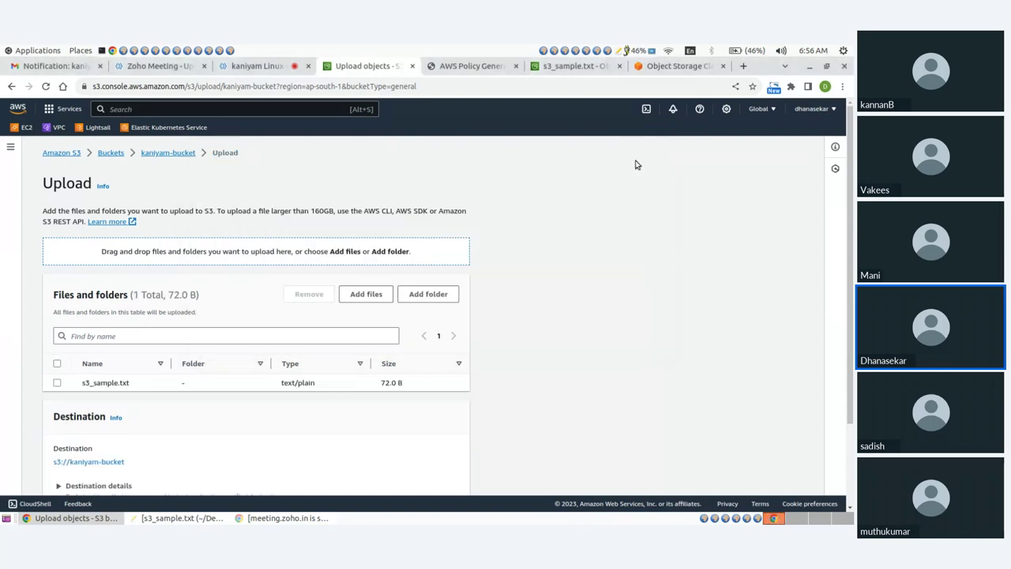
# - Upload the added s3_sample.txt with the default settings and close the upload status page
pyautogui.scroll(-3, 445, 271)
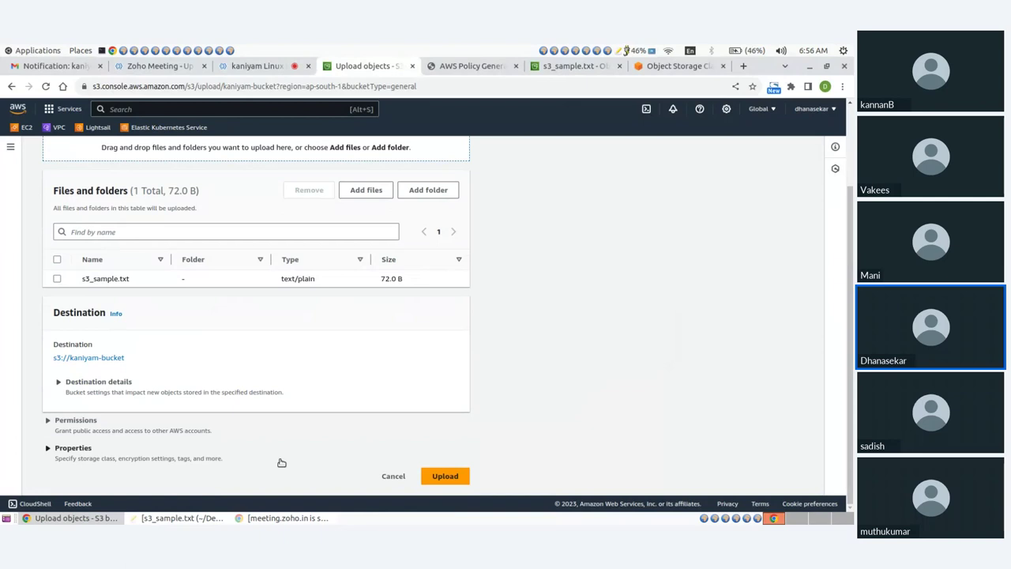
pyautogui.click(445, 476)
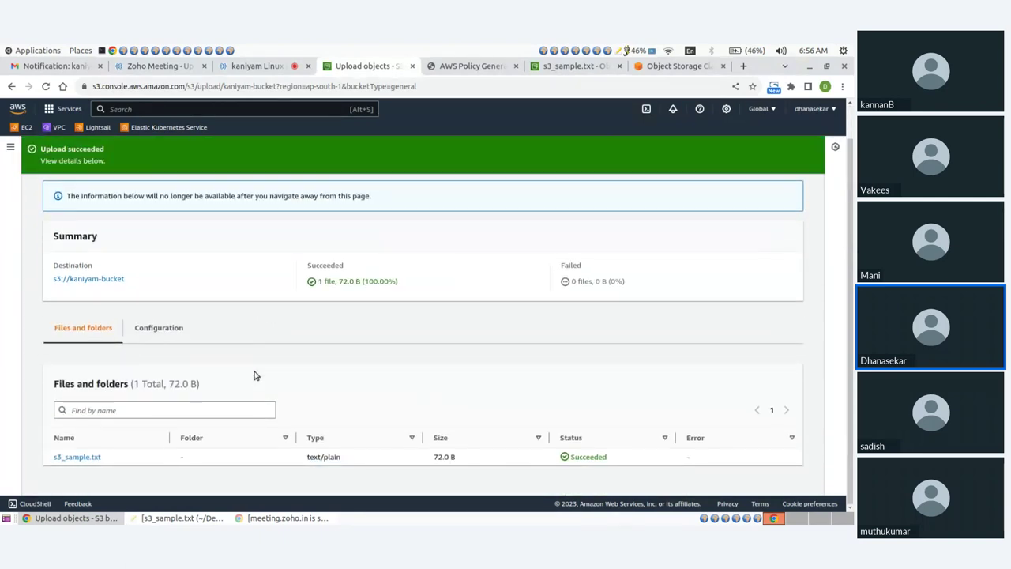
pyautogui.scroll(1, 254, 376)
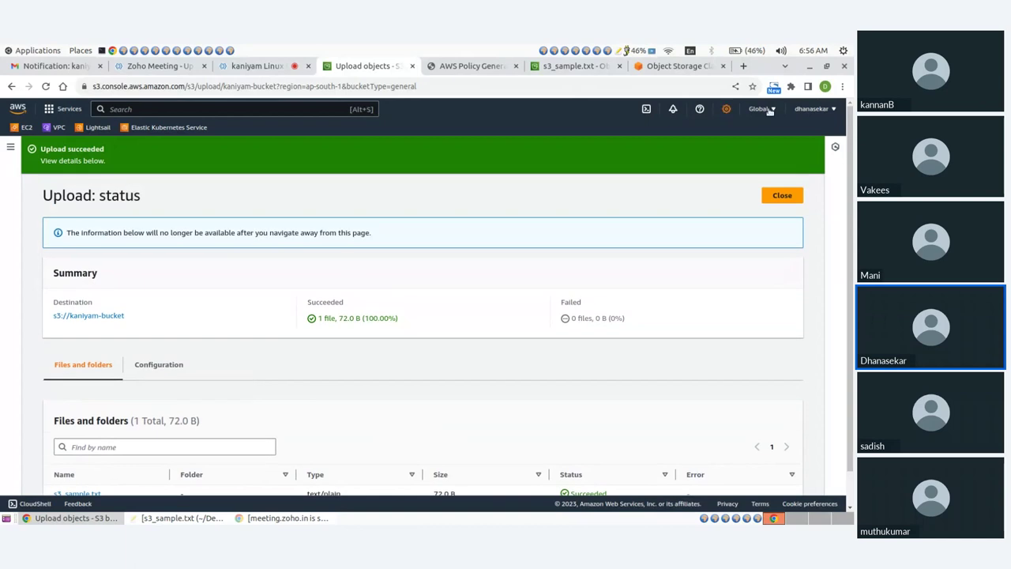
pyautogui.click(783, 195)
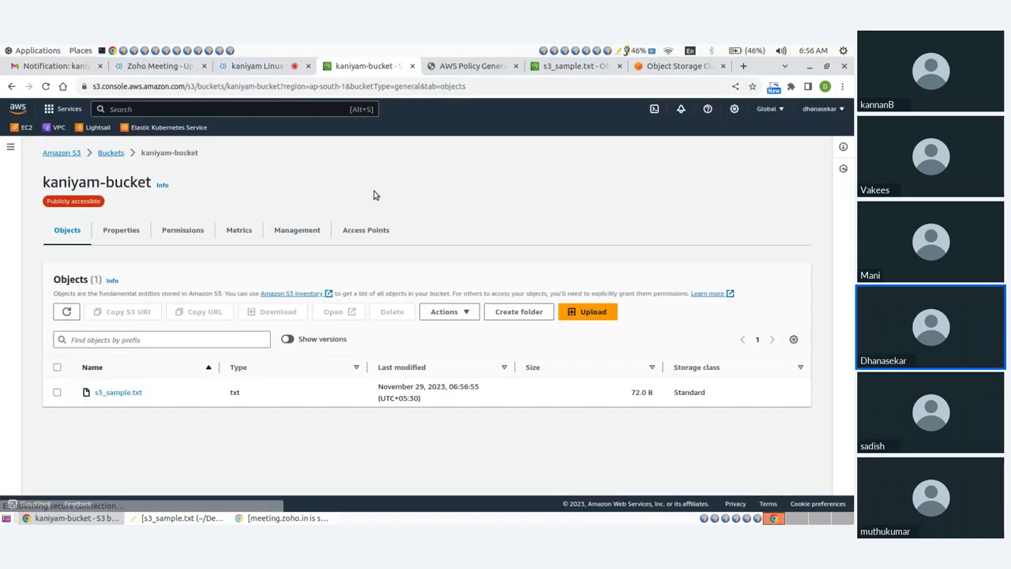
# - Reopen kaniyam-bucket from the bucket list and compare the current and previous versions of s3_sample.txt by version ID
pyautogui.click(57, 392)
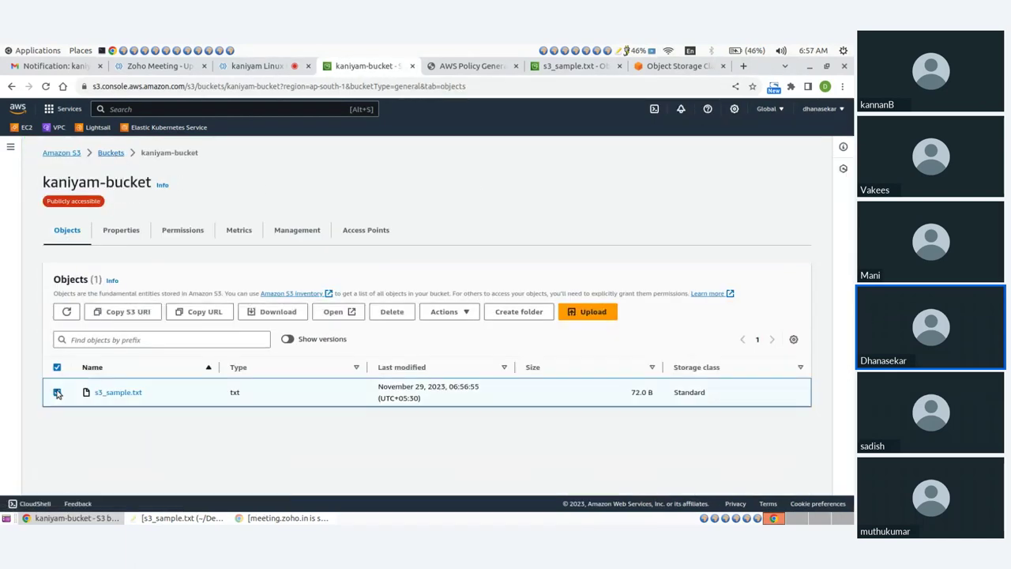
pyautogui.click(121, 235)
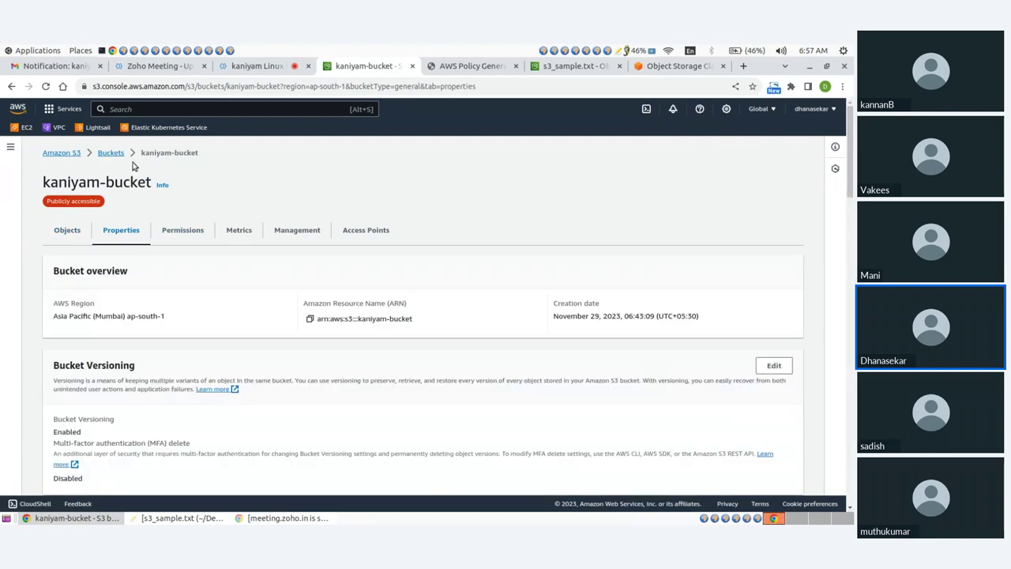
pyautogui.click(110, 154)
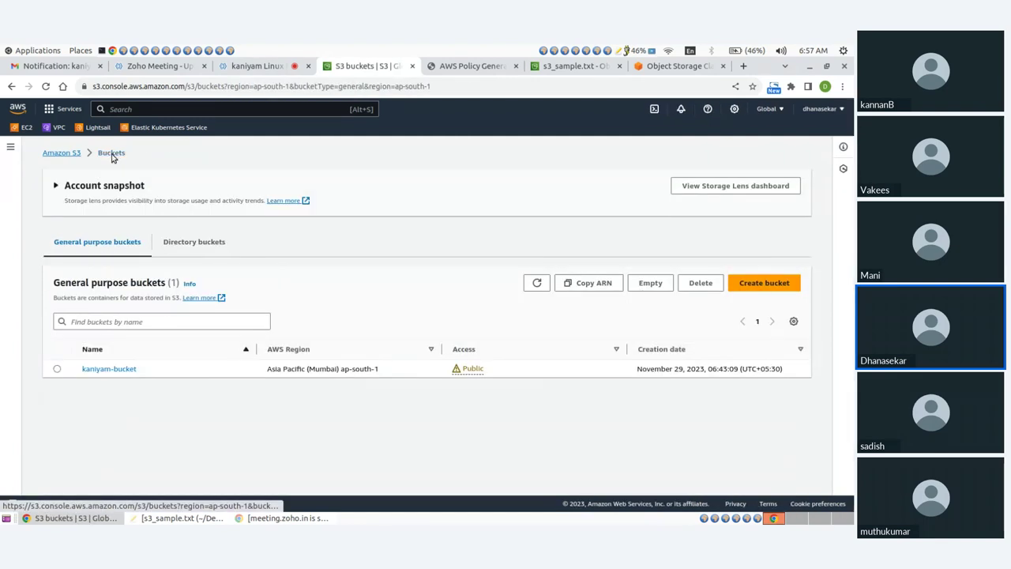
pyautogui.click(85, 369)
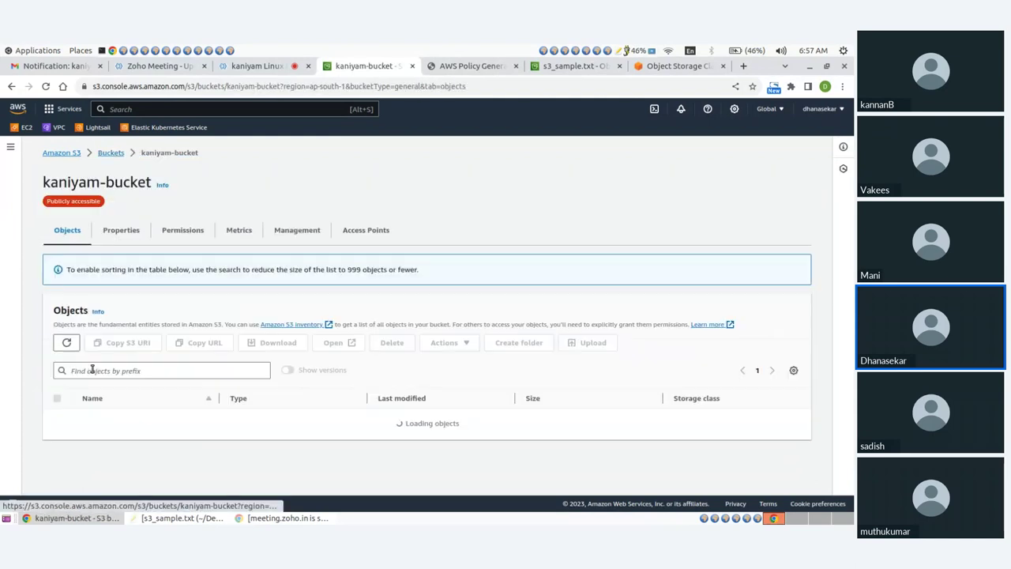
pyautogui.click(118, 394)
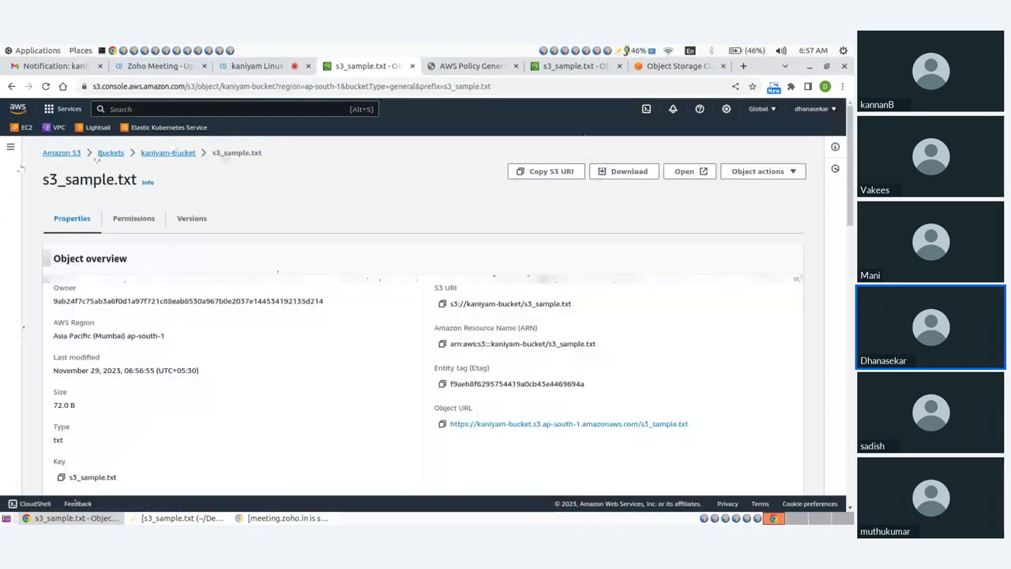
pyautogui.click(192, 218)
pyautogui.moveTo(93, 333); pyautogui.dragTo(151, 343)
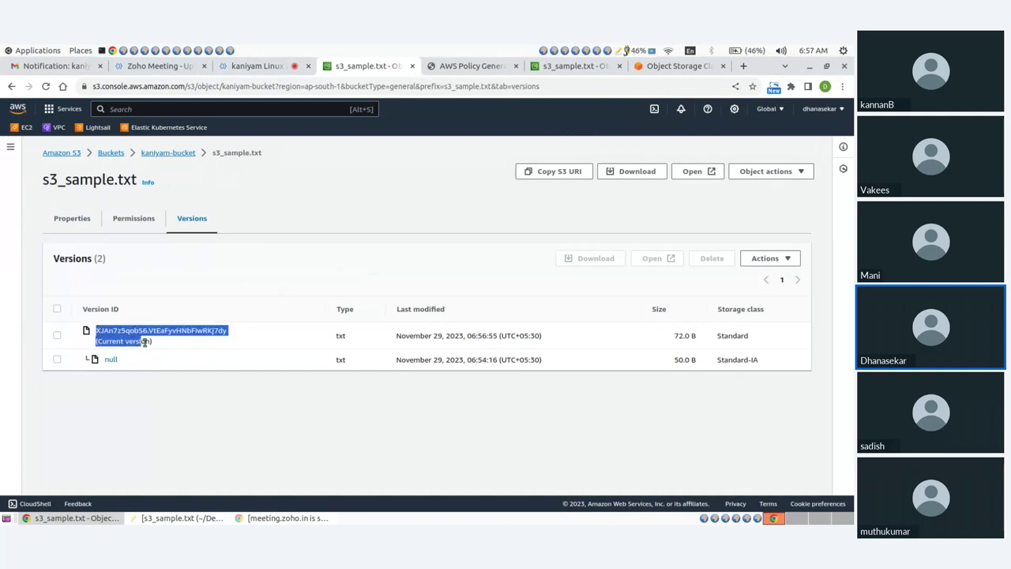
pyautogui.click(156, 348)
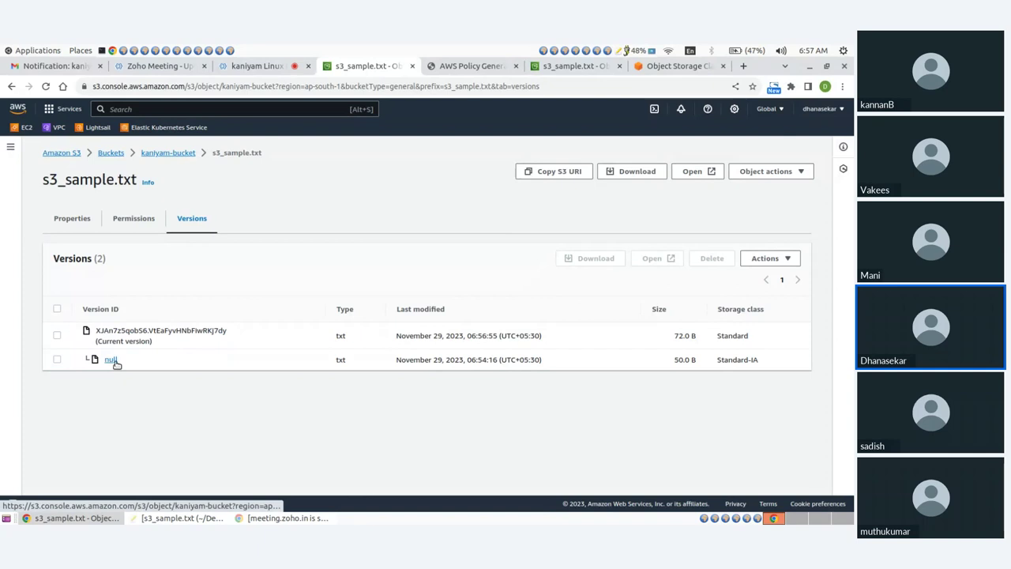
pyautogui.moveTo(102, 333); pyautogui.dragTo(170, 345)
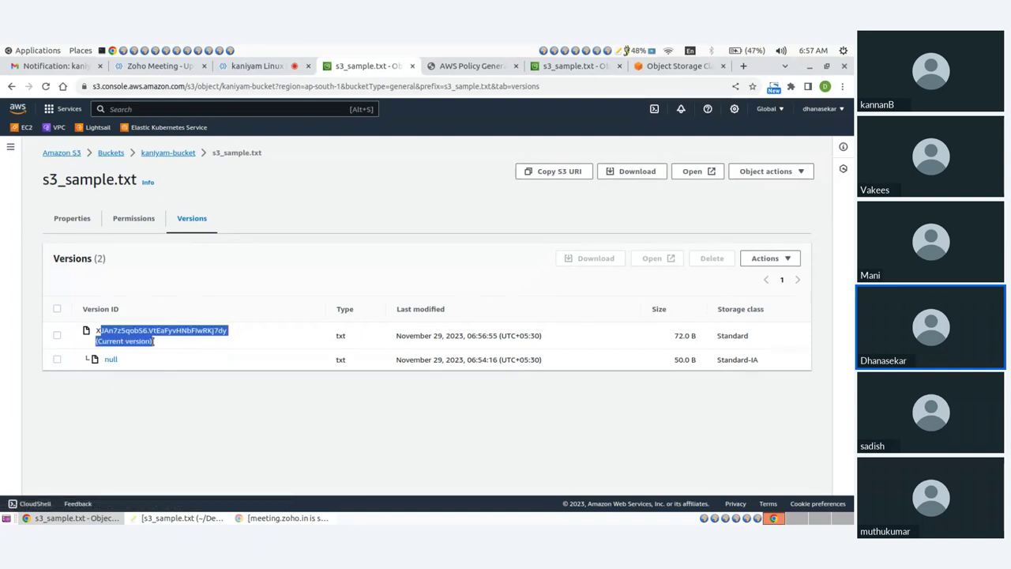
pyautogui.click(170, 344)
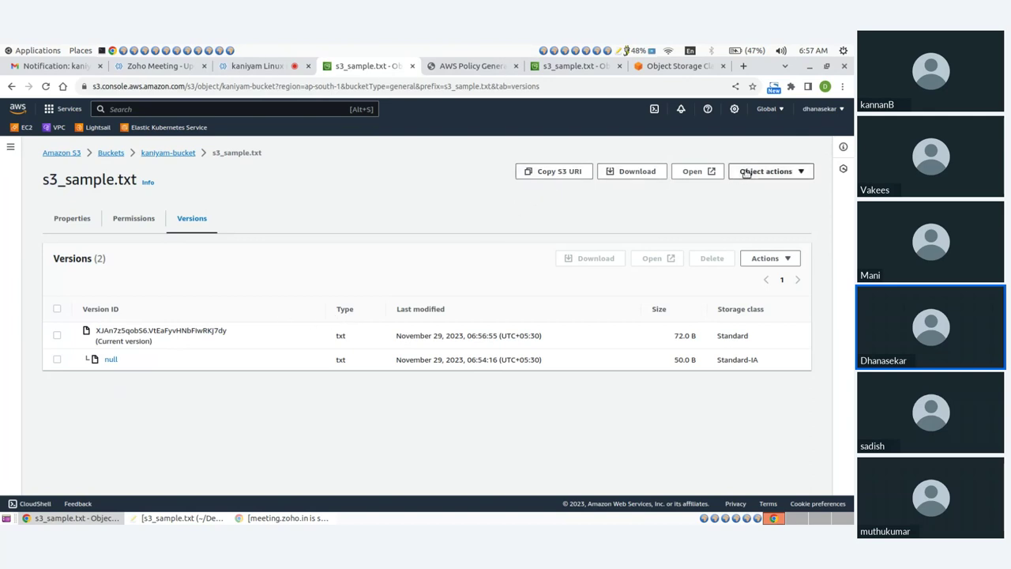
pyautogui.click(549, 173)
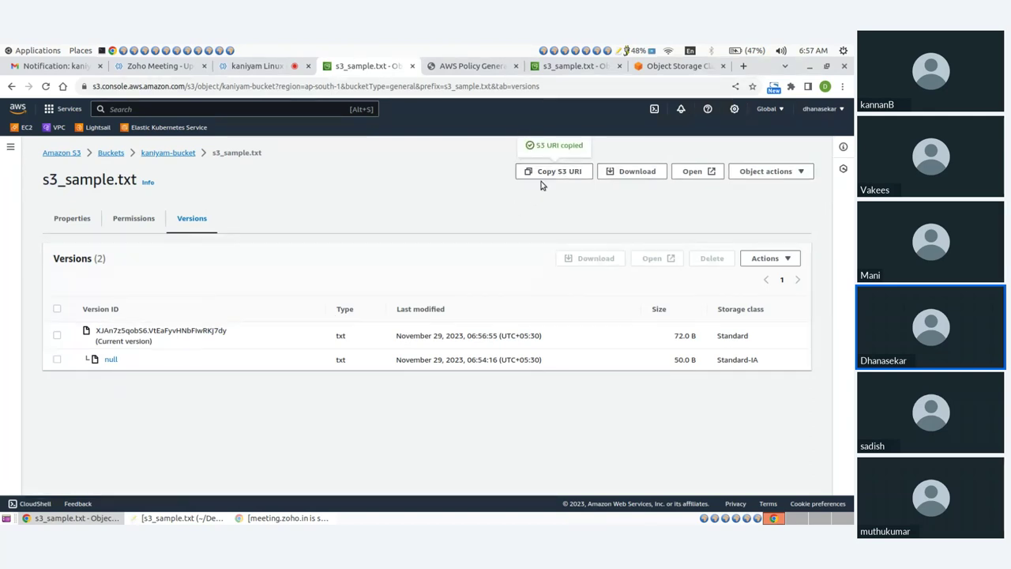
pyautogui.click(585, 69)
pyautogui.click(686, 67)
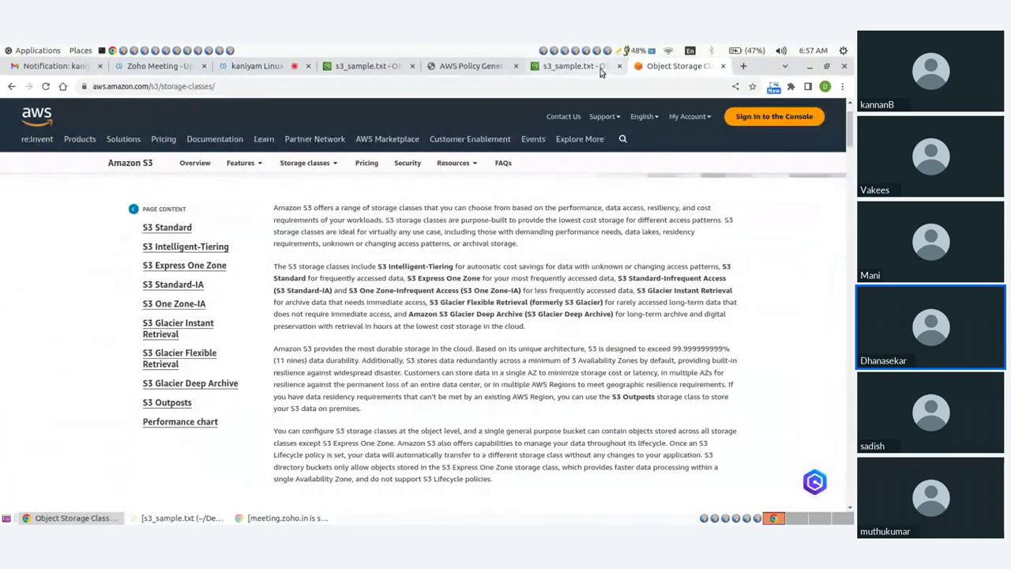
# - In the other S3 console tab, reopen s3_sample.txt from kaniyam-bucket and copy its object URL
pyautogui.click(600, 70)
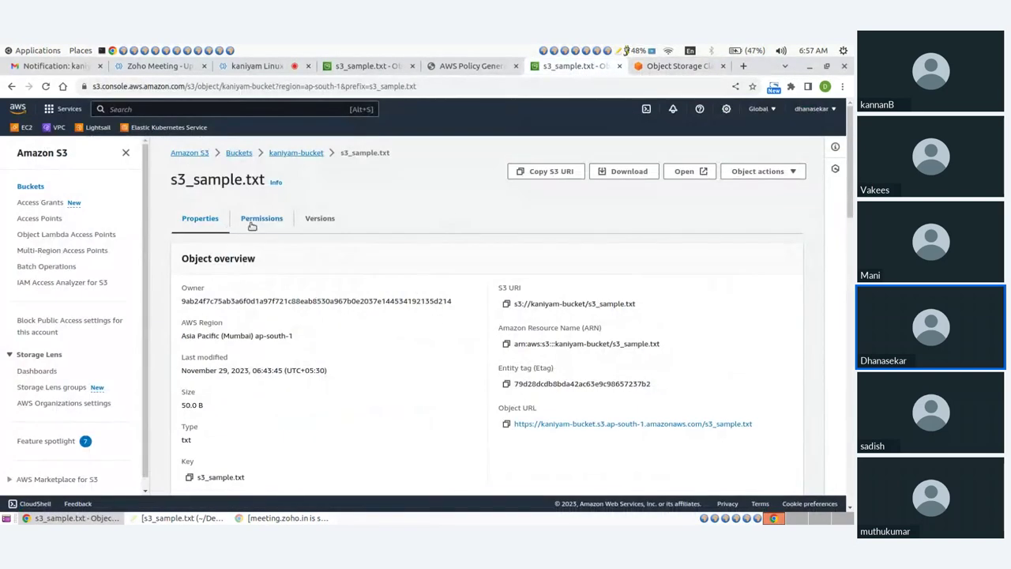
pyautogui.click(290, 156)
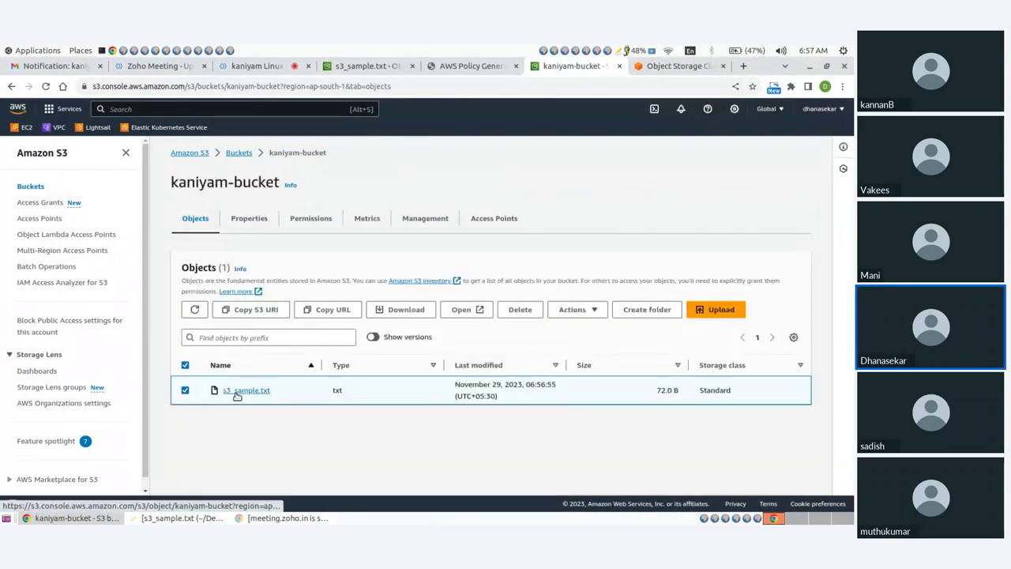
pyautogui.click(236, 393)
pyautogui.scroll(-1, 500, 358)
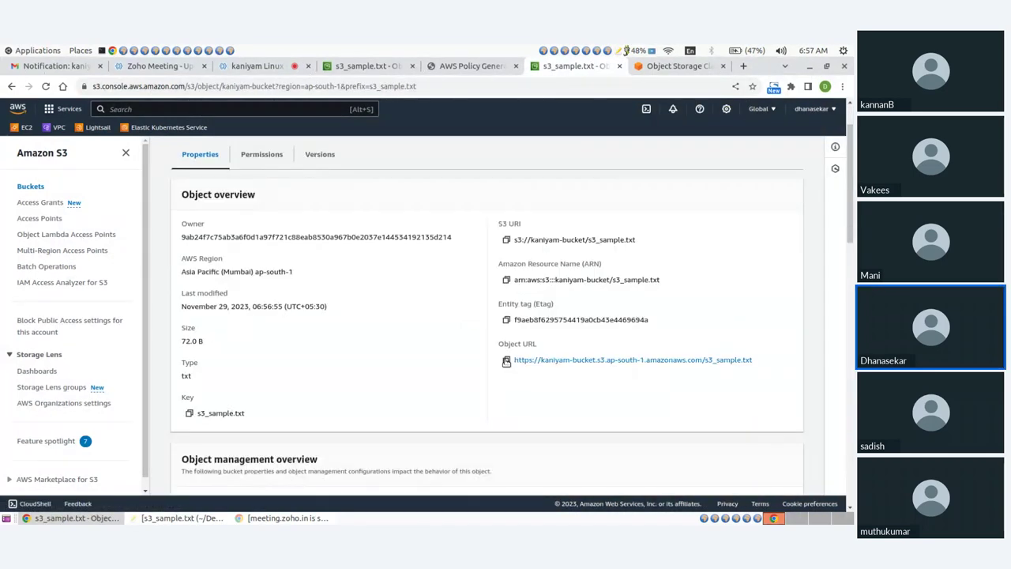
pyautogui.click(507, 359)
# - Open the copied object URL in a new browser tab and highlight the line "third line Hello Asia"
pyautogui.click(744, 65)
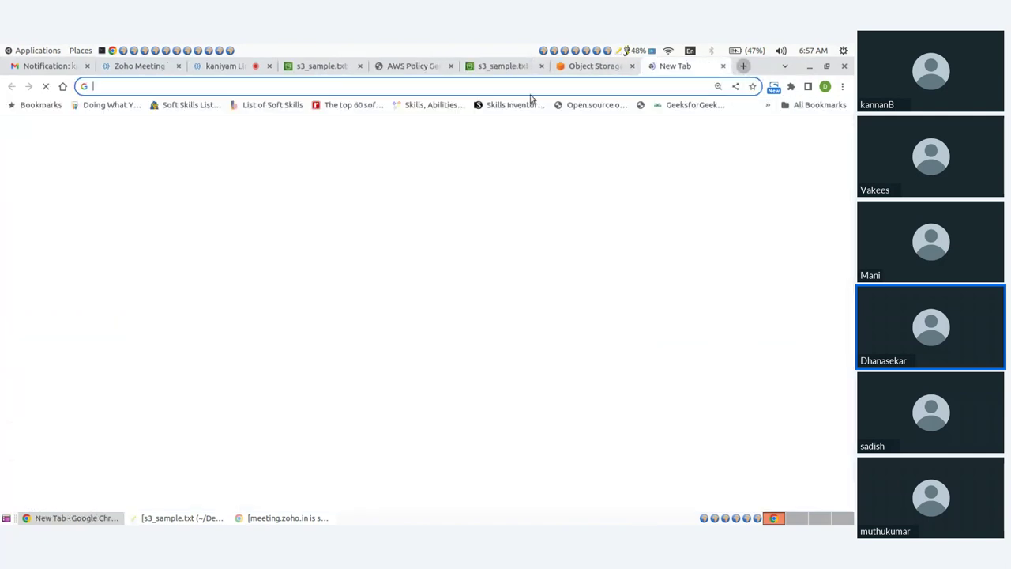
pyautogui.hotkey('ctrl', 'v')
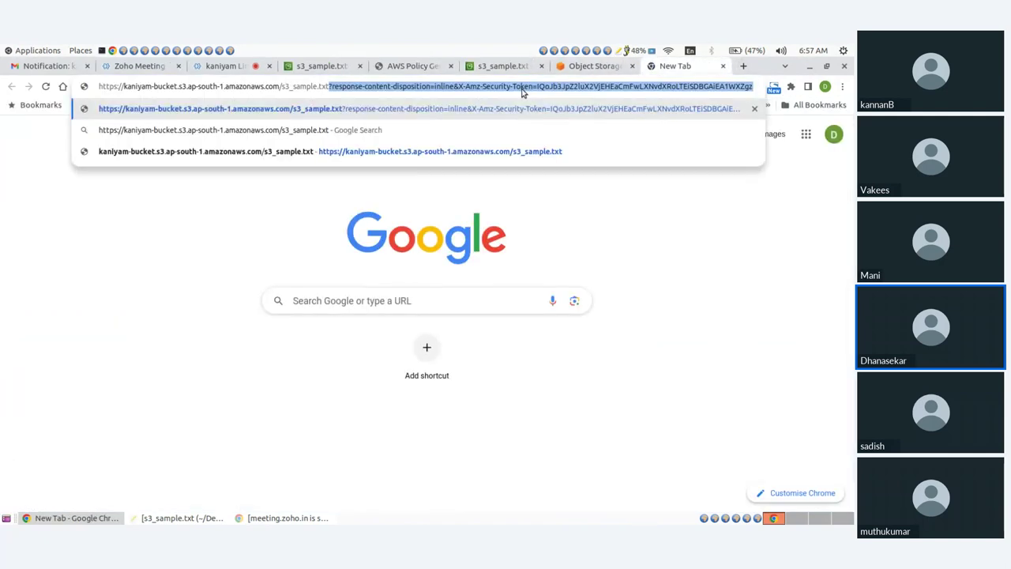
pyautogui.press('Return')
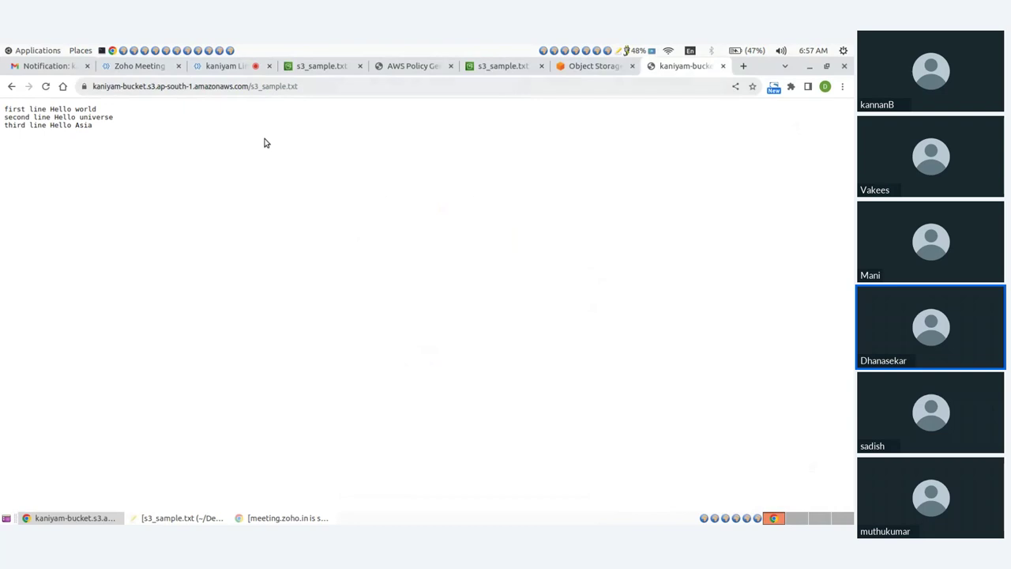
pyautogui.moveTo(4, 126); pyautogui.dragTo(81, 136)
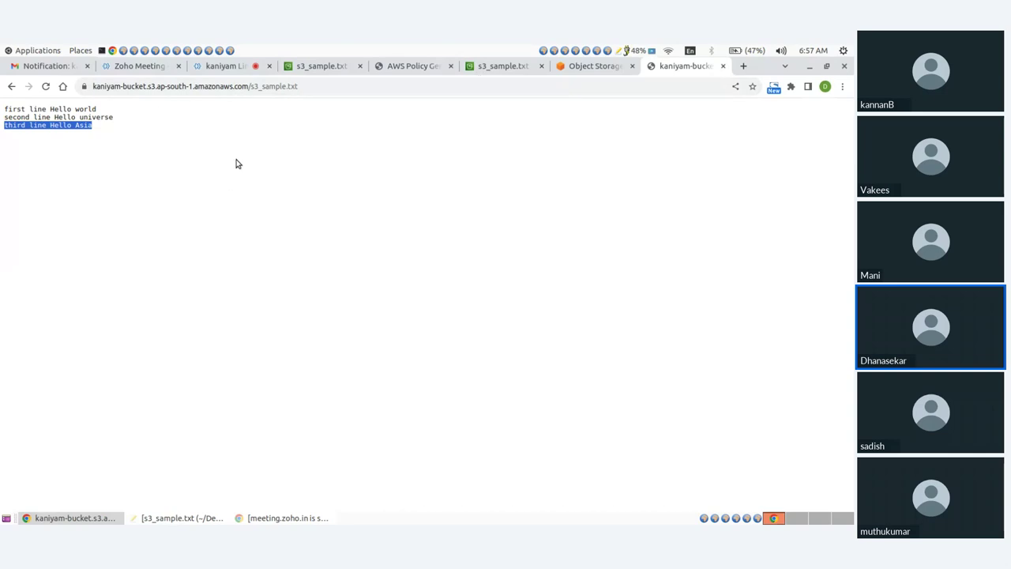
# - Return to the S3 console tab and show the list of versions of s3_sample.txt
pyautogui.click(498, 66)
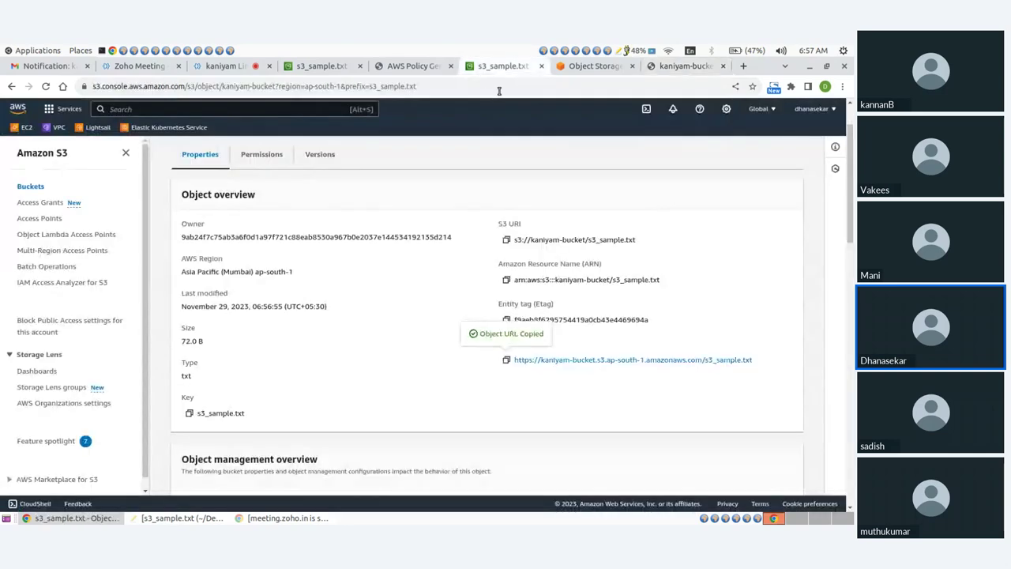
pyautogui.scroll(-4, 318, 288)
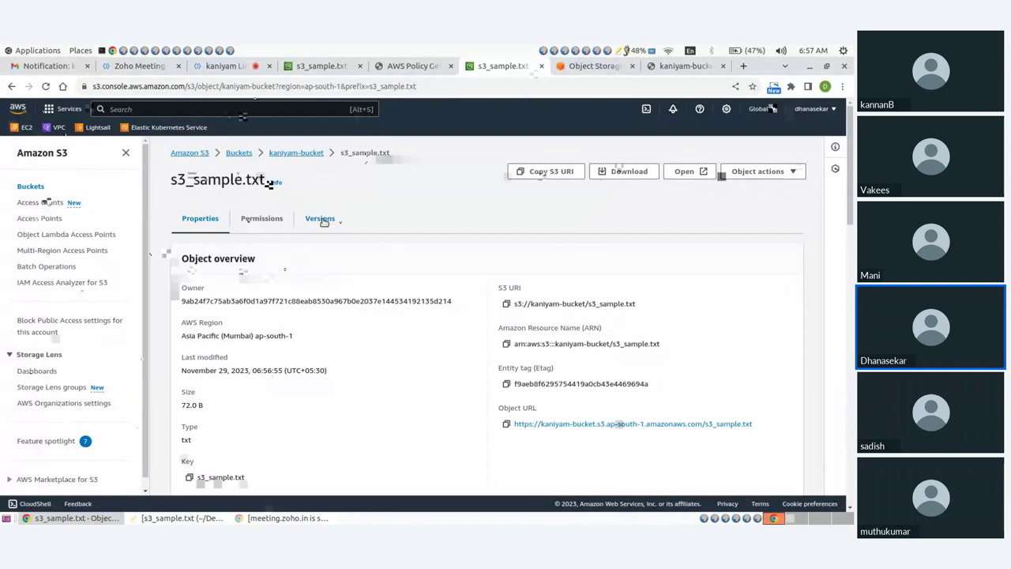
pyautogui.click(320, 219)
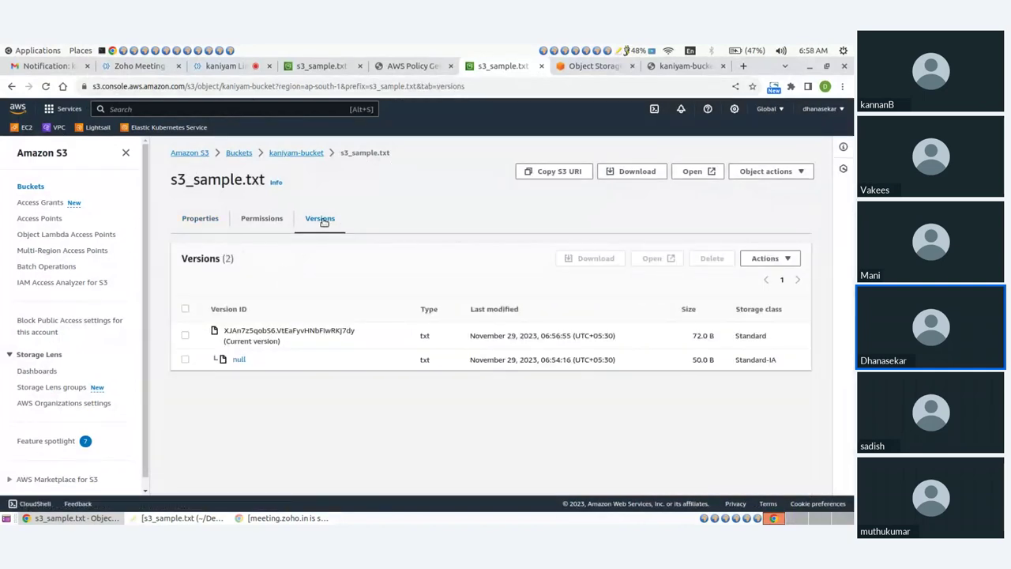
# - Permanently delete the current version of s3_sample.txt, confirming with "permanently delete", and close the deletion status page
pyautogui.click(186, 336)
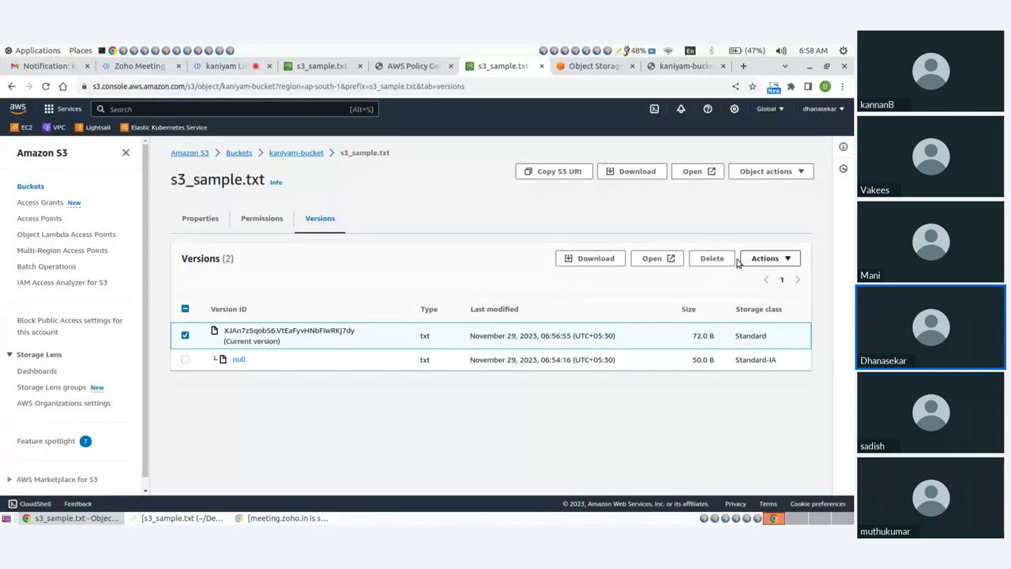
pyautogui.click(712, 259)
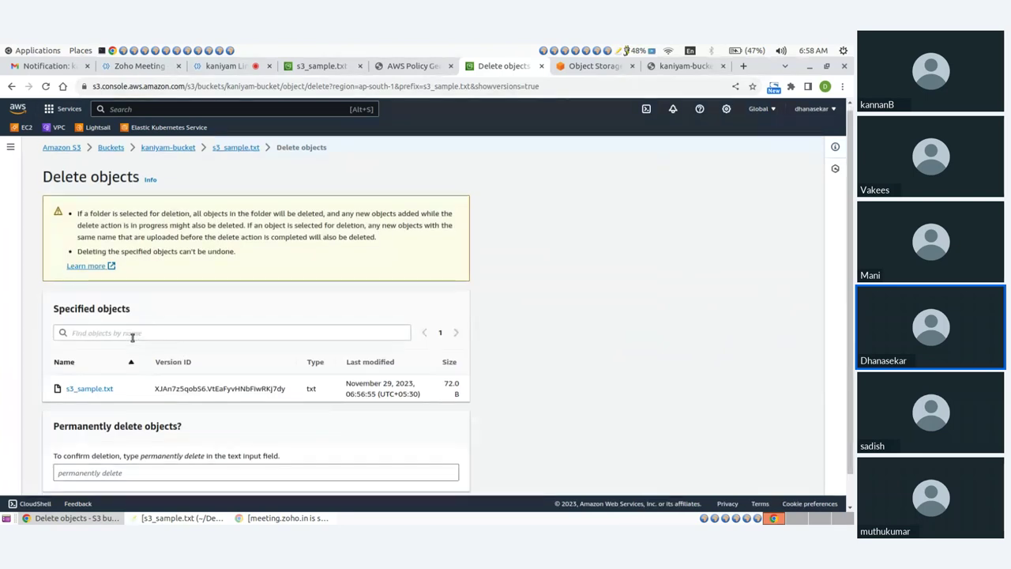
pyautogui.scroll(-1, 132, 337)
pyautogui.click(104, 439)
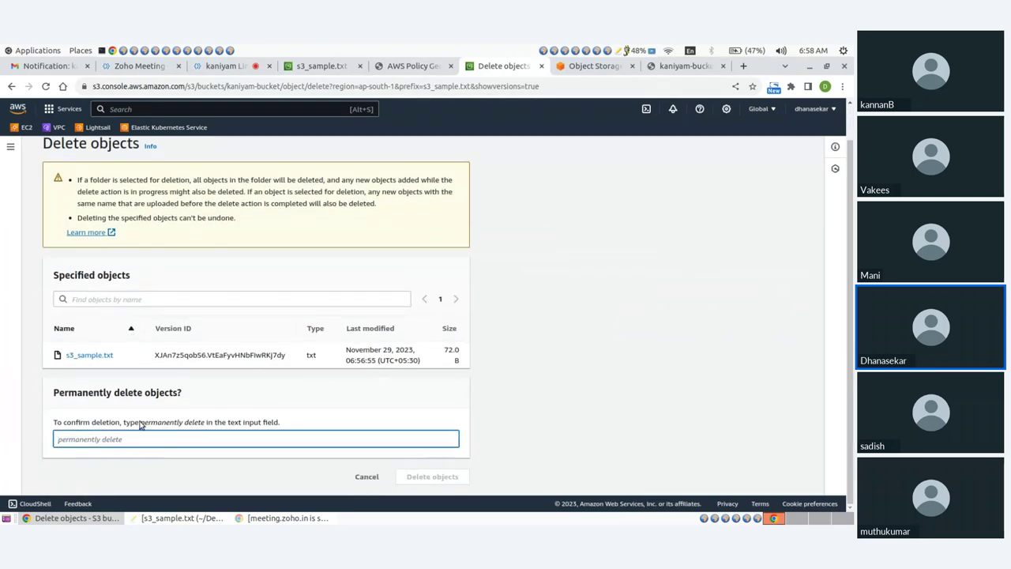
pyautogui.moveTo(142, 424); pyautogui.dragTo(202, 424)
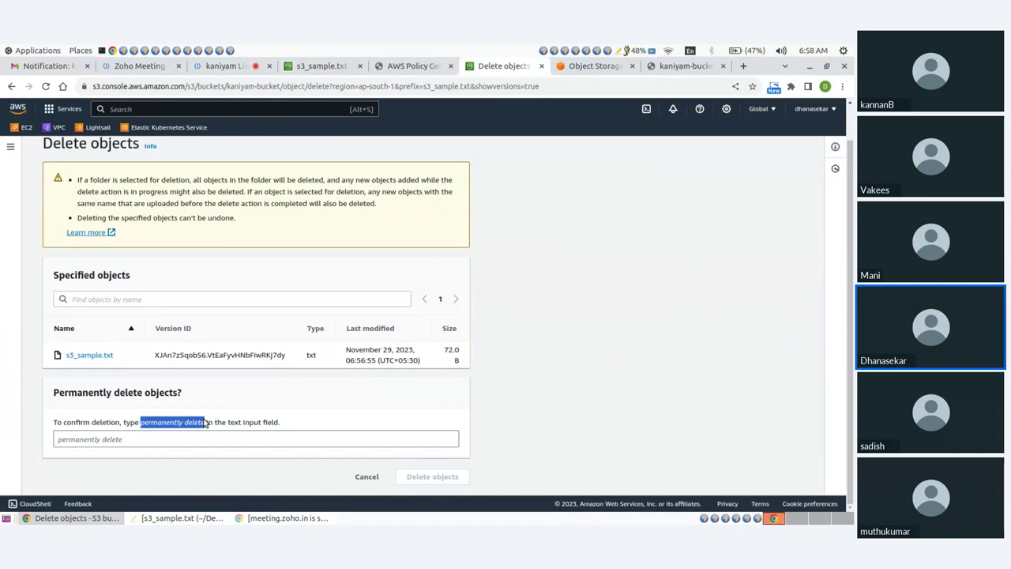
pyautogui.hotkey('ctrl', 'c')
pyautogui.click(245, 439)
pyautogui.hotkey('ctrl', 'v')
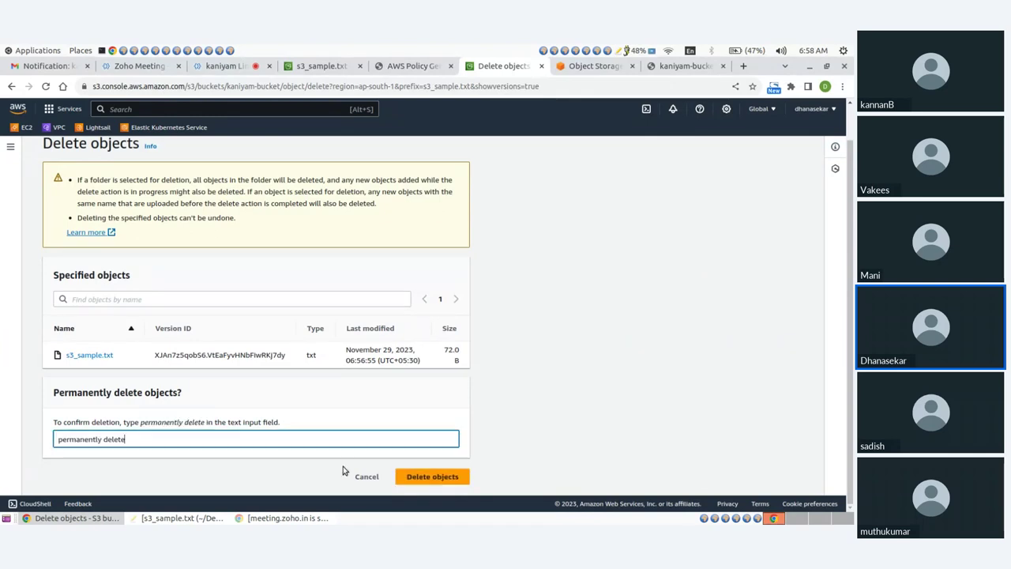
pyautogui.click(432, 476)
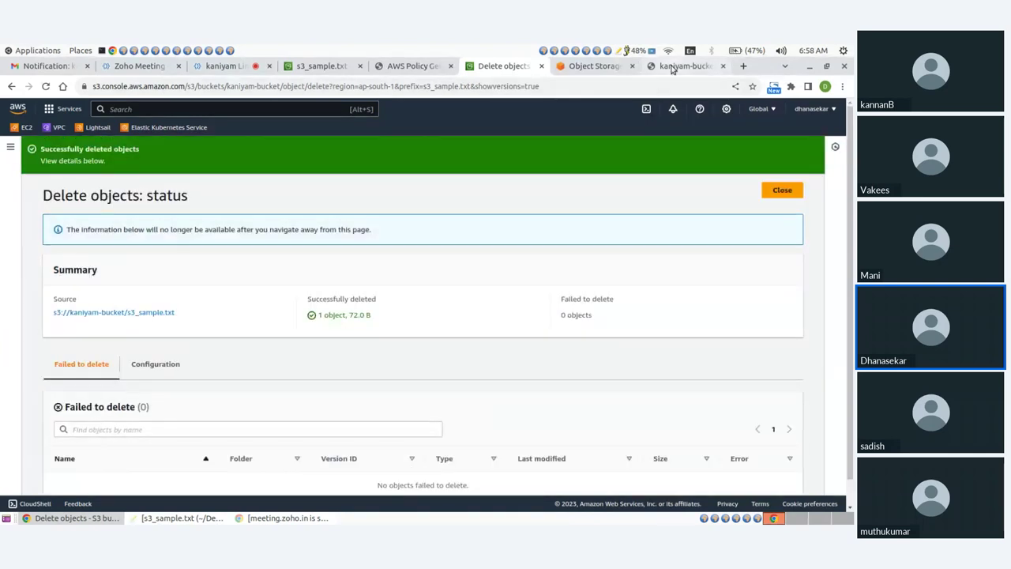
pyautogui.click(771, 193)
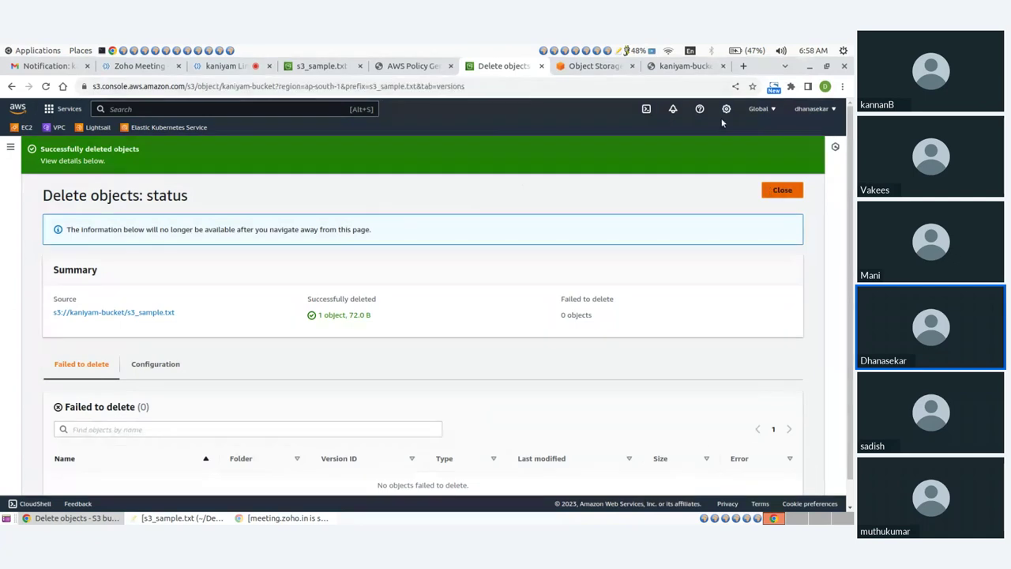
# - Reload the public s3_sample.txt page and highlight its "first line Hello world" and "second line Hello universe" text
pyautogui.click(683, 65)
pyautogui.click(92, 131)
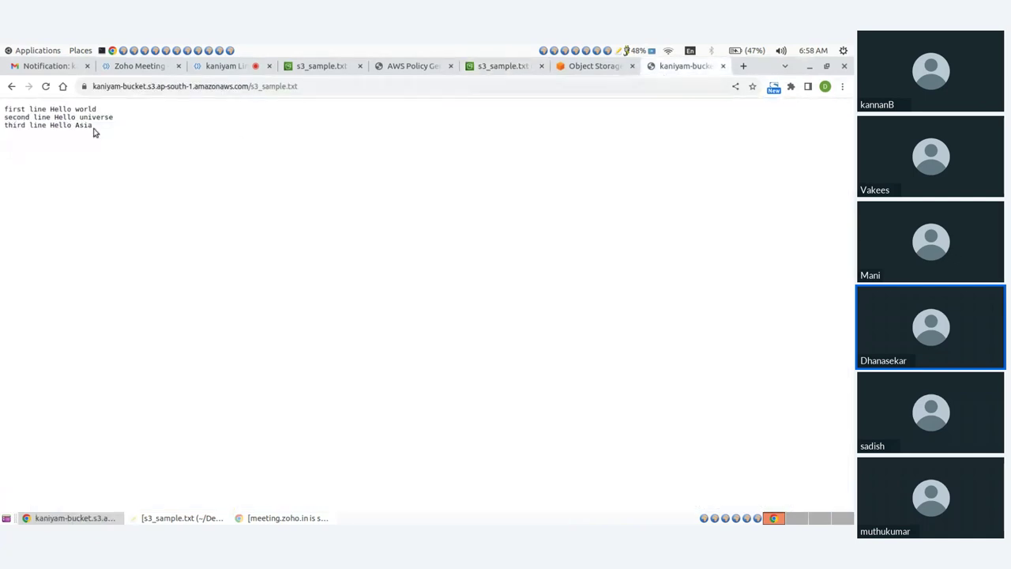
pyautogui.click(45, 87)
pyautogui.moveTo(4, 110); pyautogui.dragTo(118, 118)
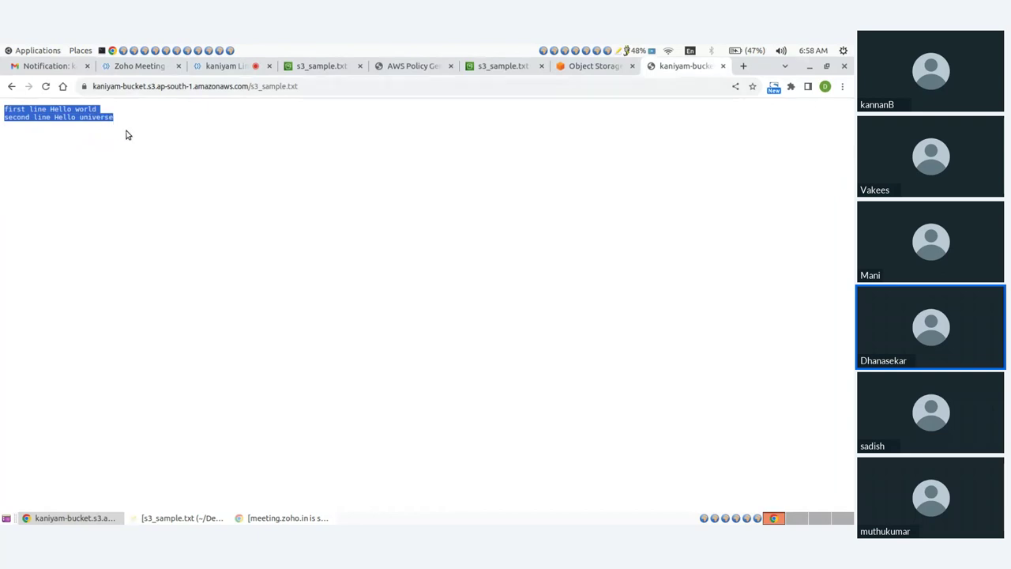
pyautogui.click(144, 153)
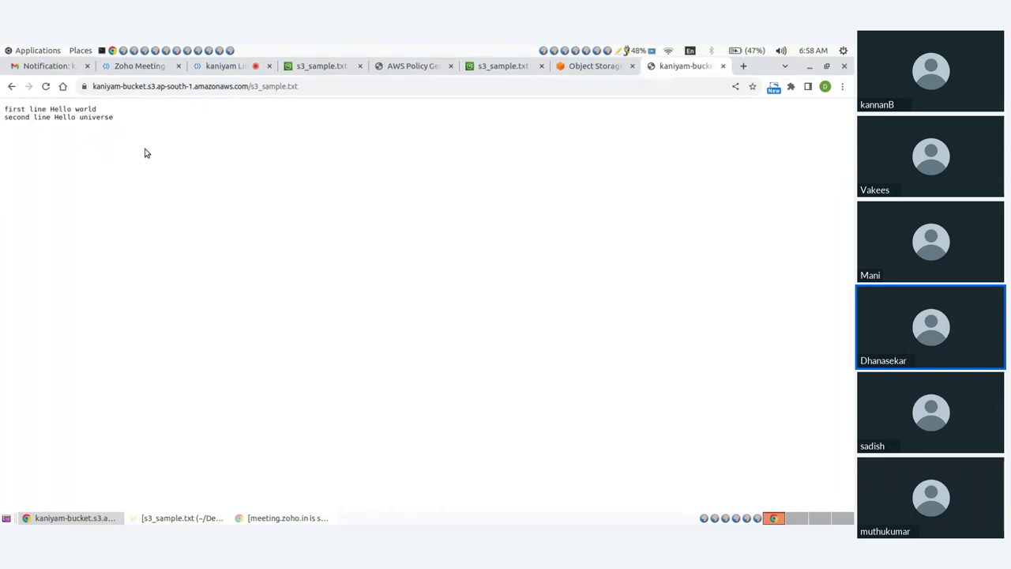
# - Check the version list of s3_sample.txt in the S3 console and go back to the list of buckets
pyautogui.click(583, 70)
pyautogui.click(682, 69)
pyautogui.click(501, 69)
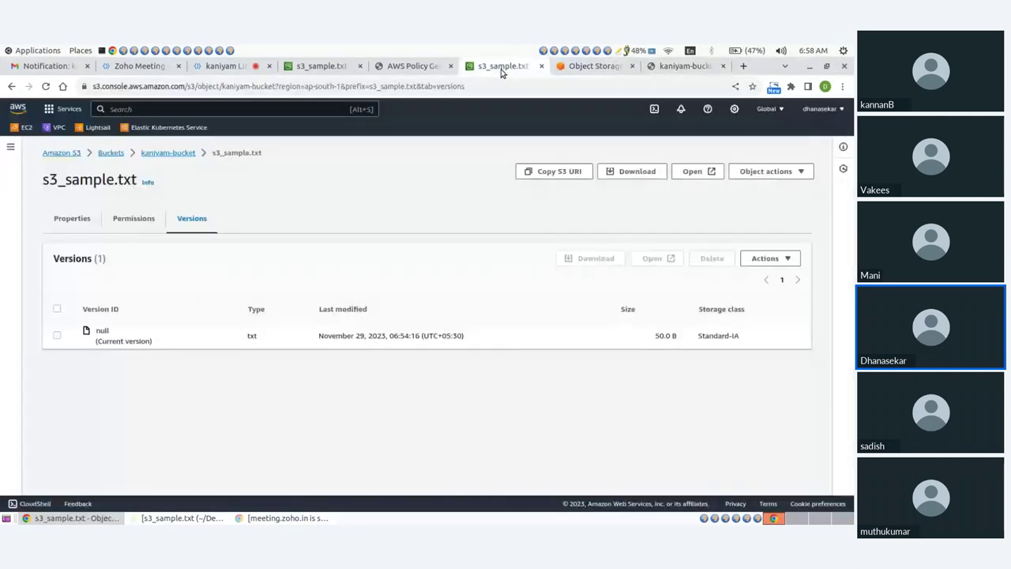
pyautogui.click(120, 155)
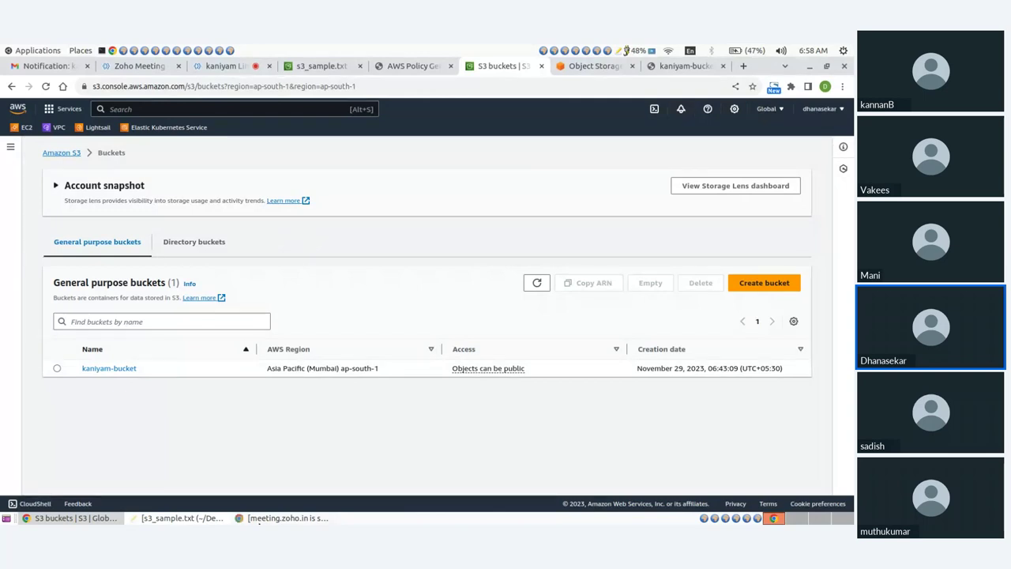
# - Switch to the text editor and review the Standard, Intelligent-Tiering, Standard-IA and Glacier storage classes in S3_storage_class.txt
pyautogui.click(134, 519)
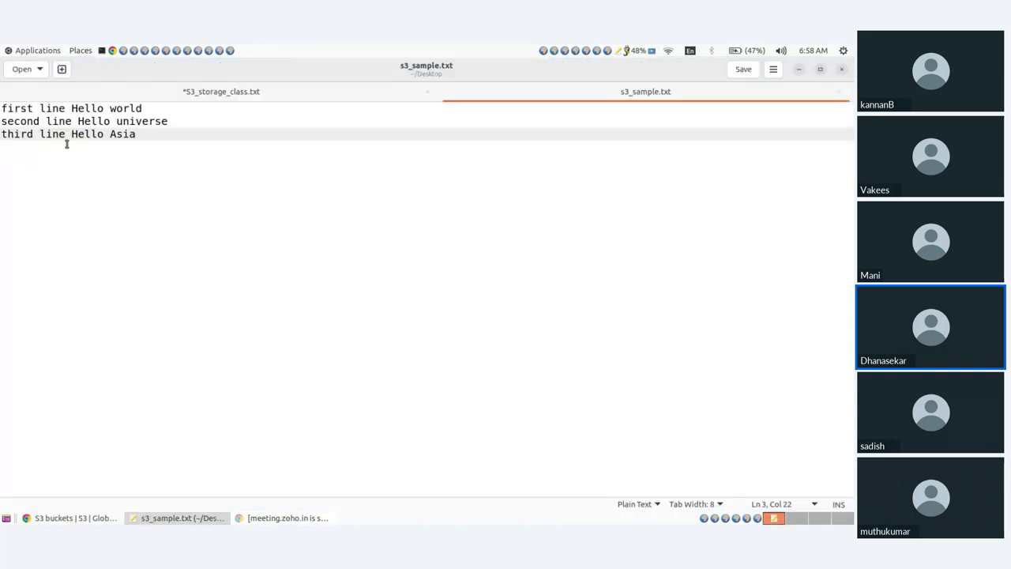
pyautogui.click(317, 92)
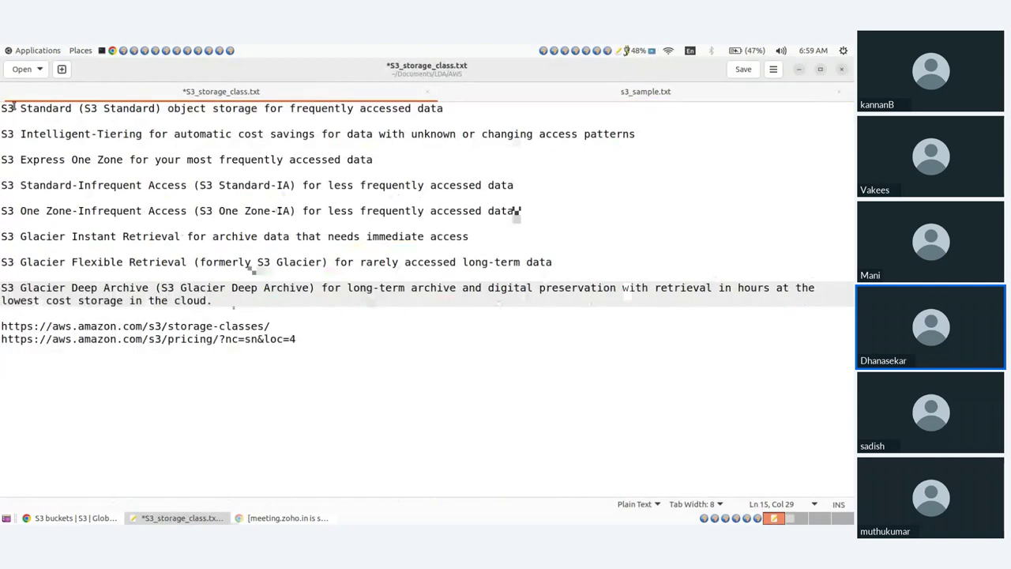
pyautogui.tripleClick(15, 108)
pyautogui.moveTo(2, 135); pyautogui.dragTo(201, 135)
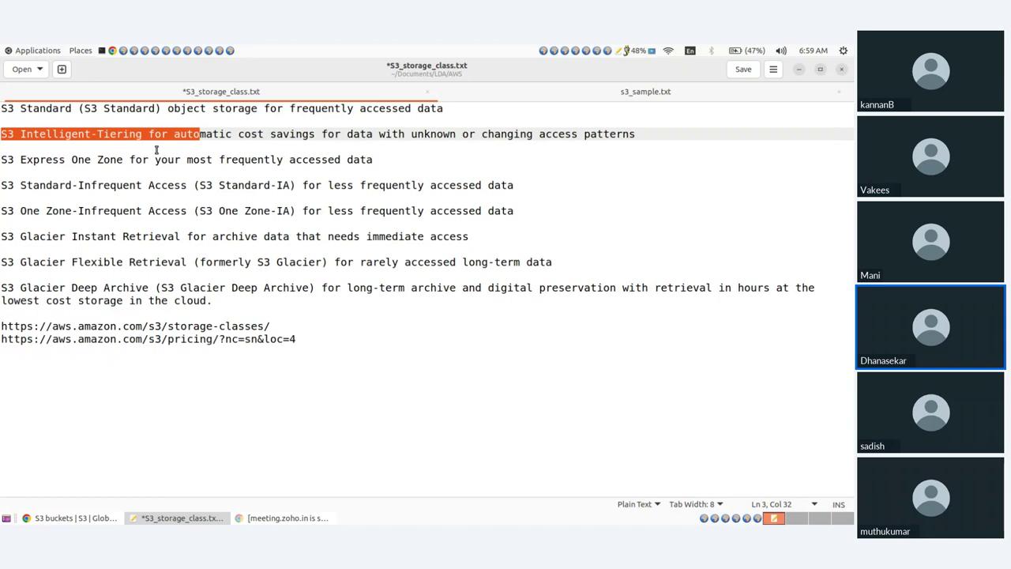
pyautogui.moveTo(2, 185); pyautogui.dragTo(226, 185)
pyautogui.moveTo(7, 261); pyautogui.dragTo(69, 263)
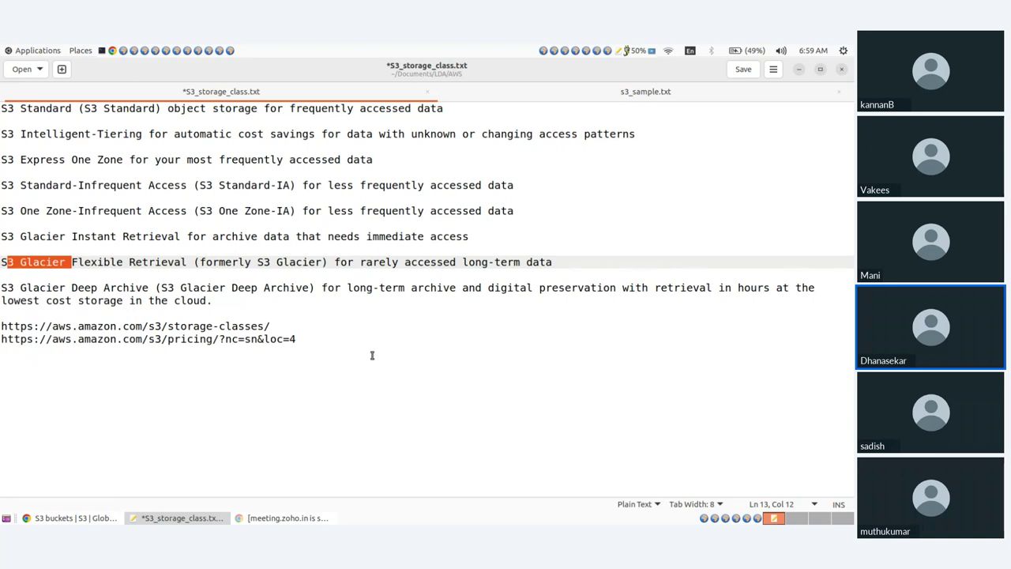
# - Switch back to the S3 console in the browser and open kaniyam-bucket from the bucket list
pyautogui.click(105, 523)
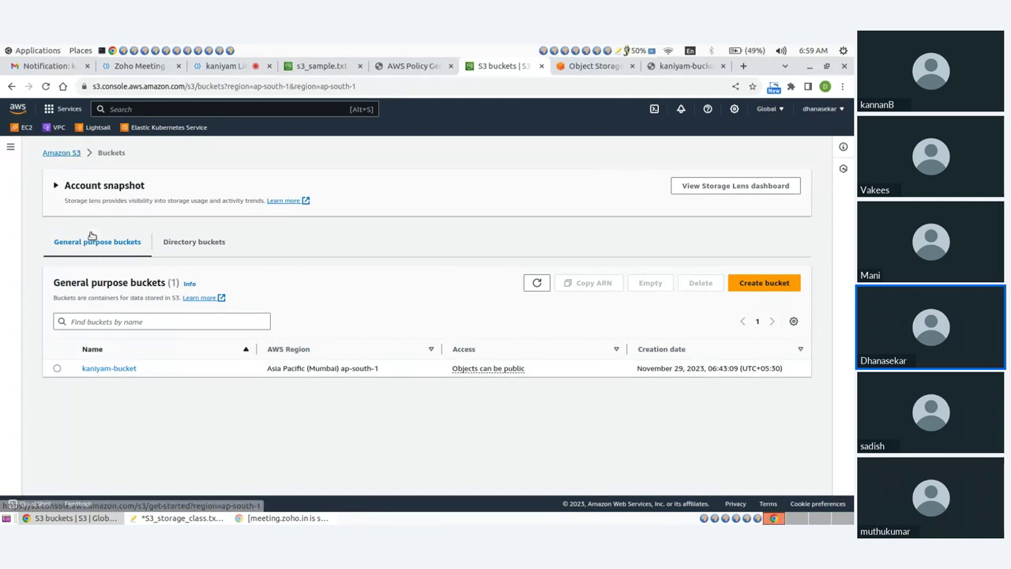
pyautogui.click(64, 153)
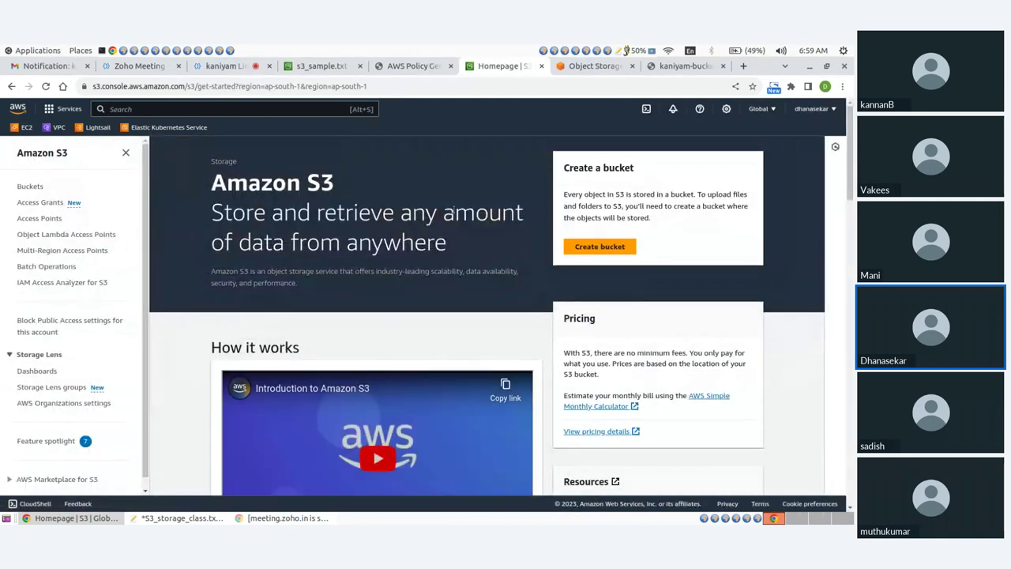
pyautogui.click(39, 192)
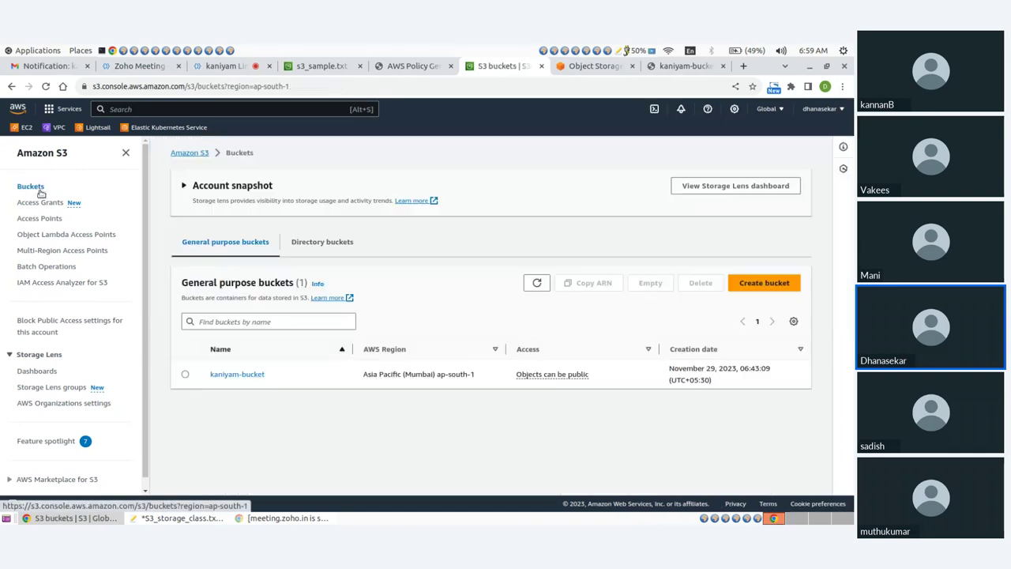
pyautogui.click(237, 373)
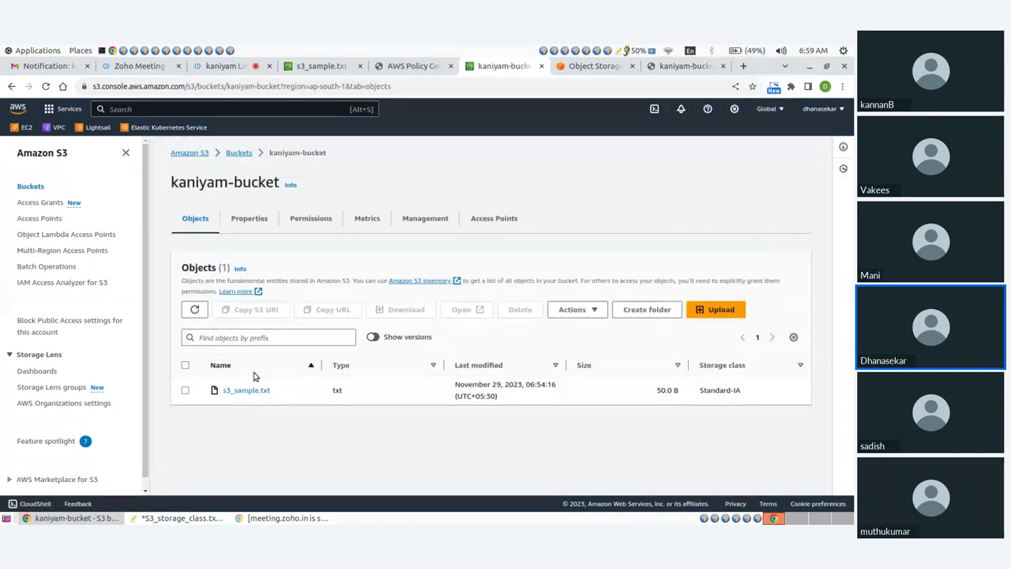
# - Change the storage class of s3_sample.txt in kaniyam-bucket to Standard and save the change
pyautogui.click(185, 389)
pyautogui.click(577, 310)
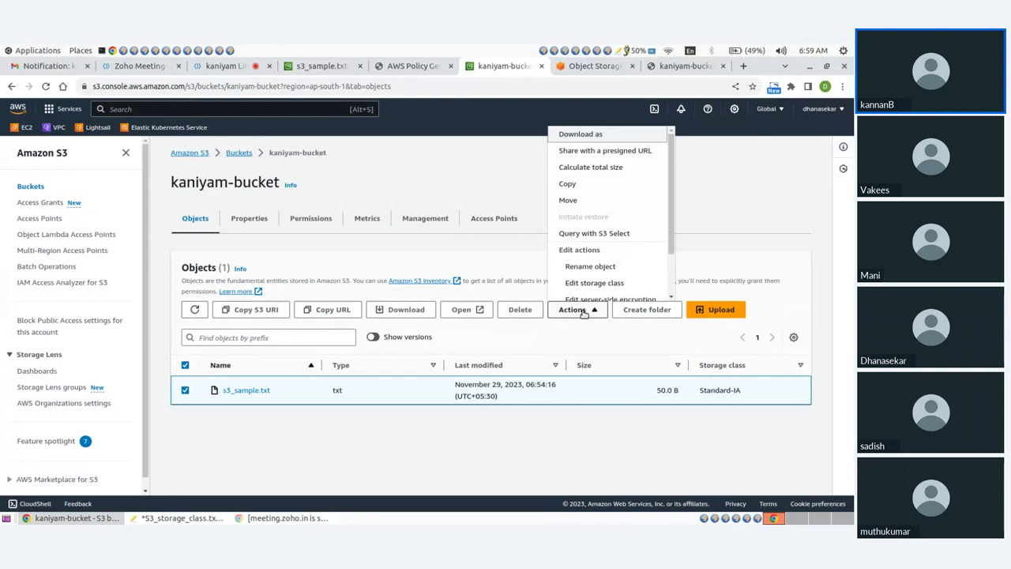
pyautogui.scroll(-2, 602, 273)
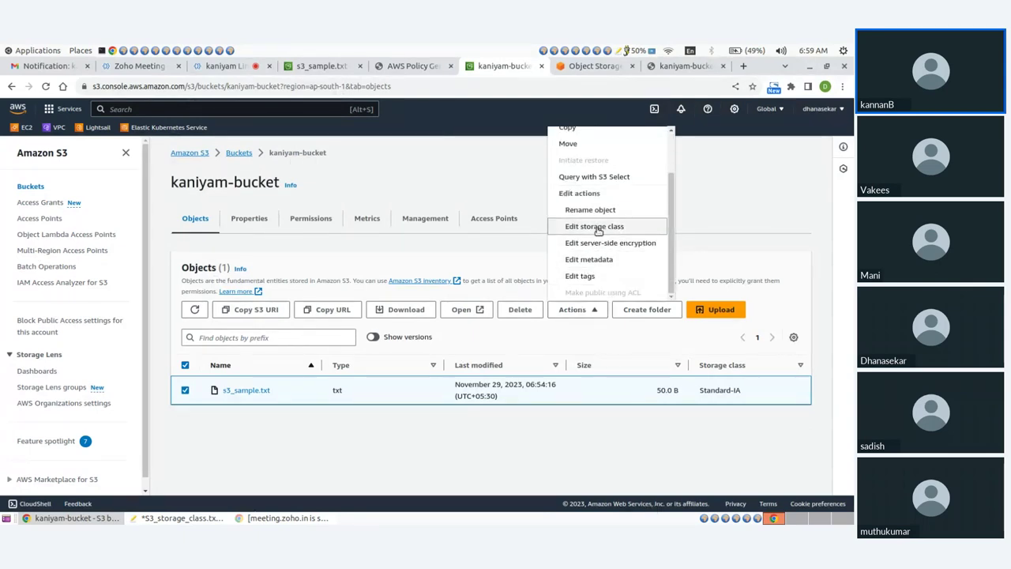
pyautogui.scroll(2, 599, 241)
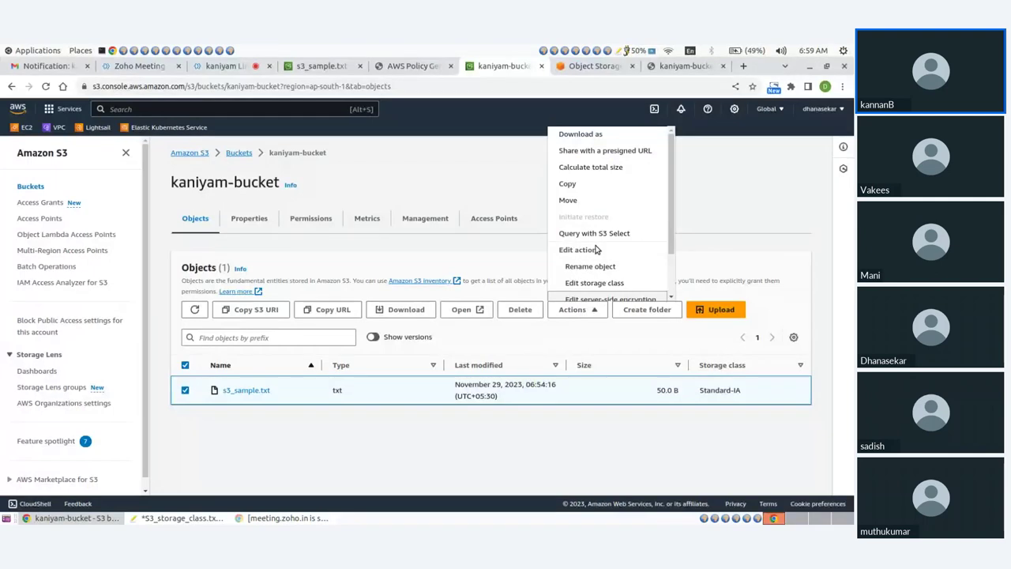
pyautogui.scroll(-2, 598, 250)
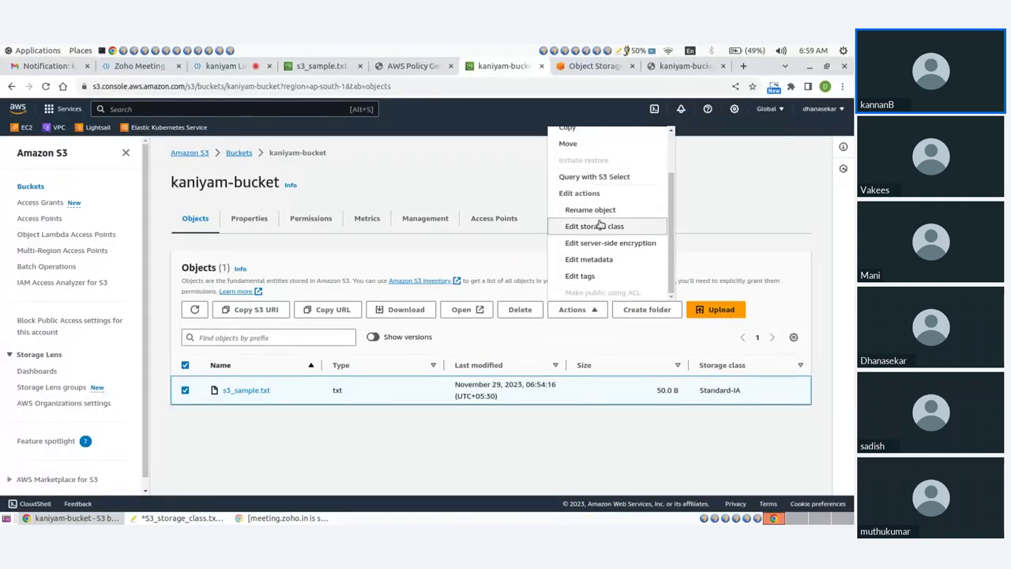
pyautogui.click(601, 226)
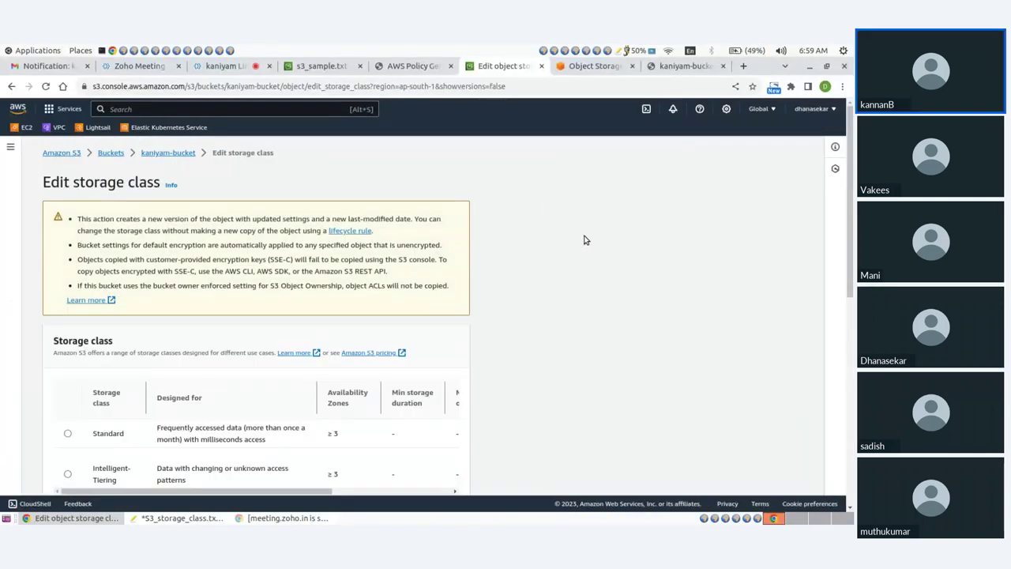
pyautogui.scroll(-3, 585, 240)
pyautogui.scroll(1, 76, 230)
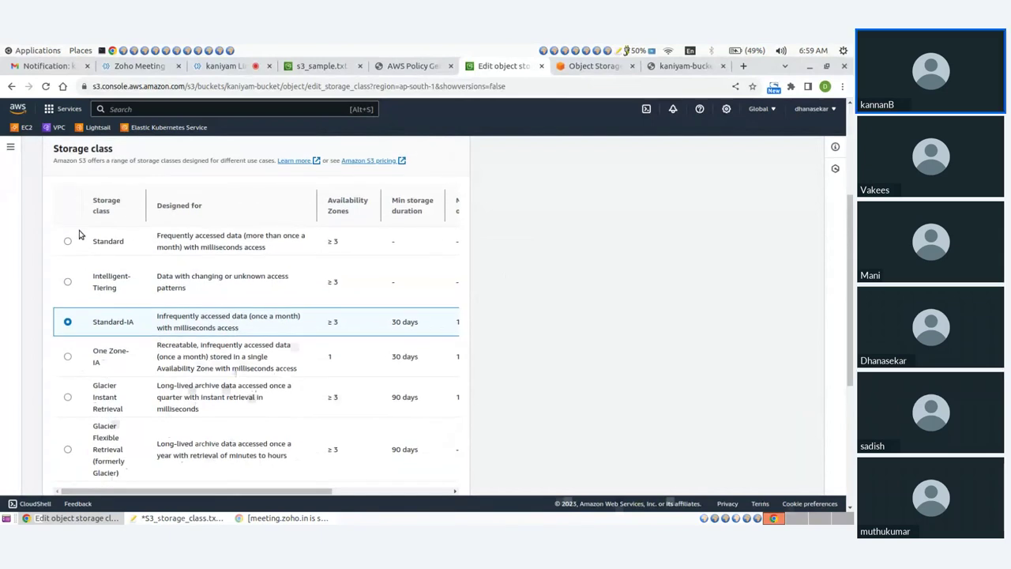
pyautogui.click(79, 235)
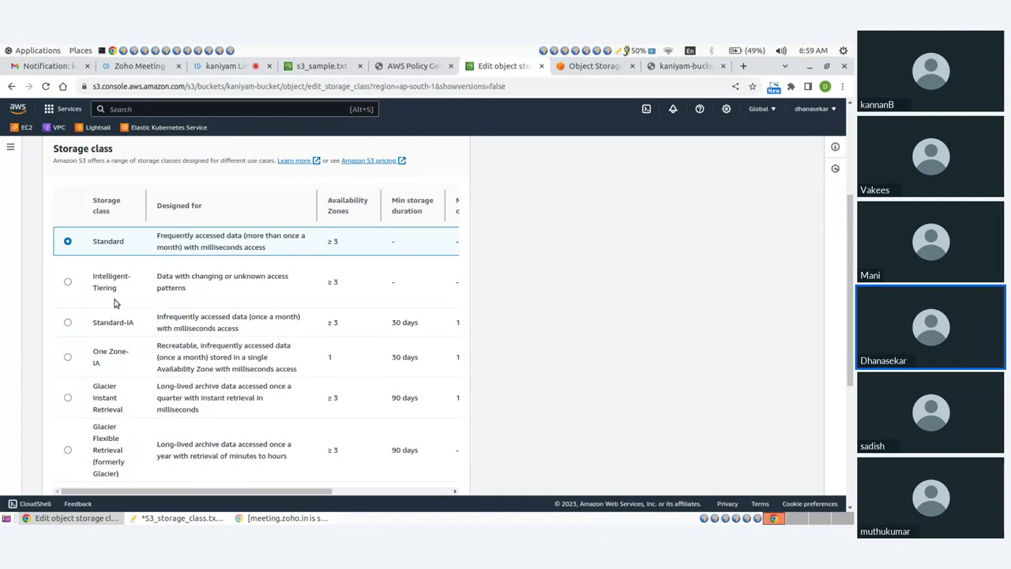
pyautogui.scroll(-3, 114, 304)
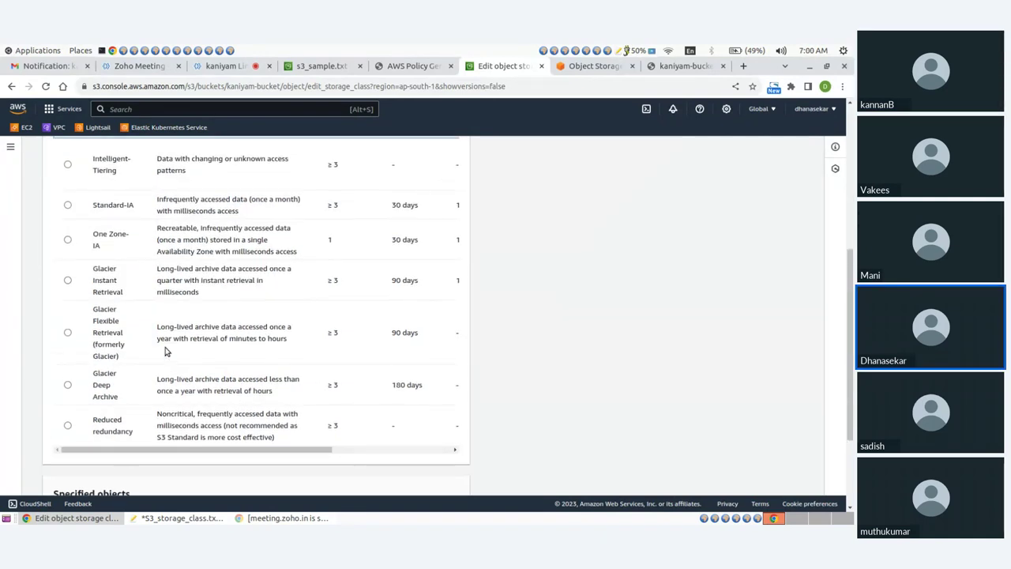
pyautogui.scroll(3, 165, 352)
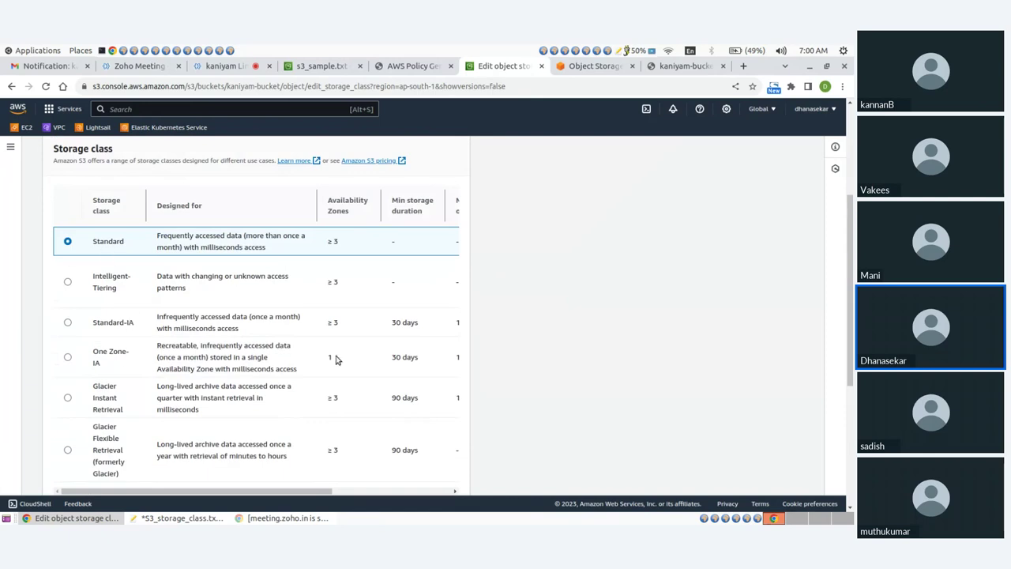
pyautogui.scroll(-5, 338, 364)
pyautogui.click(443, 477)
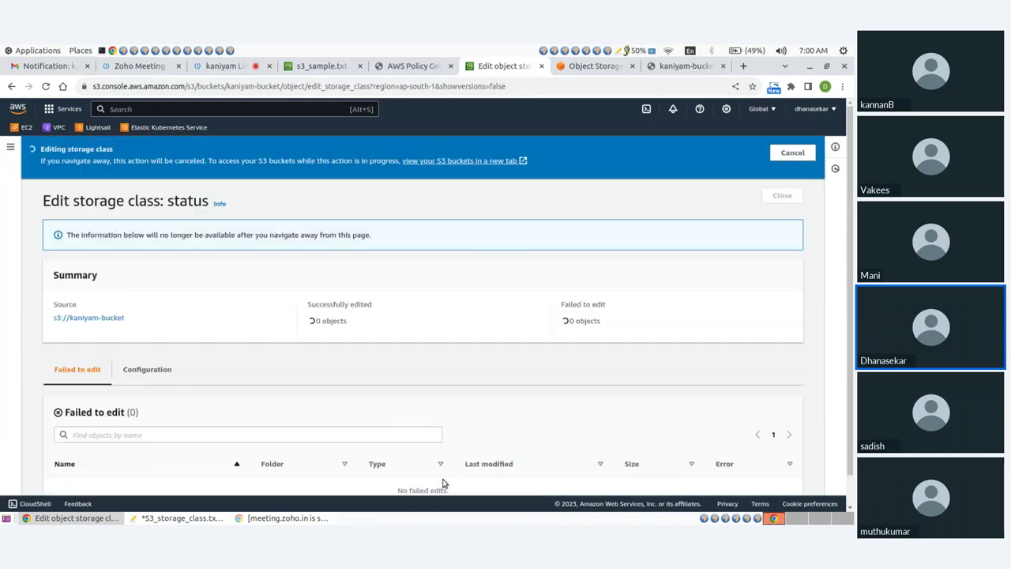
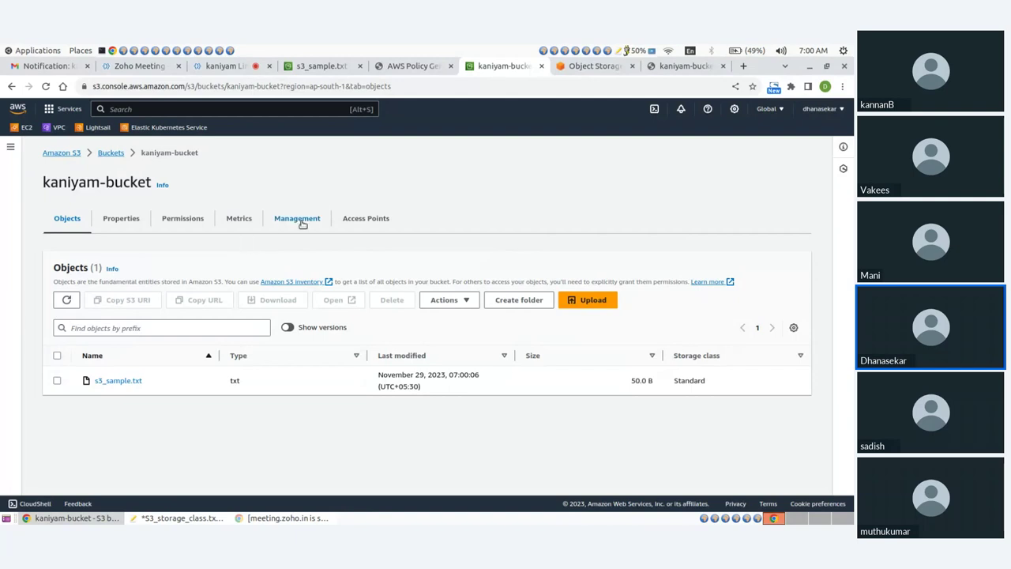
# - Start a new lifecycle rule for kaniyam-bucket and name it demo-rule
pyautogui.click(298, 220)
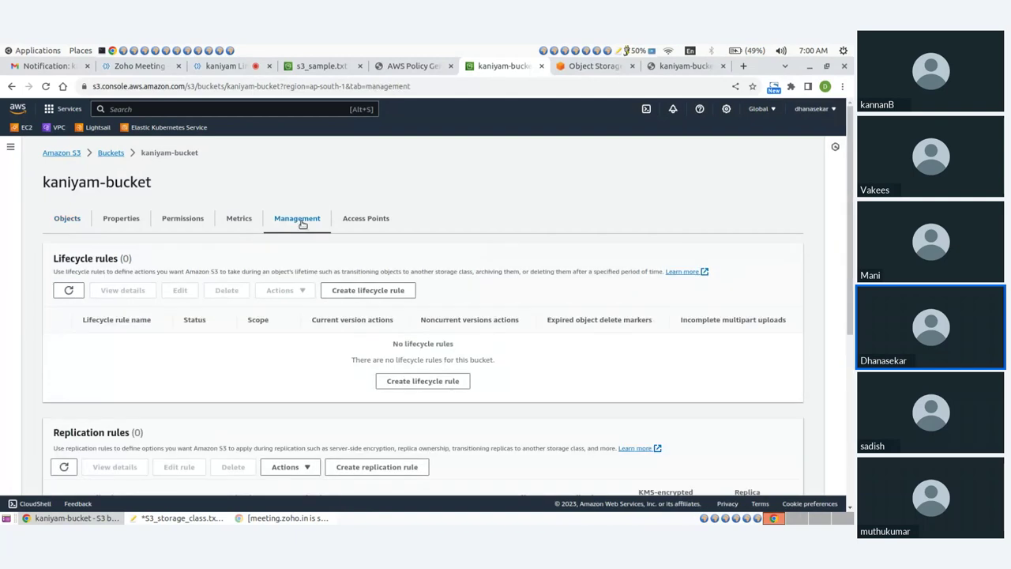
pyautogui.scroll(-3, 300, 229)
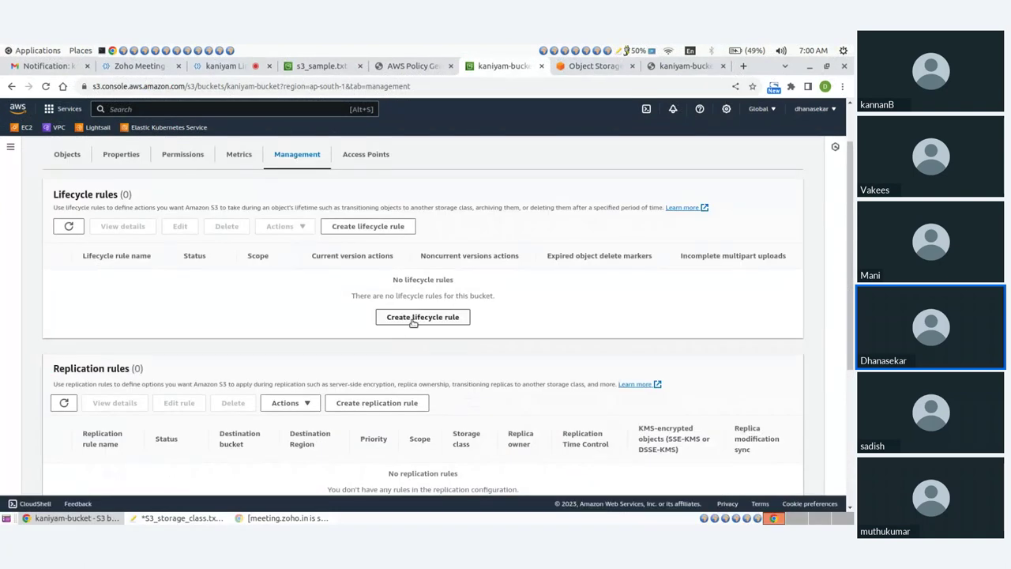
pyautogui.click(412, 317)
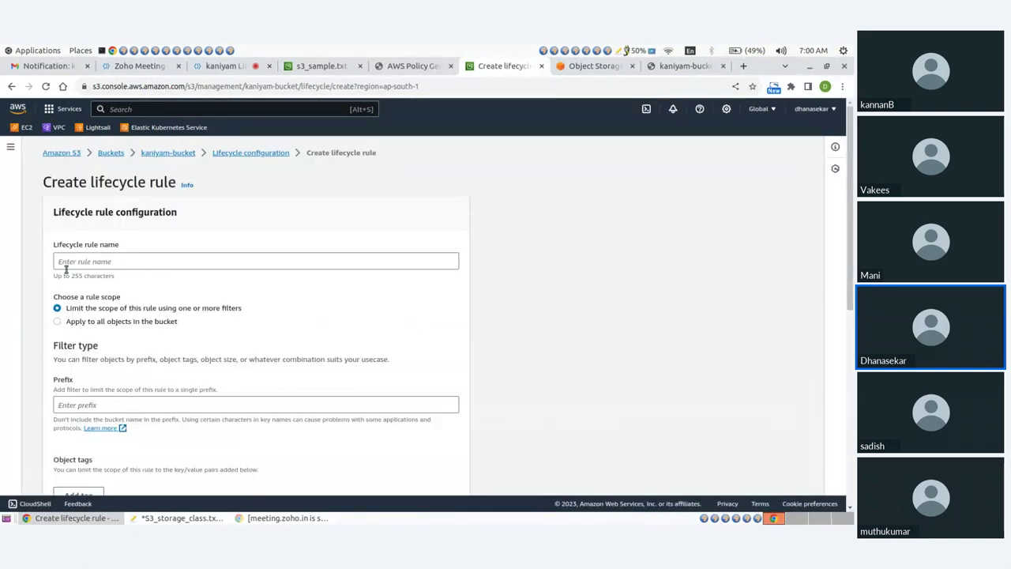
pyautogui.click(67, 261)
pyautogui.write('demo-rule')
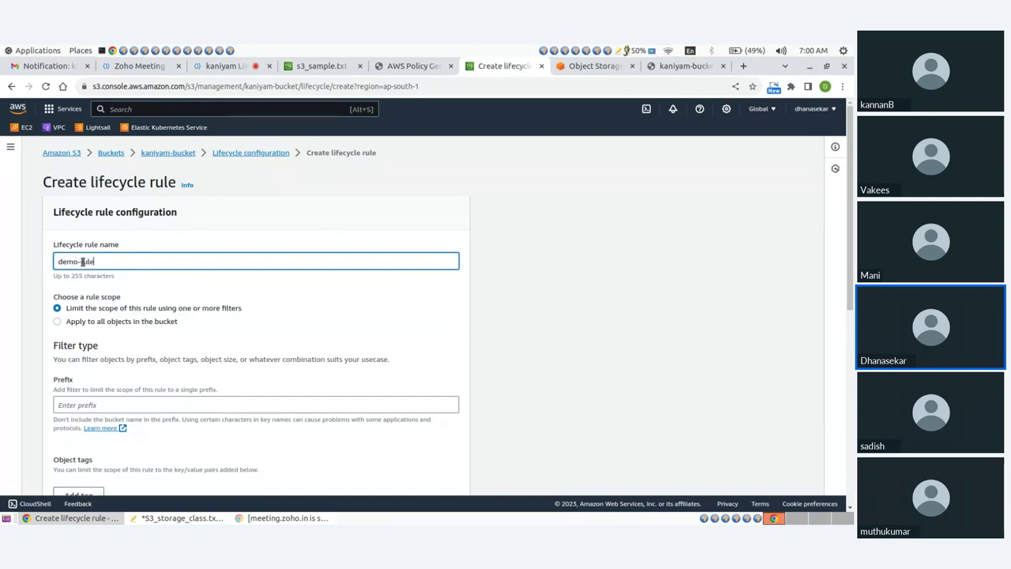
# - Apply the lifecycle rule to all objects in the bucket and acknowledge that scope
pyautogui.click(57, 322)
pyautogui.scroll(-1, 58, 325)
pyautogui.click(90, 343)
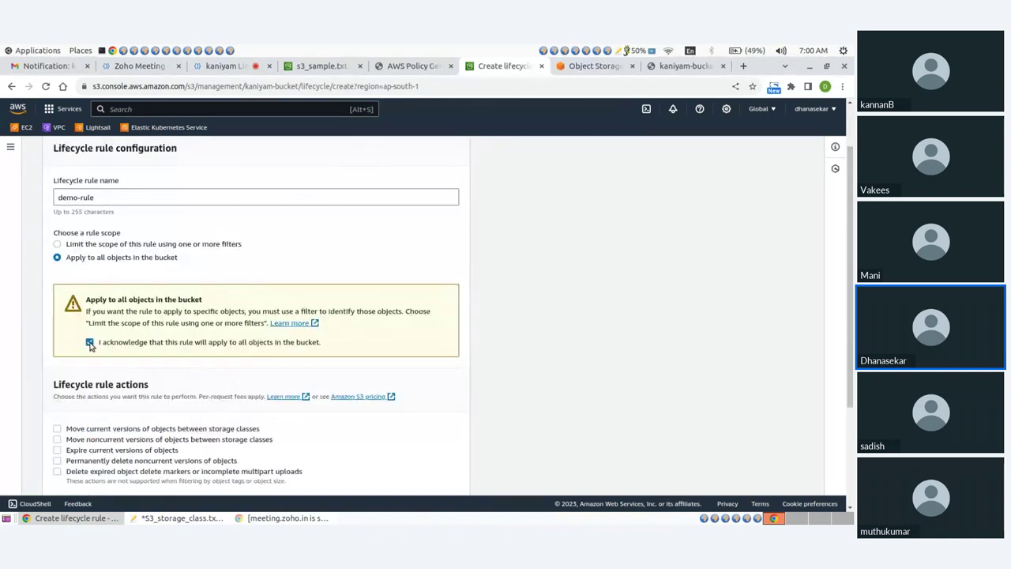
# - Enable the rule actions for moving current versions between storage classes and expiring current versions of objects
pyautogui.scroll(-2, 79, 345)
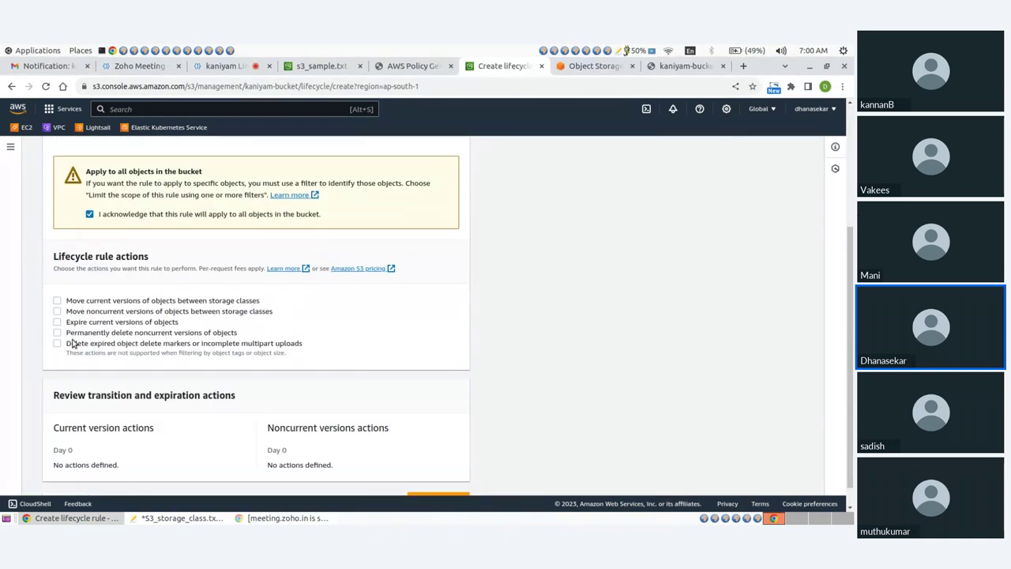
pyautogui.click(57, 301)
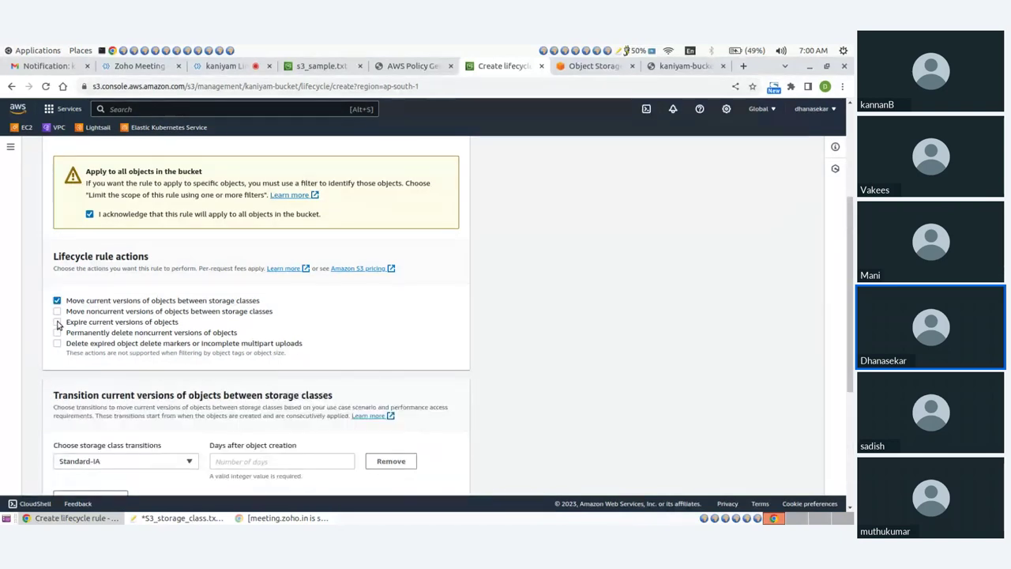
pyautogui.click(56, 322)
pyautogui.scroll(-2, 110, 325)
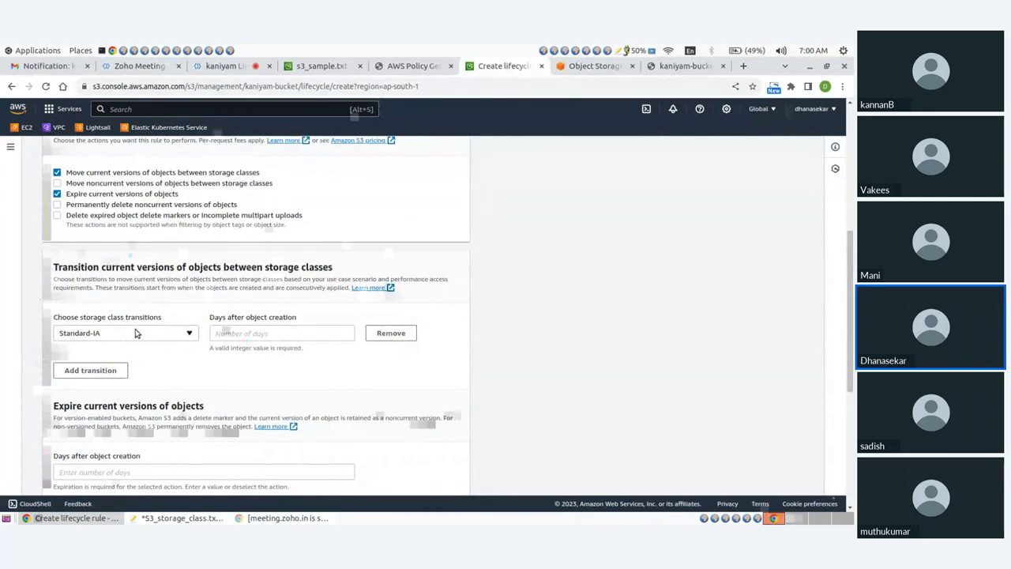
# - Set the first storage class transition to Standard-IA 30 days after object creation
pyautogui.click(135, 333)
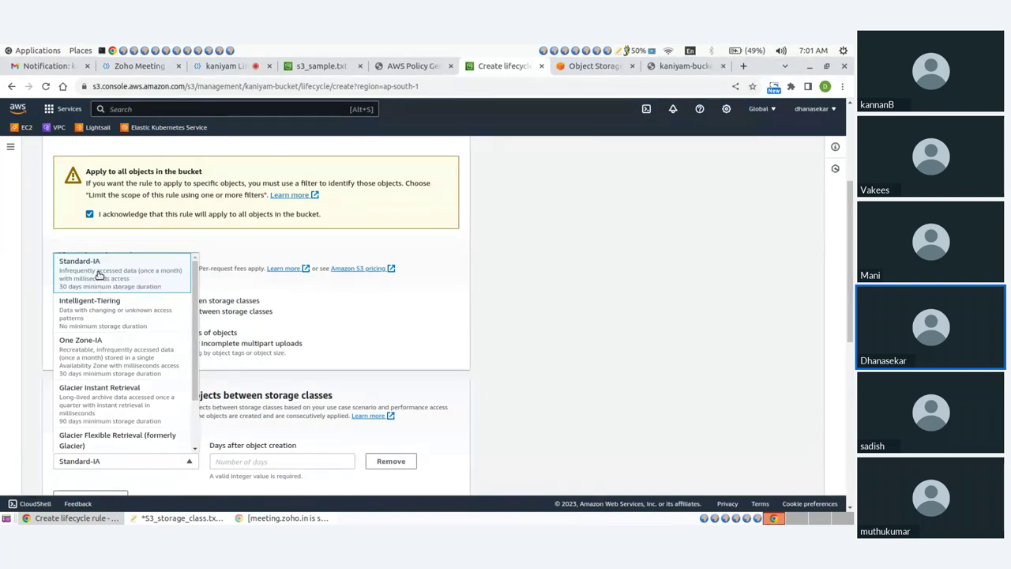
pyautogui.click(99, 274)
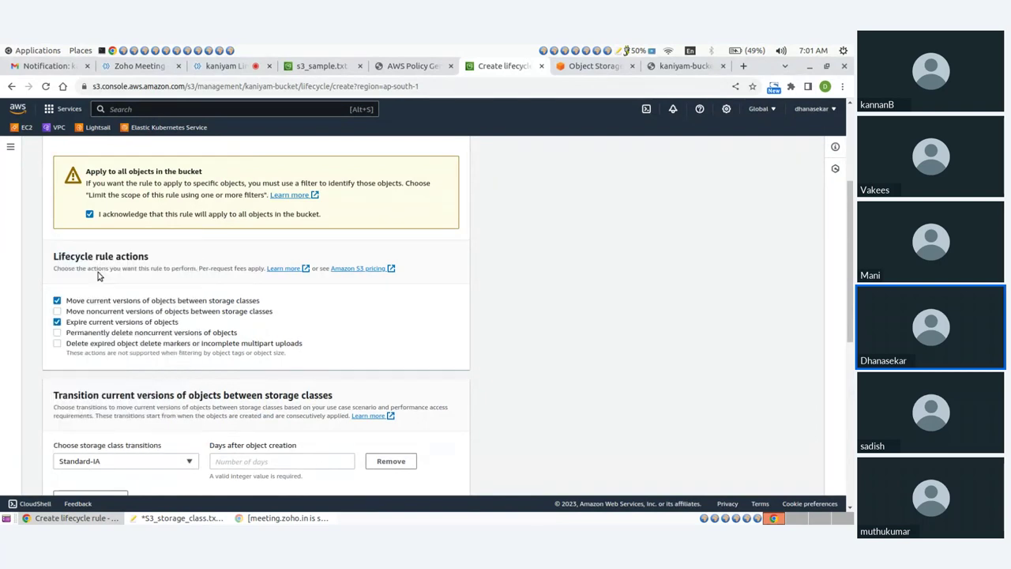
pyautogui.scroll(-2, 232, 347)
pyautogui.click(238, 336)
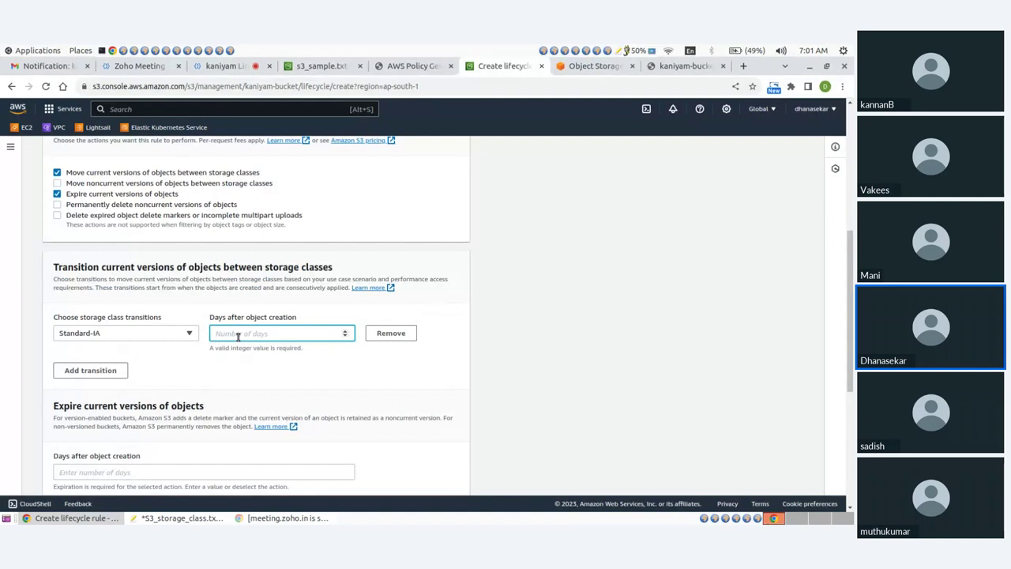
pyautogui.write('30')
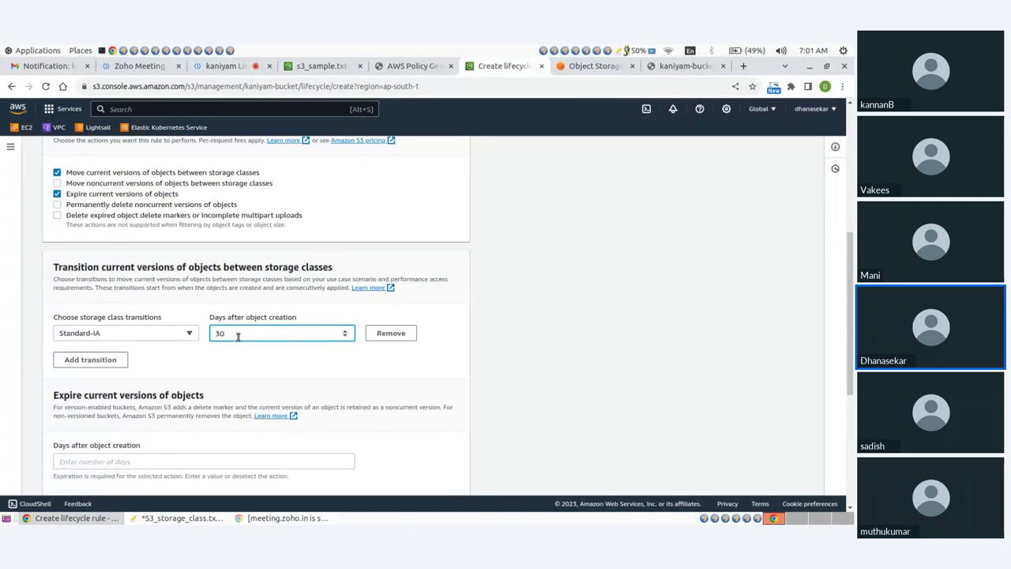
# - Add a second transition to Glacier Flexible Retrieval after 60 days and acknowledge the one-time lifecycle request cost
pyautogui.click(91, 362)
pyautogui.click(116, 361)
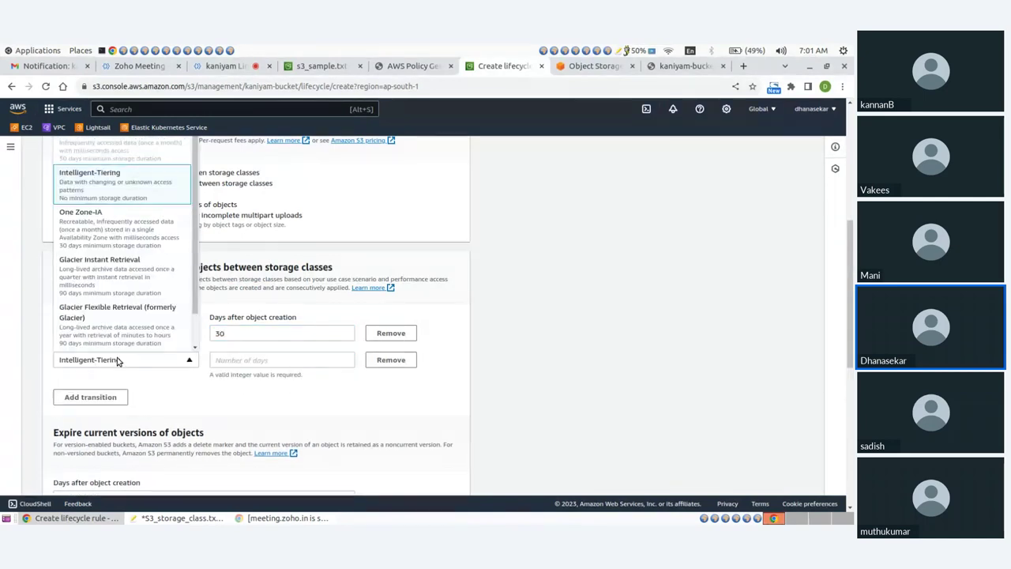
pyautogui.scroll(-1, 128, 273)
pyautogui.click(136, 283)
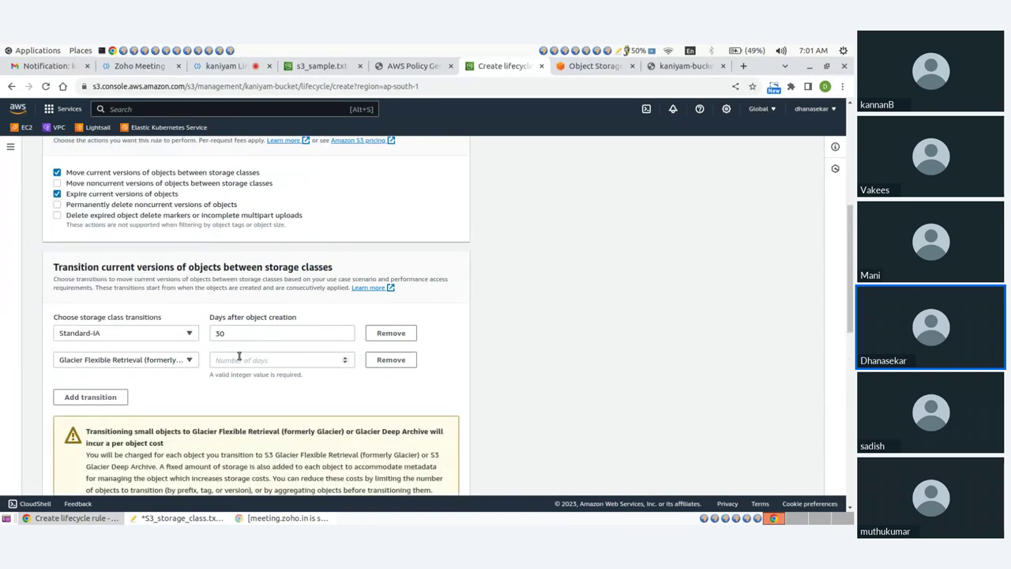
pyautogui.click(240, 357)
pyautogui.write('60')
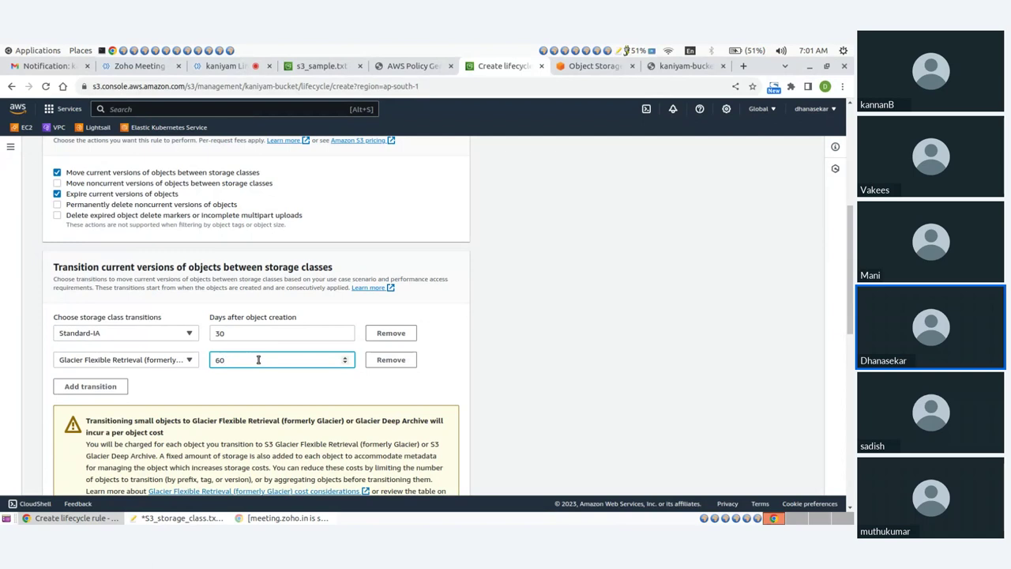
pyautogui.scroll(-4, 290, 356)
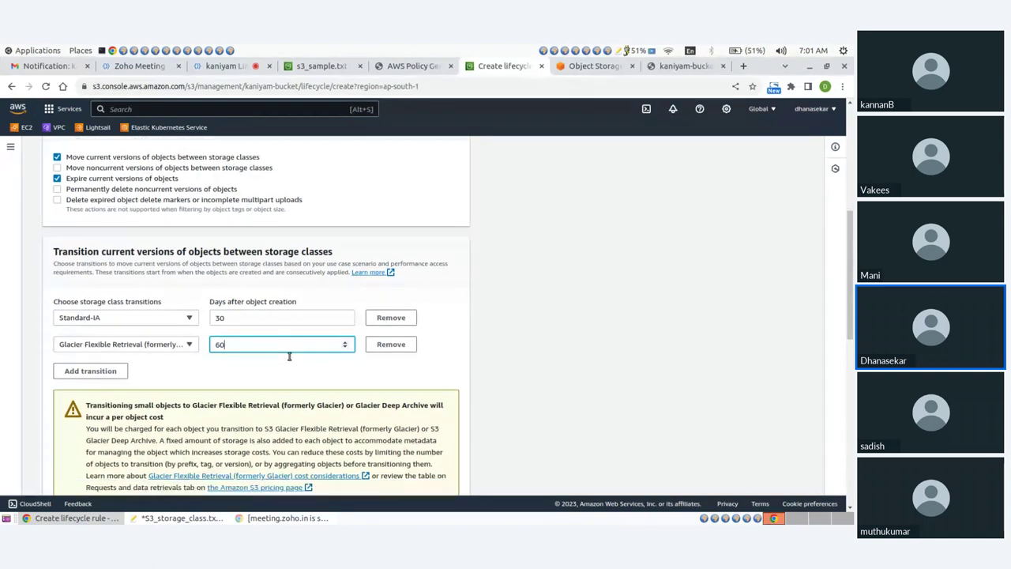
pyautogui.click(89, 360)
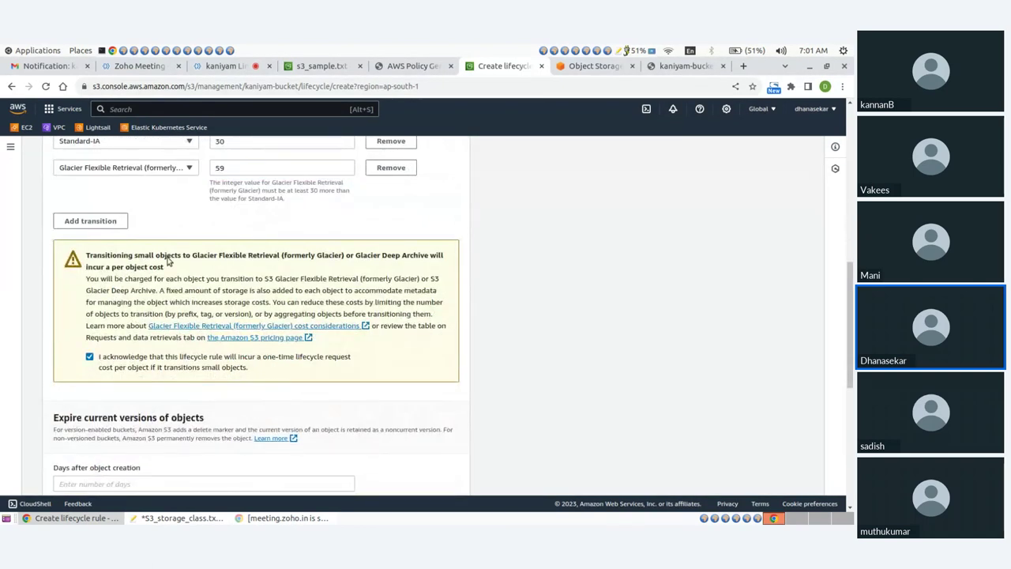
# - Set current object versions to expire 100 days after object creation
pyautogui.scroll(3, 106, 347)
pyautogui.scroll(-1, 109, 318)
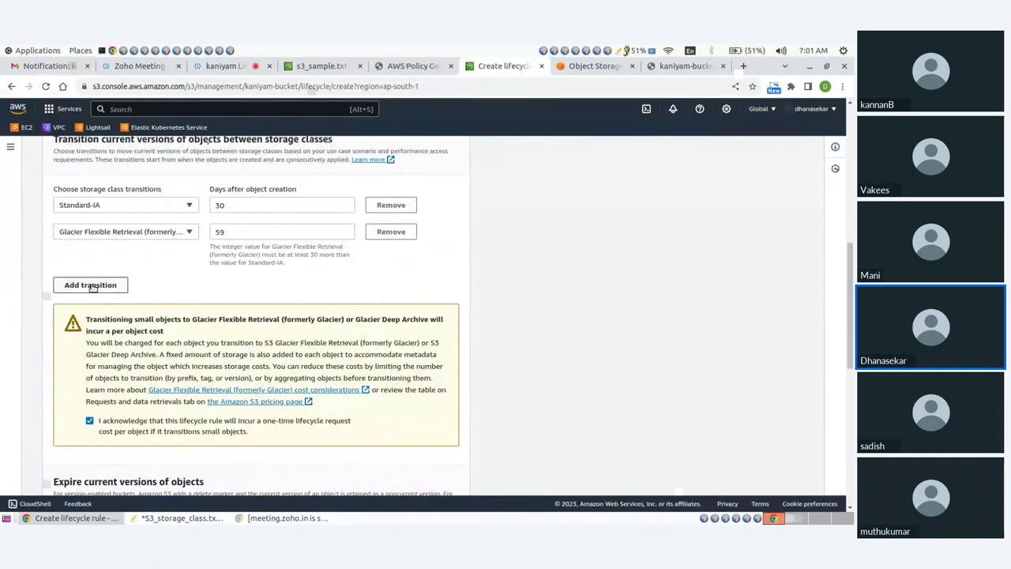
pyautogui.scroll(-4, 91, 286)
pyautogui.click(89, 355)
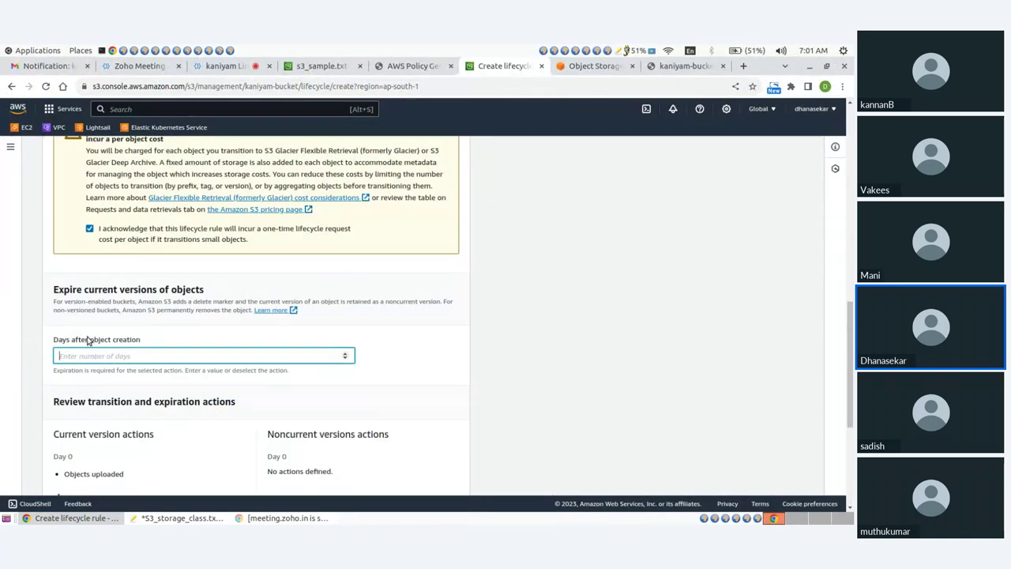
pyautogui.write('100')
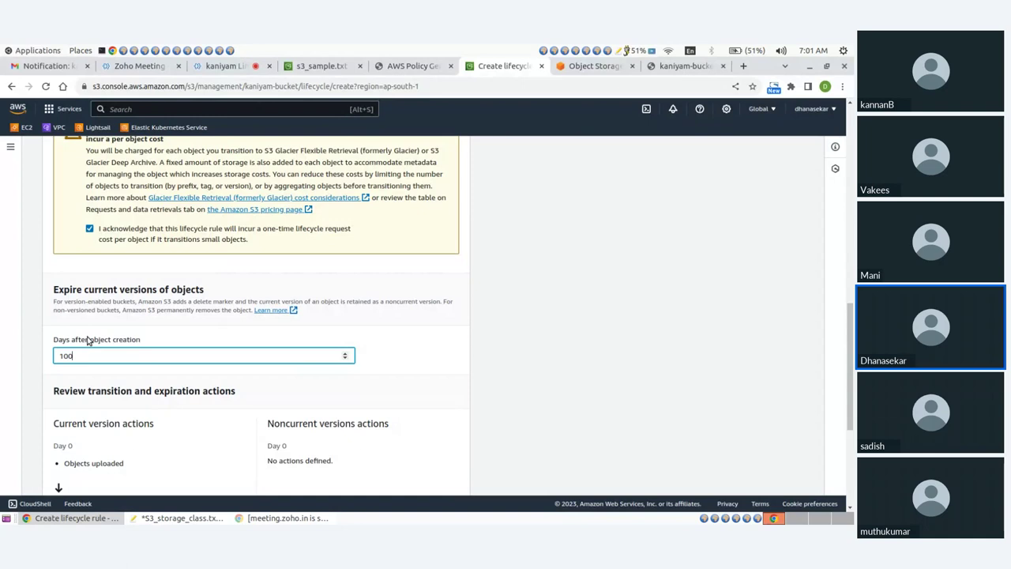
# - Review the rule's day-by-day transition and expiration actions for current versions, and try to create the rule
pyautogui.scroll(-5, 72, 224)
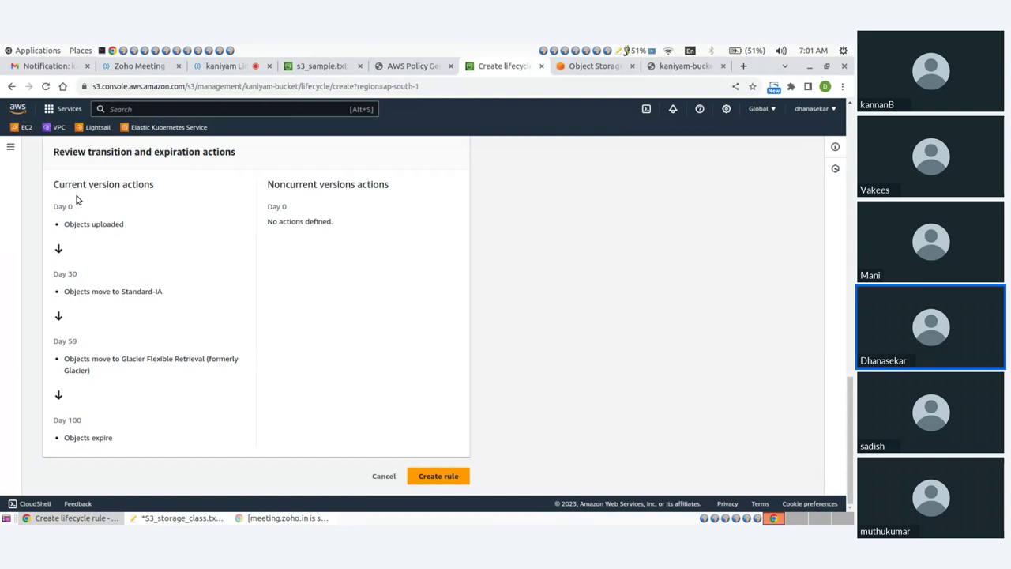
pyautogui.moveTo(64, 224); pyautogui.dragTo(187, 232)
pyautogui.click(50, 289)
pyautogui.moveTo(69, 291); pyautogui.dragTo(176, 298)
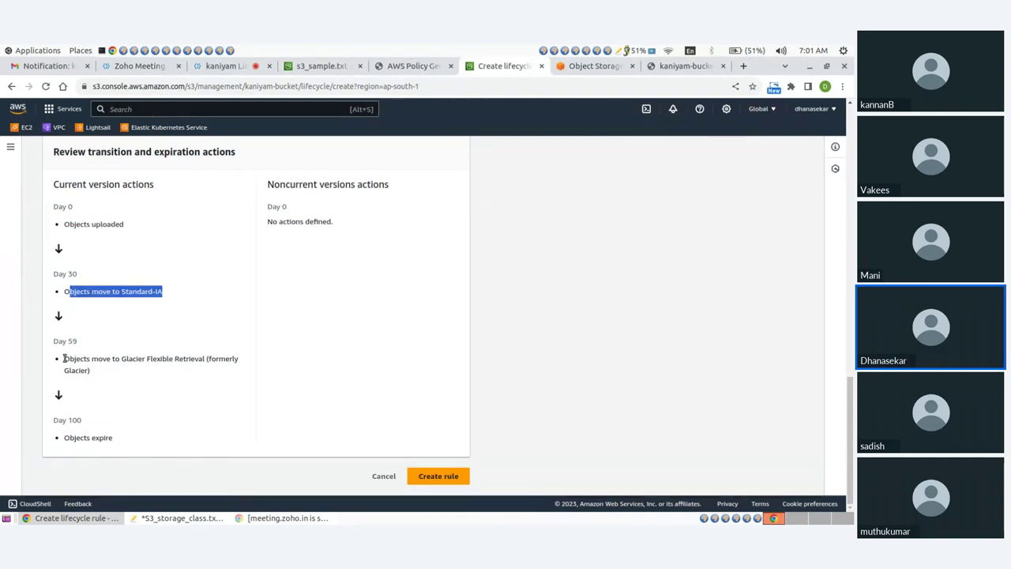
pyautogui.moveTo(64, 358); pyautogui.dragTo(108, 376)
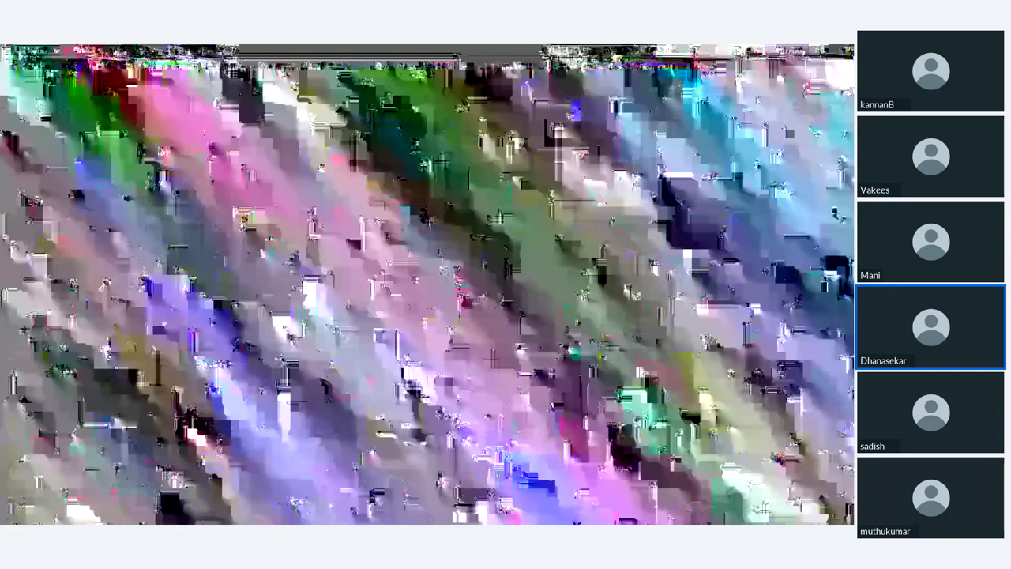
pyautogui.moveTo(64, 438); pyautogui.dragTo(144, 442)
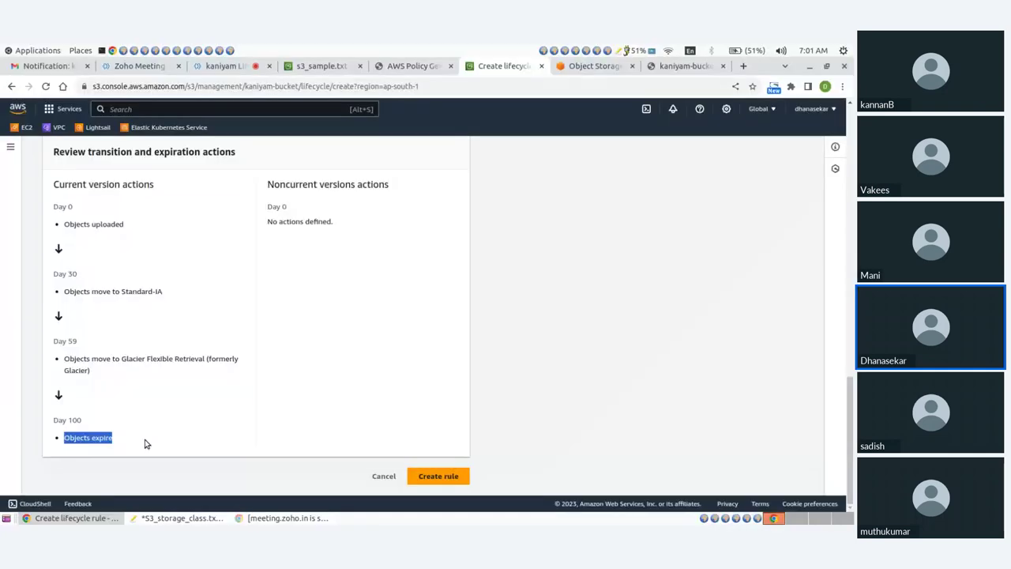
pyautogui.click(262, 398)
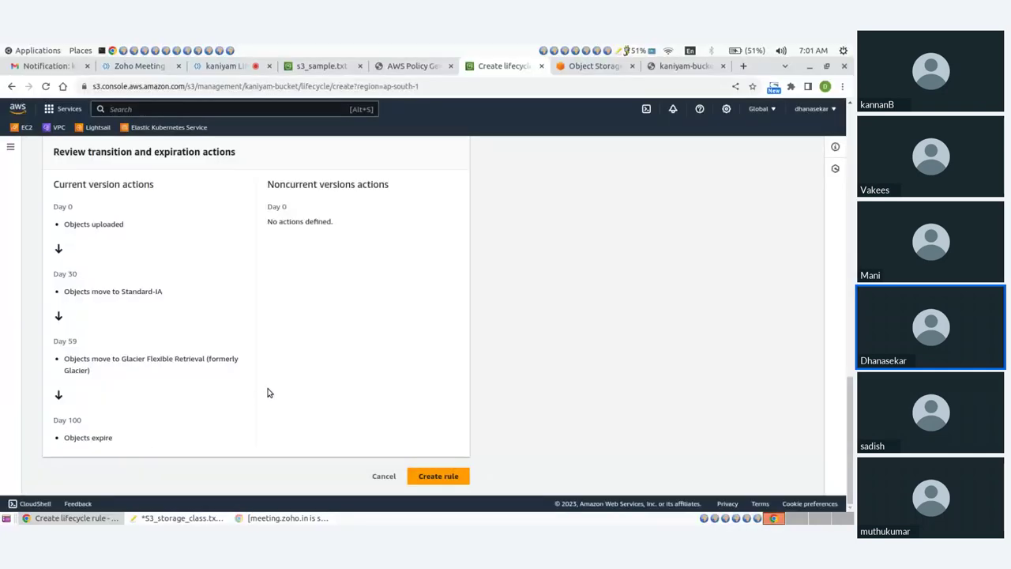
pyautogui.click(433, 476)
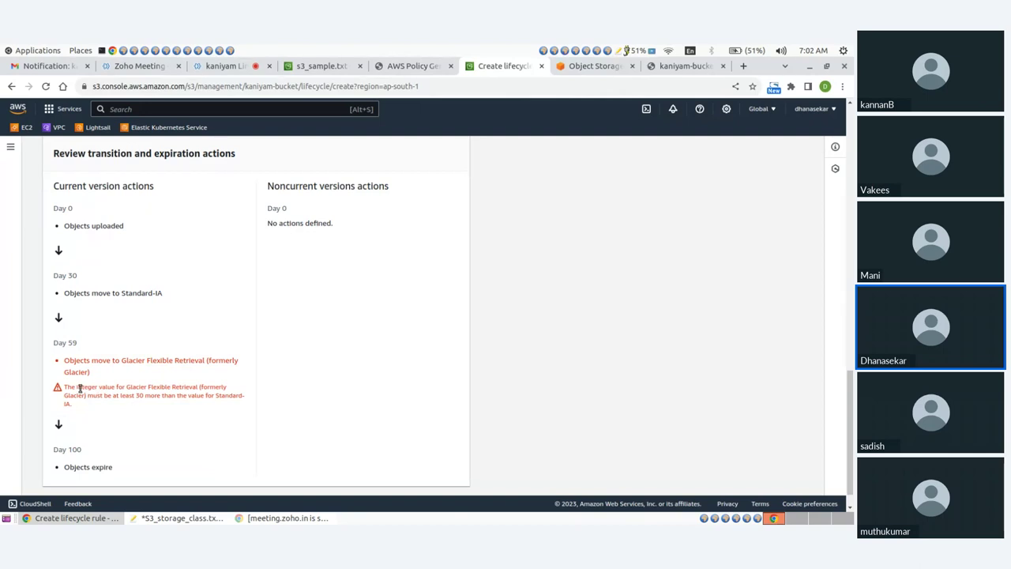
# - Change the Glacier Flexible Retrieval transition to 100 days after object creation
pyautogui.moveTo(78, 387); pyautogui.dragTo(101, 387)
pyautogui.scroll(10, 135, 386)
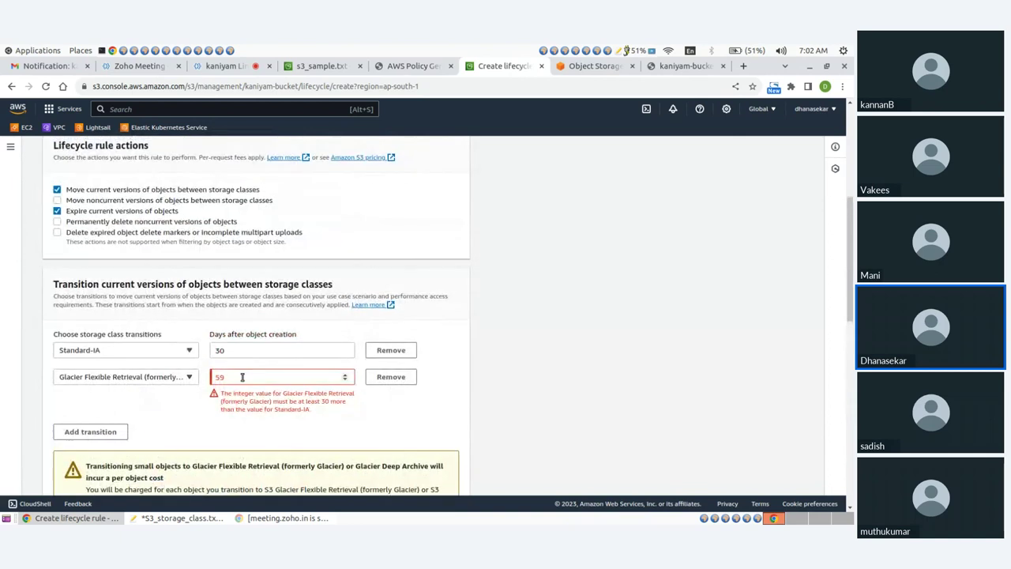
pyautogui.moveTo(242, 377); pyautogui.dragTo(202, 379)
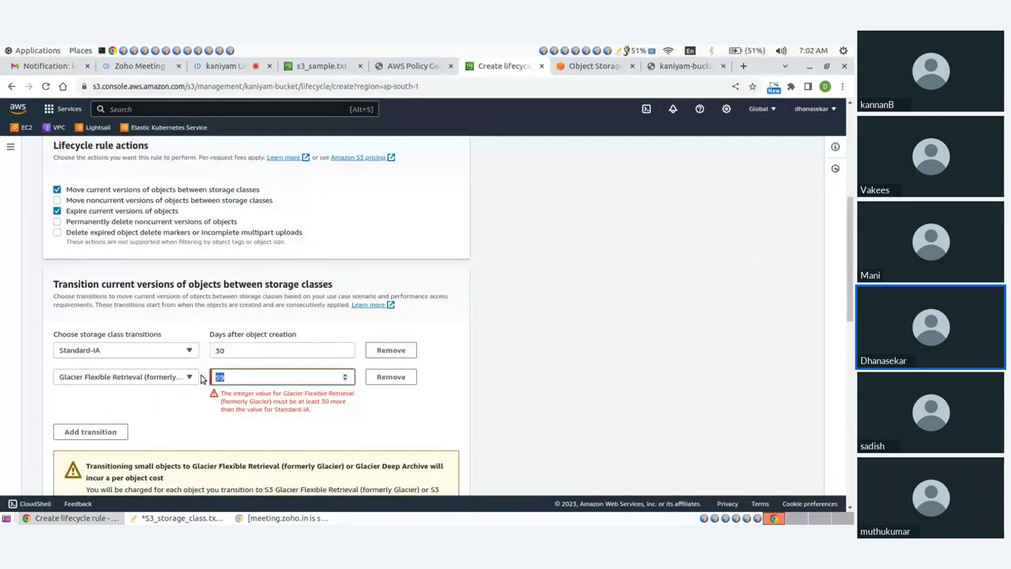
pyautogui.write('100')
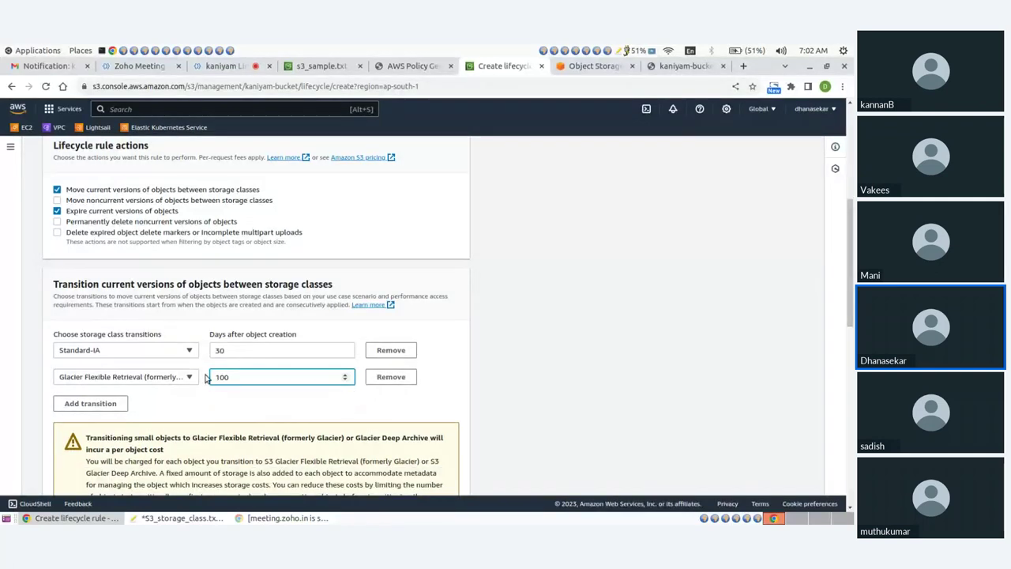
pyautogui.click(232, 409)
# - Set the expiration of current versions to 400 days after object creation and create the lifecycle rule
pyautogui.scroll(-2, 232, 408)
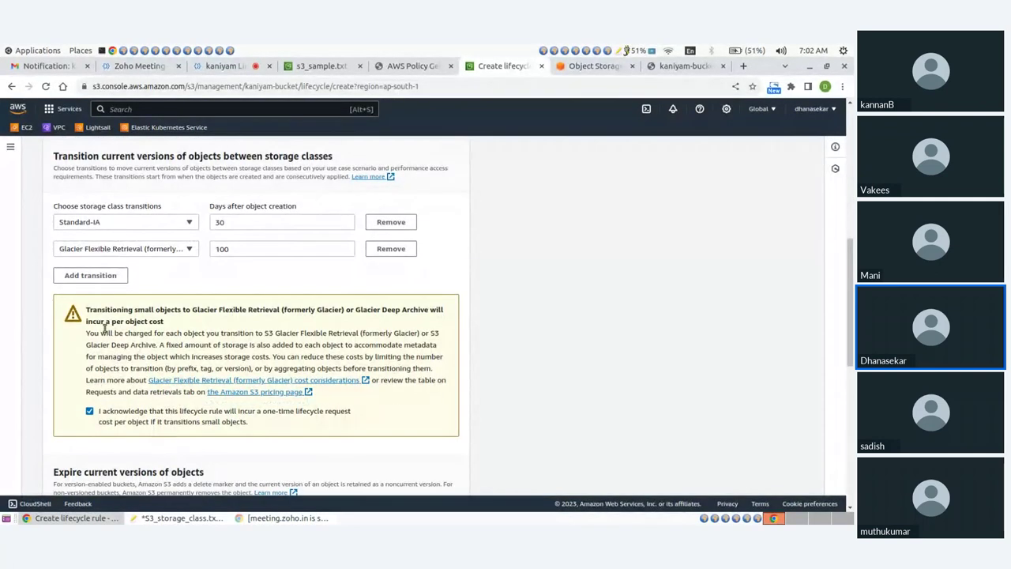
pyautogui.scroll(-2, 147, 299)
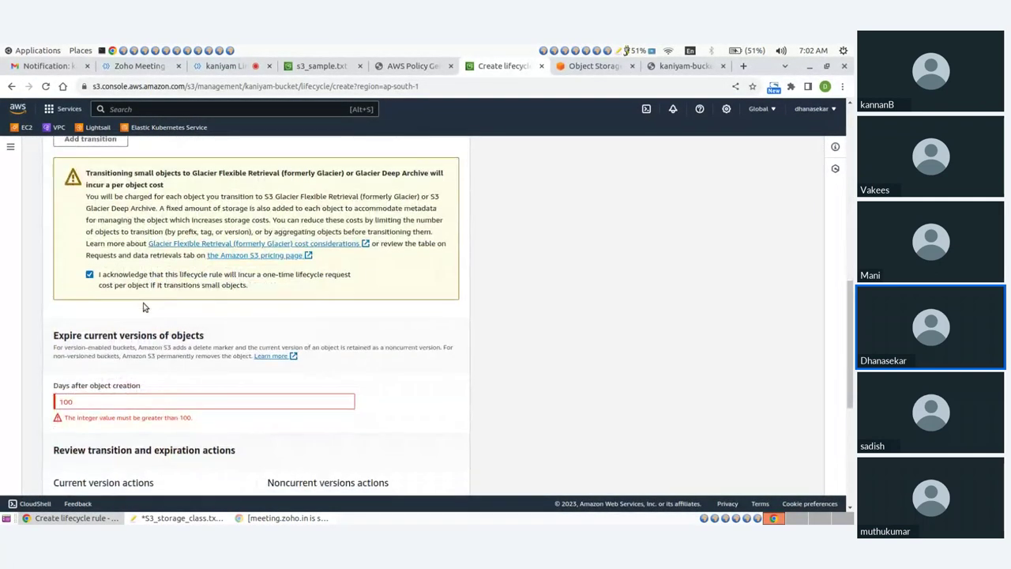
pyautogui.scroll(-2, 143, 308)
pyautogui.doubleClick(103, 282)
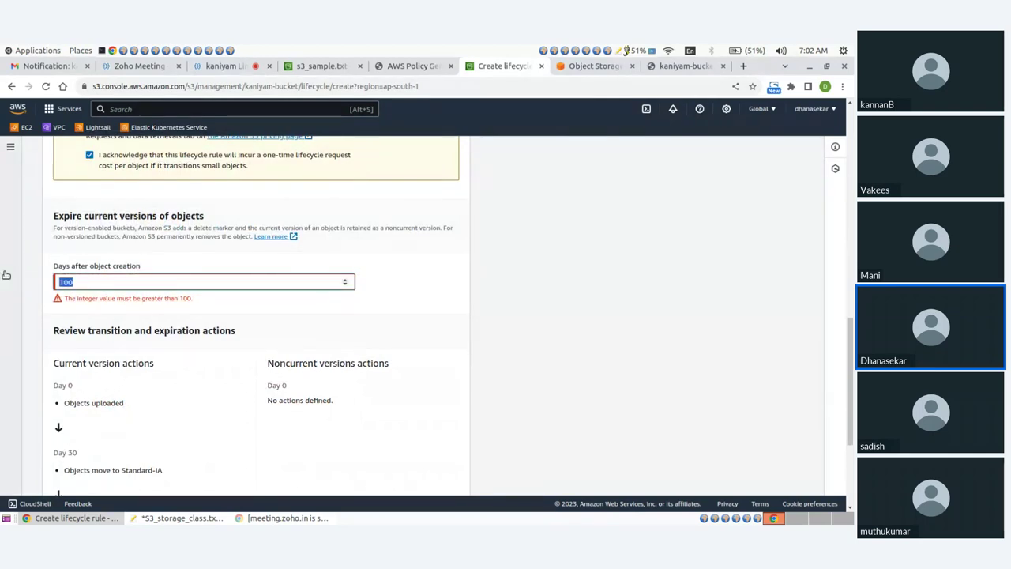
pyautogui.write('400')
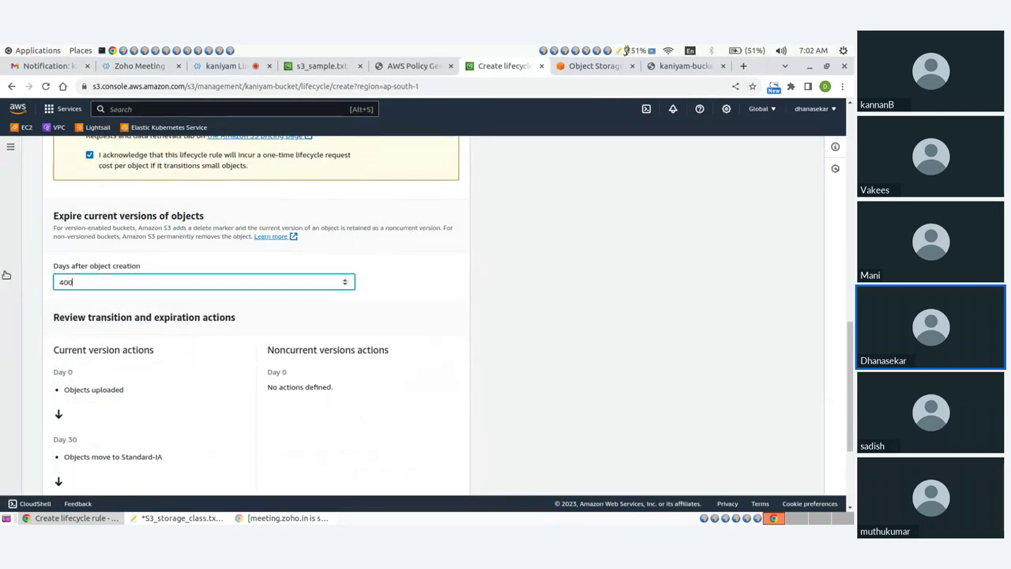
pyautogui.click(403, 351)
pyautogui.scroll(-3, 403, 351)
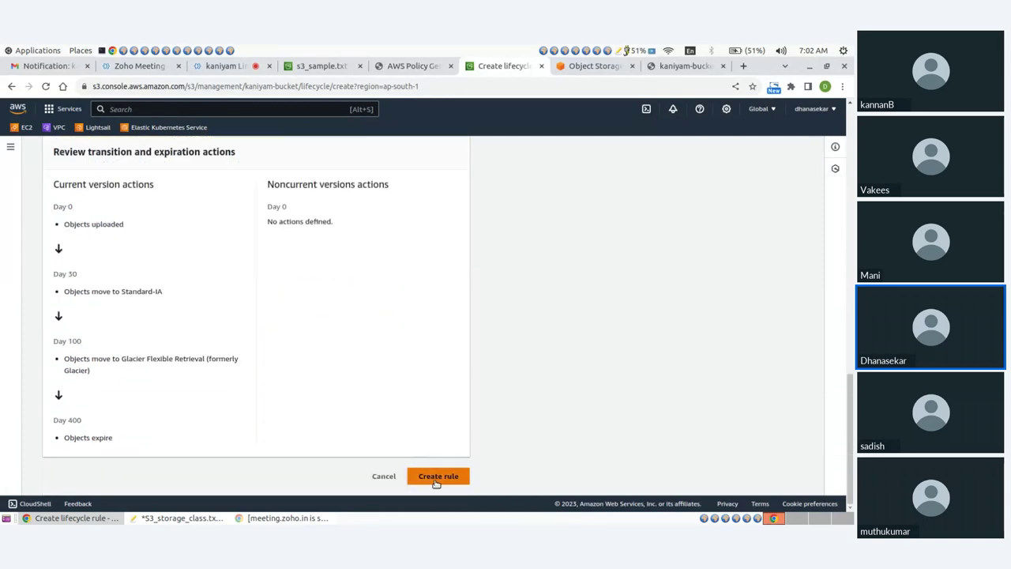
pyautogui.click(437, 476)
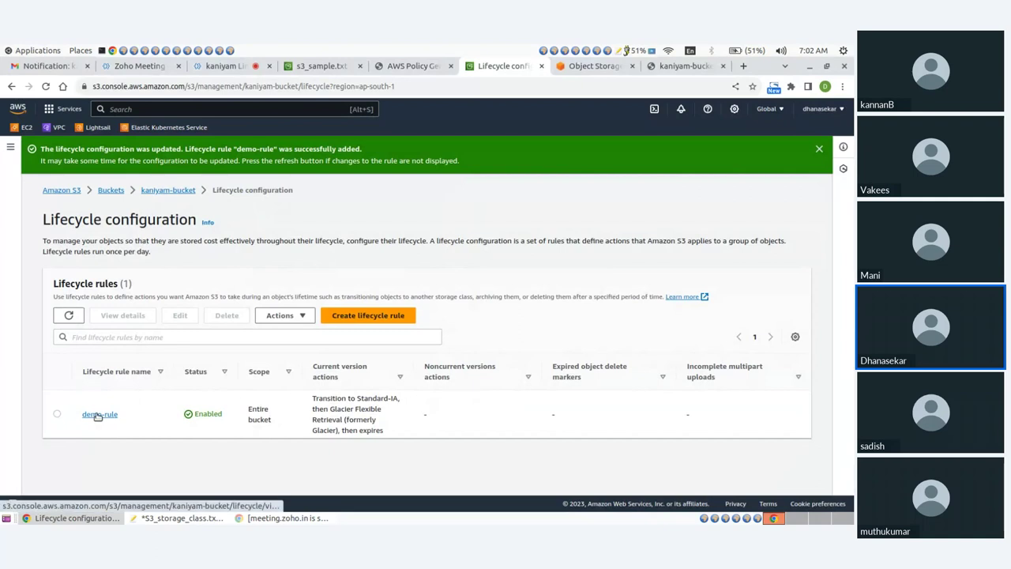
# - Open demo-rule's details and review its timeline of transition and expiration actions for current object versions
pyautogui.click(98, 417)
pyautogui.scroll(-3, 190, 328)
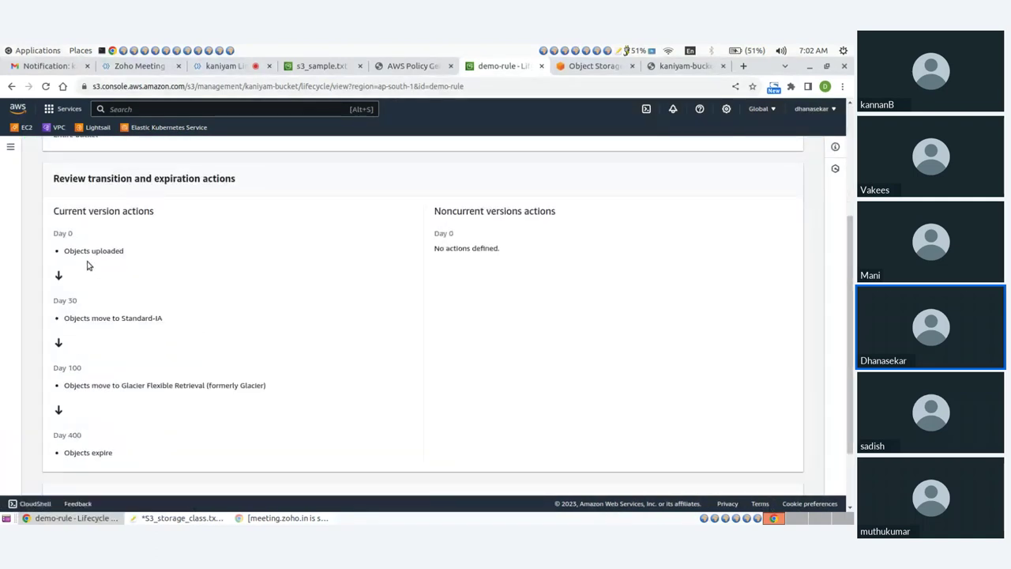
pyautogui.moveTo(65, 321); pyautogui.dragTo(183, 319)
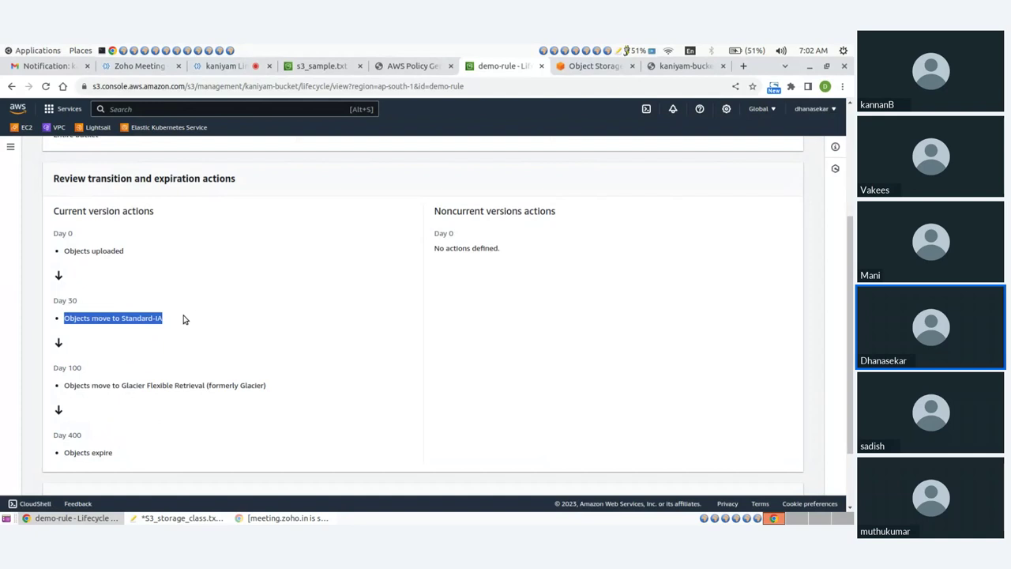
pyautogui.moveTo(64, 386); pyautogui.dragTo(275, 388)
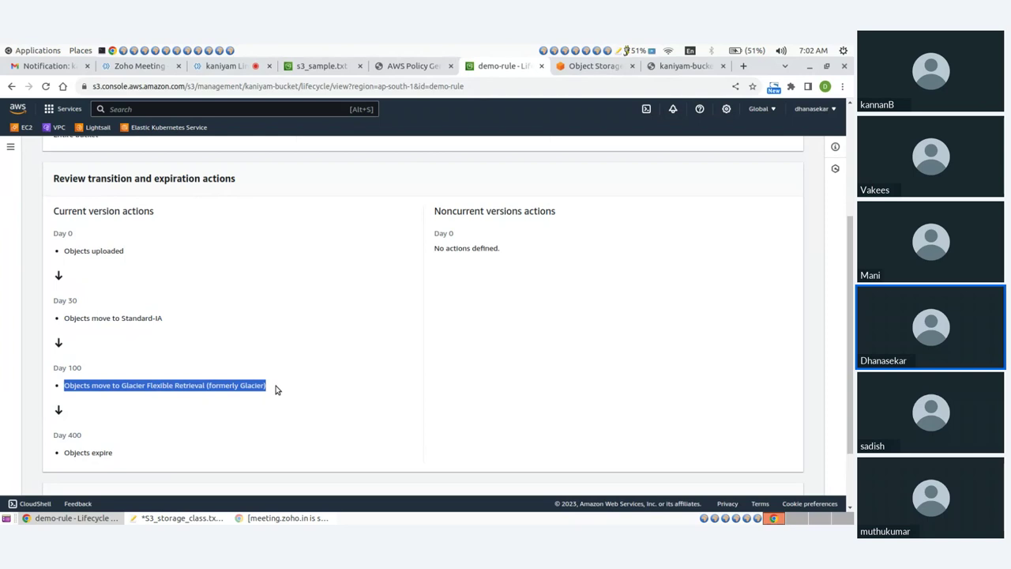
pyautogui.moveTo(62, 455); pyautogui.dragTo(114, 455)
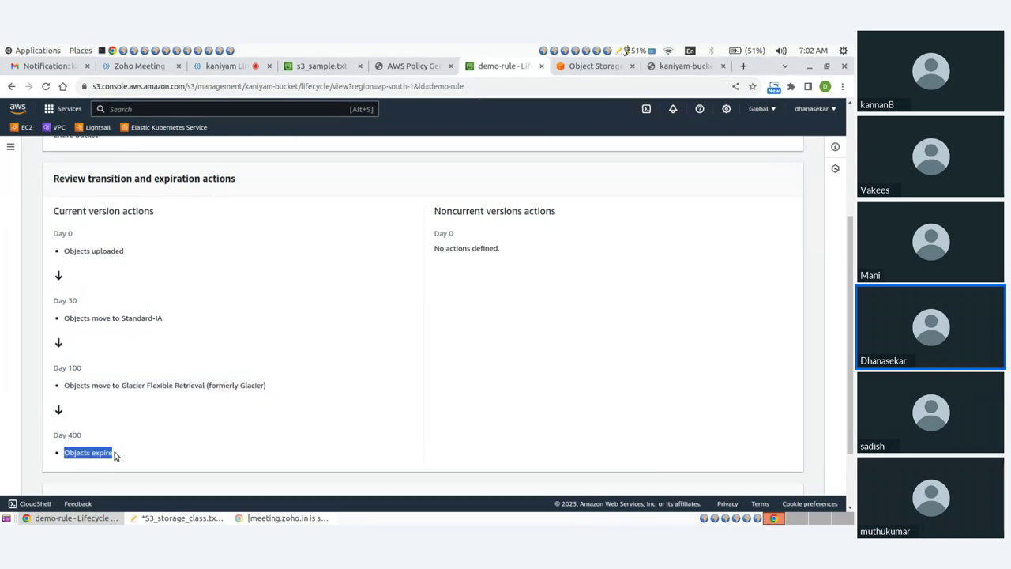
pyautogui.scroll(-1, 147, 418)
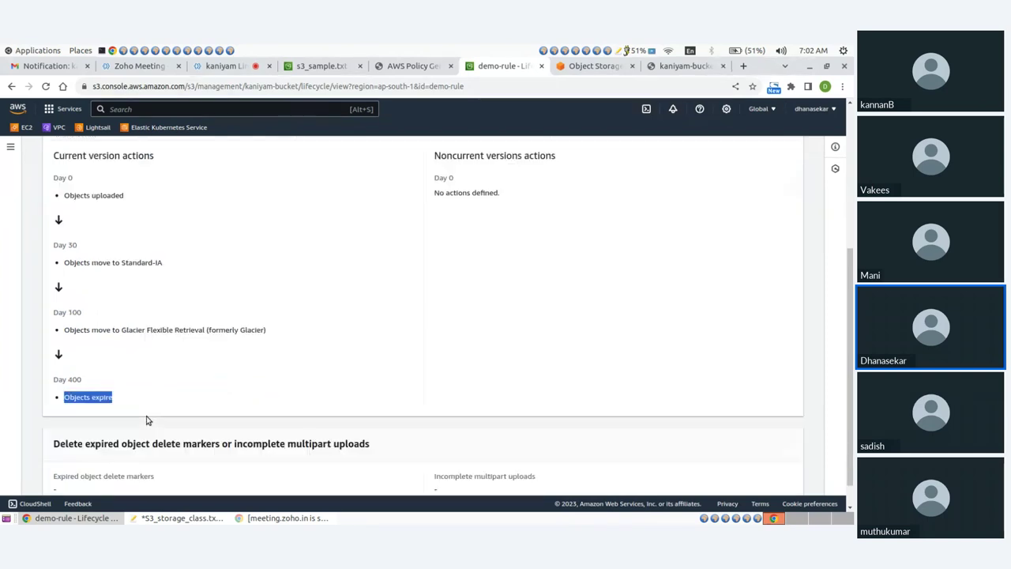
pyautogui.scroll(5, 153, 414)
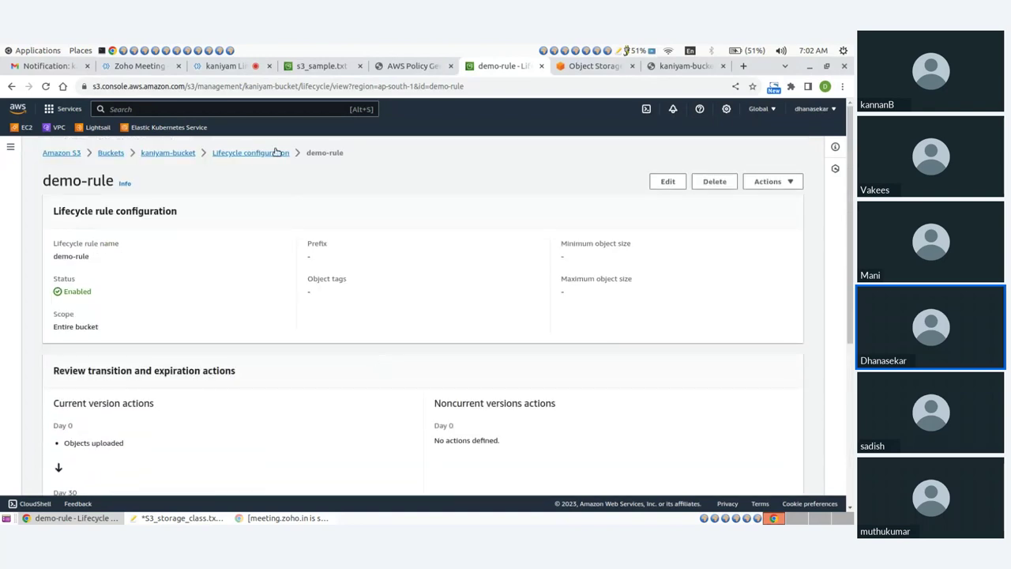
# - Return to the bucket's lifecycle configuration and examine the current version actions summarized for demo-rule
pyautogui.click(251, 154)
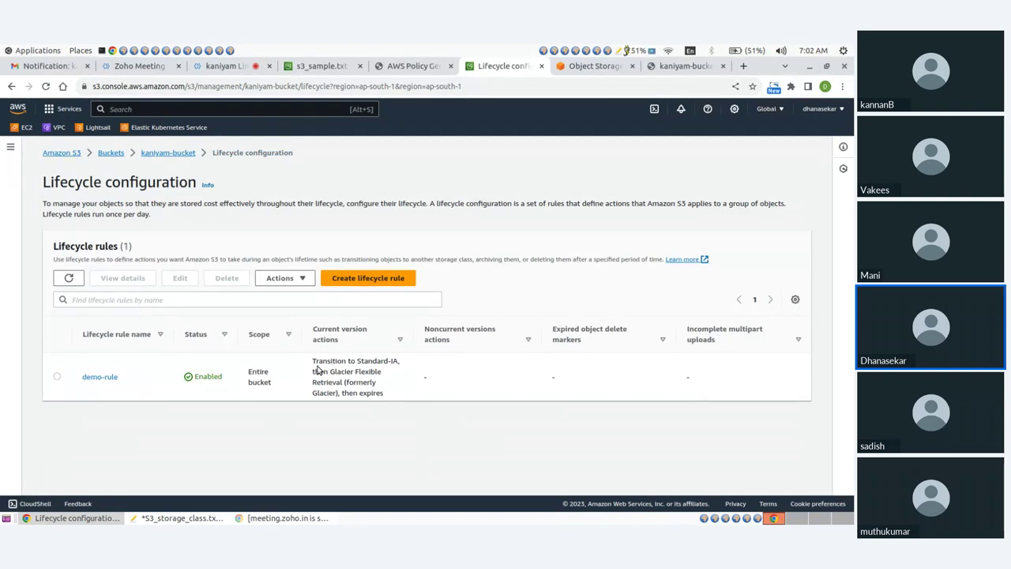
pyautogui.moveTo(347, 361); pyautogui.dragTo(406, 364)
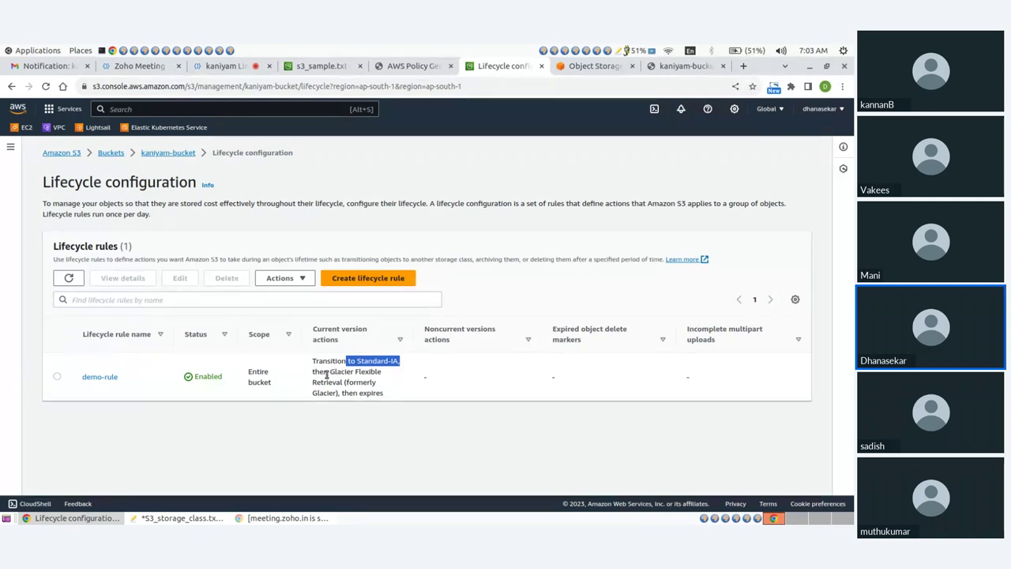
pyautogui.moveTo(329, 371); pyautogui.dragTo(388, 397)
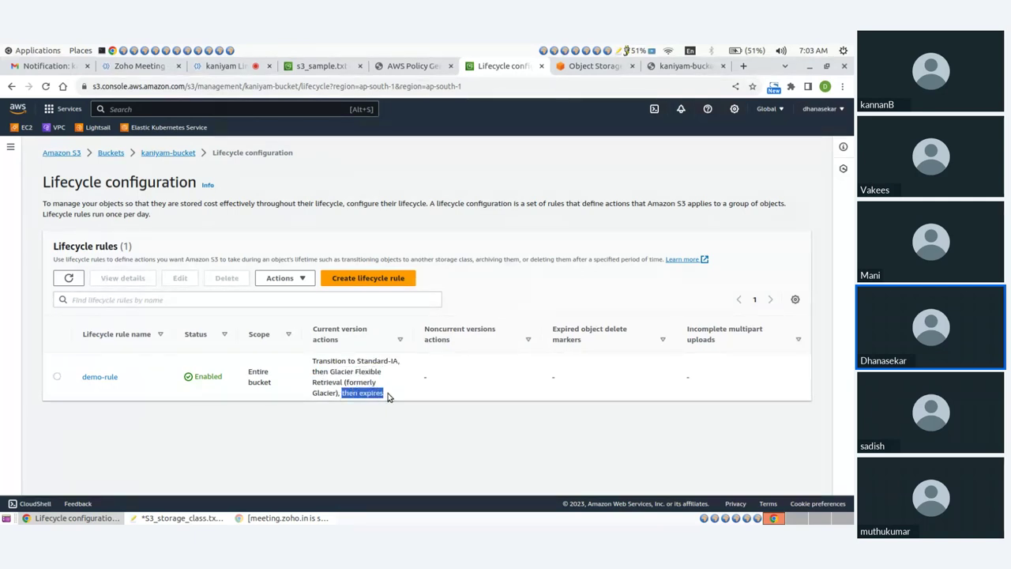